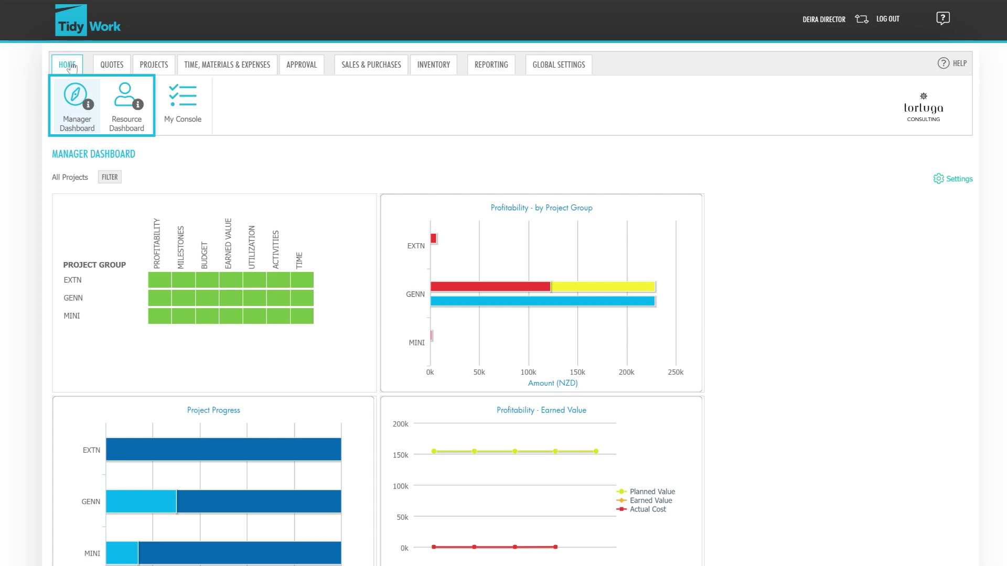
View the Resource Dashboard and Manager Dashboard, and open the list of quotes.
click(132, 110)
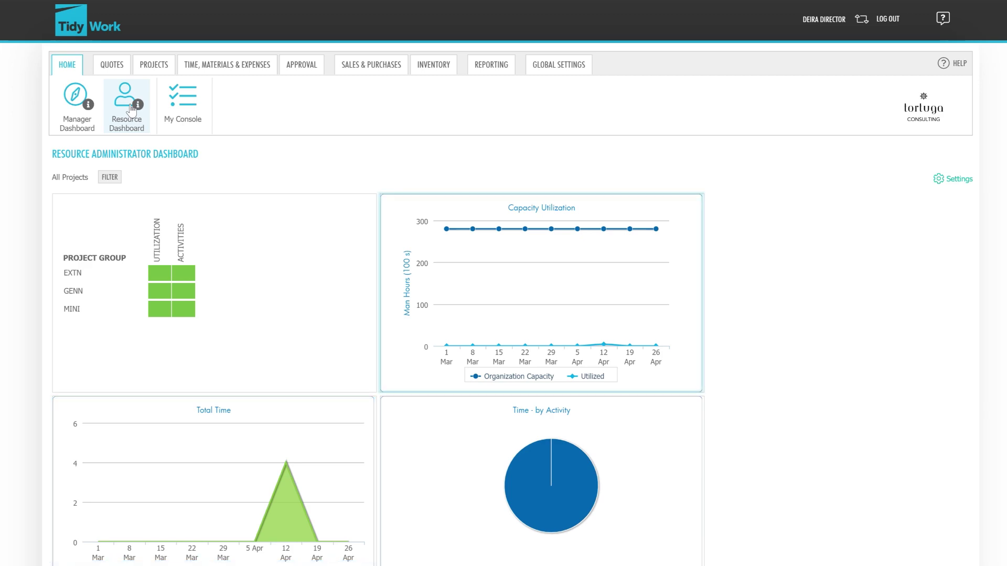
click(66, 116)
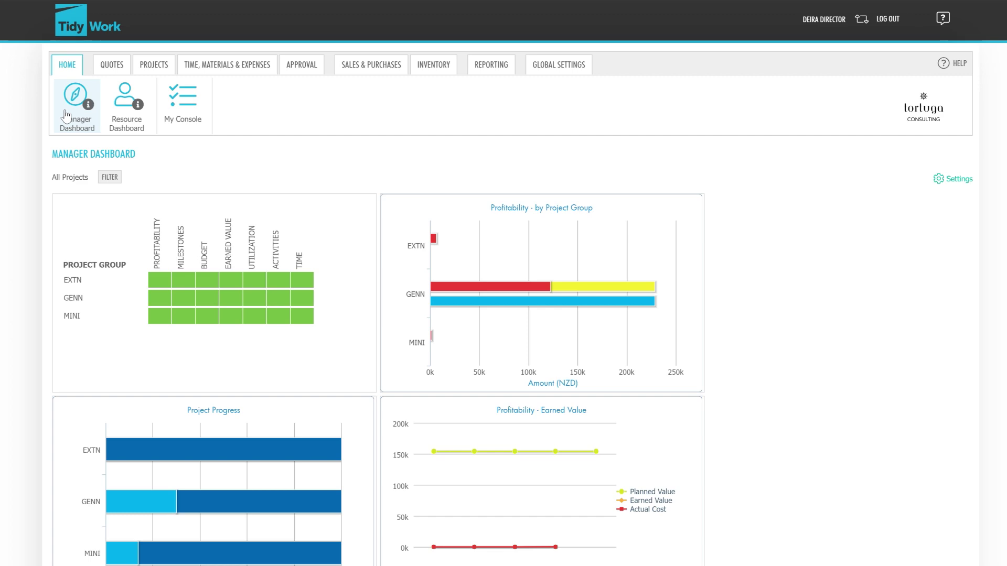
click(110, 66)
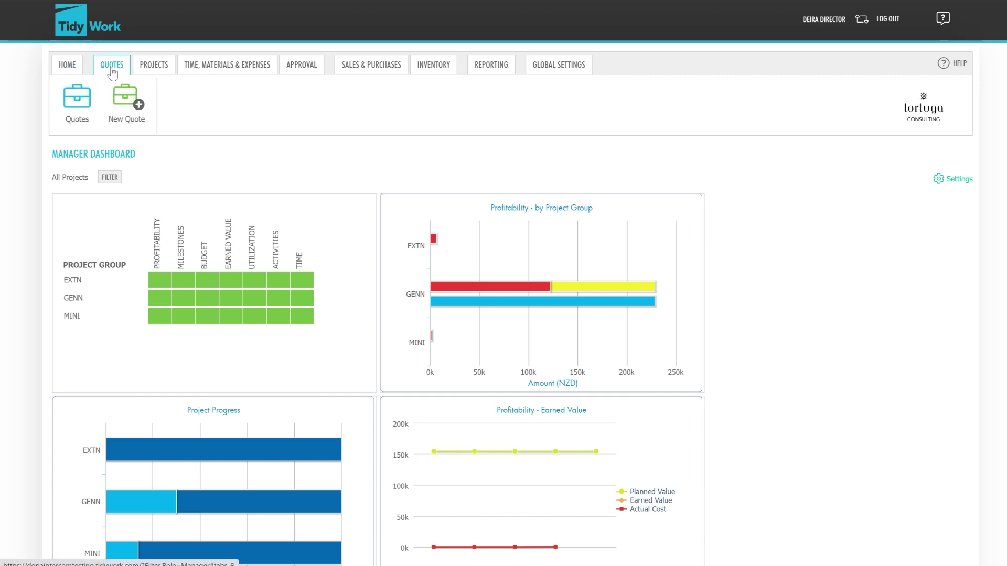
click(90, 101)
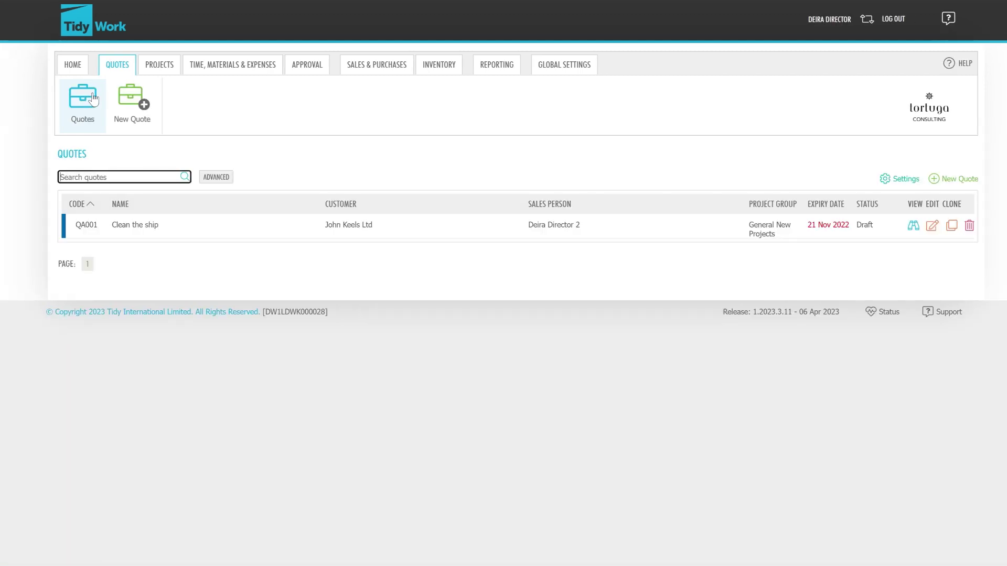
View the list of projects and the project schedule by resource.
click(157, 69)
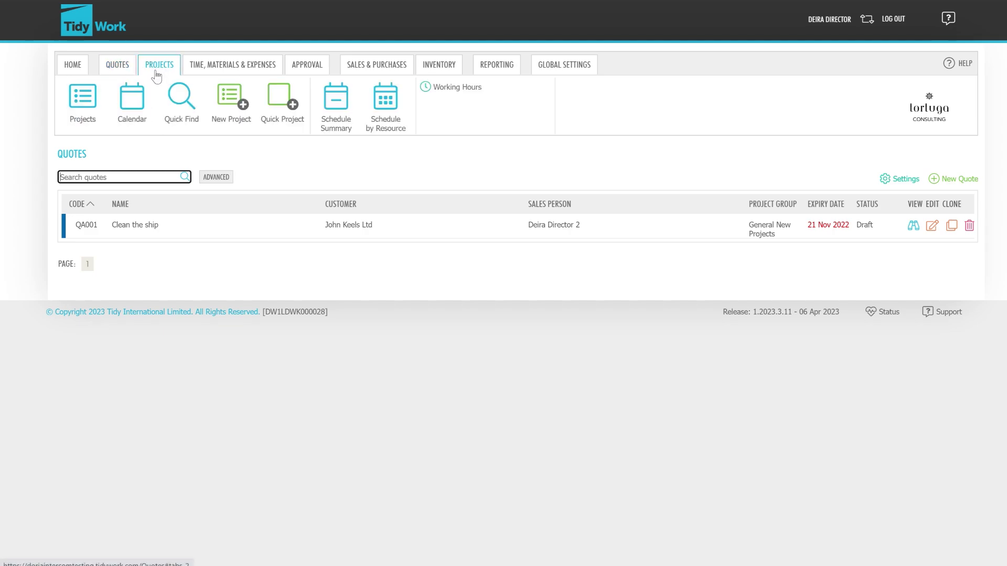
click(96, 115)
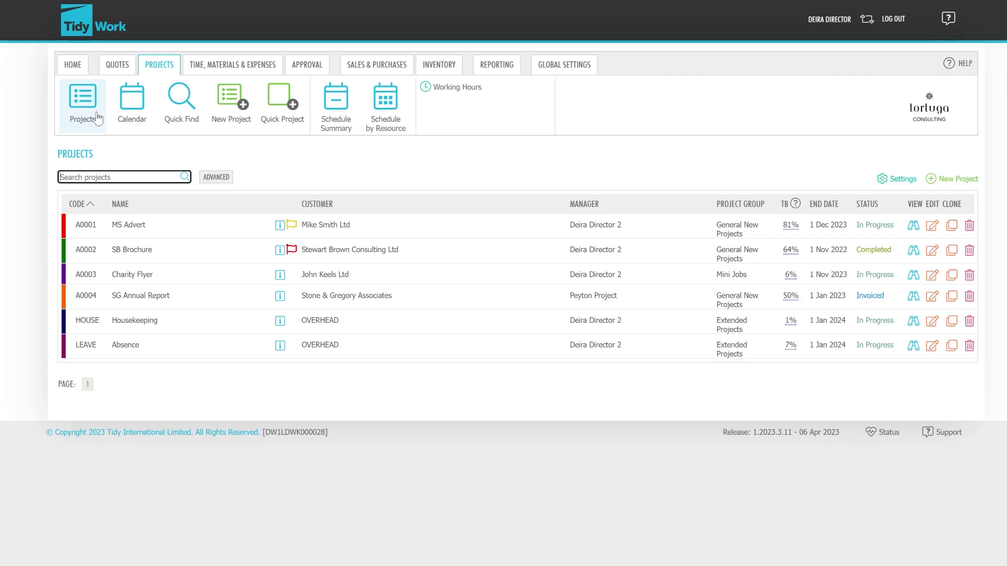
click(388, 115)
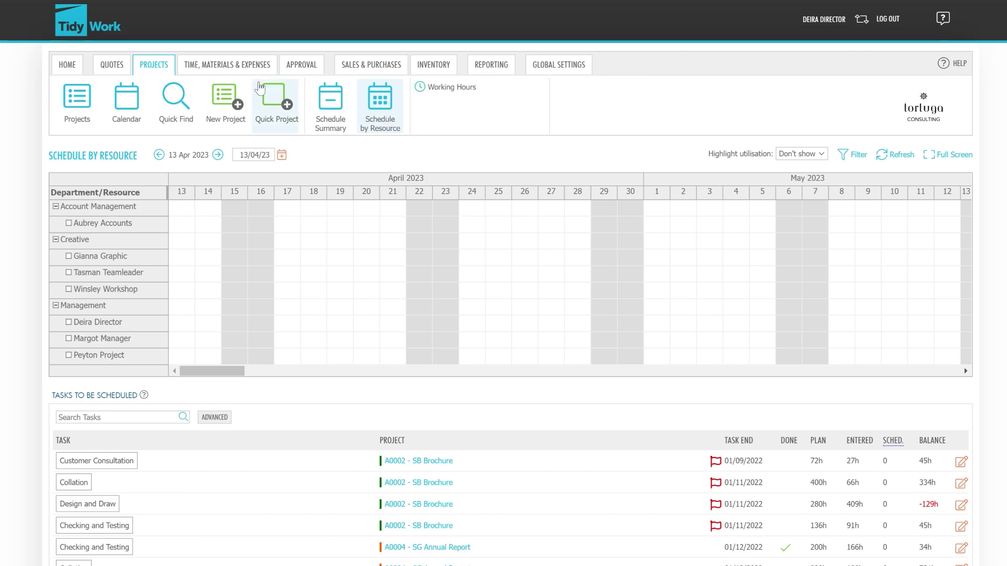
View the weekly time entries page and the time approval page.
mouse_move(235, 72)
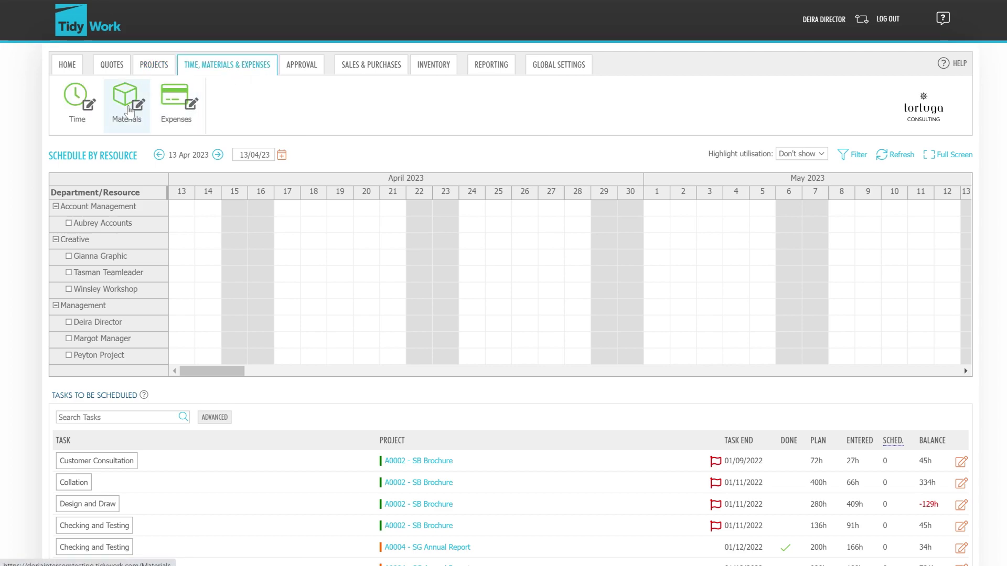
click(81, 115)
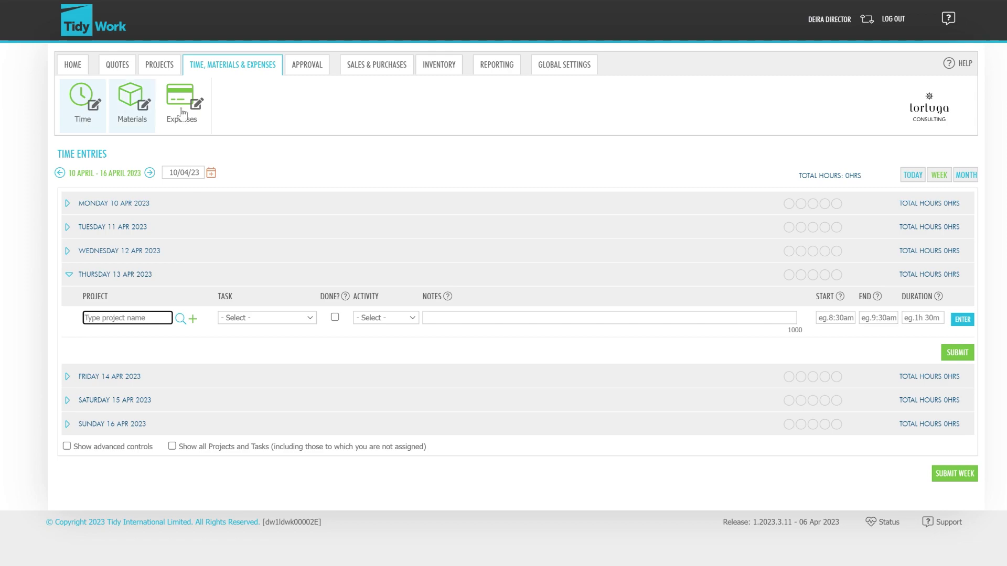
mouse_move(310, 76)
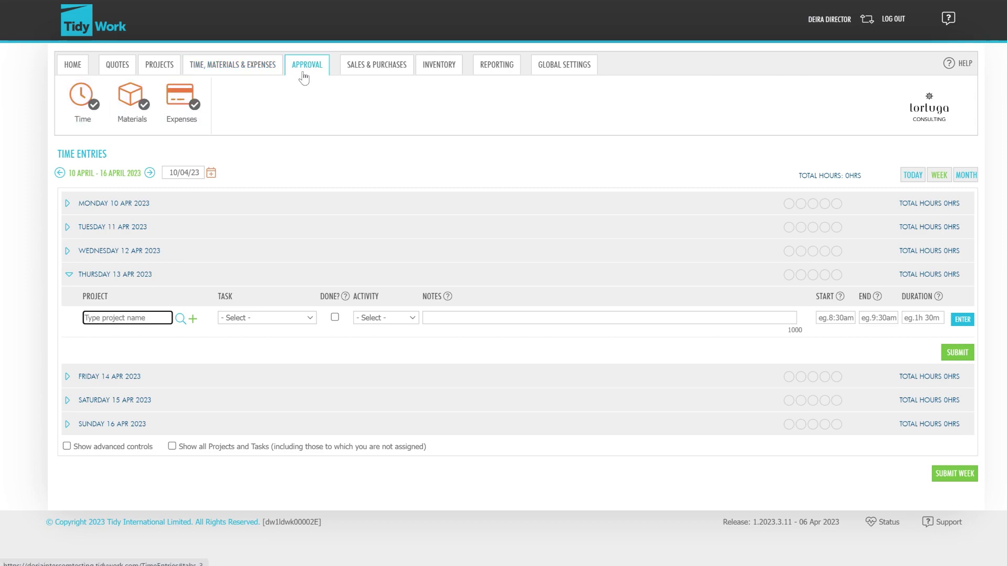
click(84, 108)
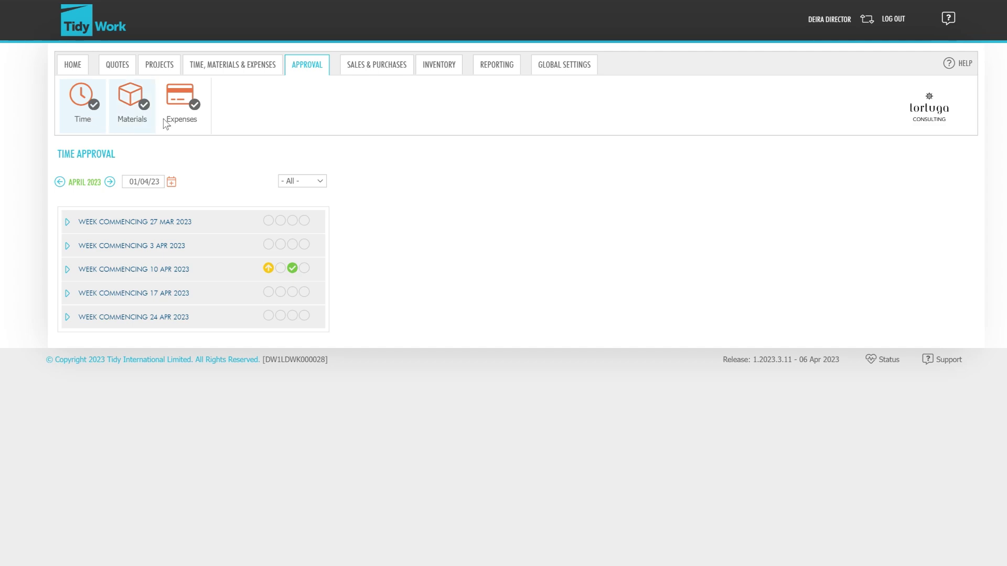
Look through the sales and purchasing pages: invoice queue, purchase order queue, purchase orders list and new purchase order form.
mouse_move(371, 71)
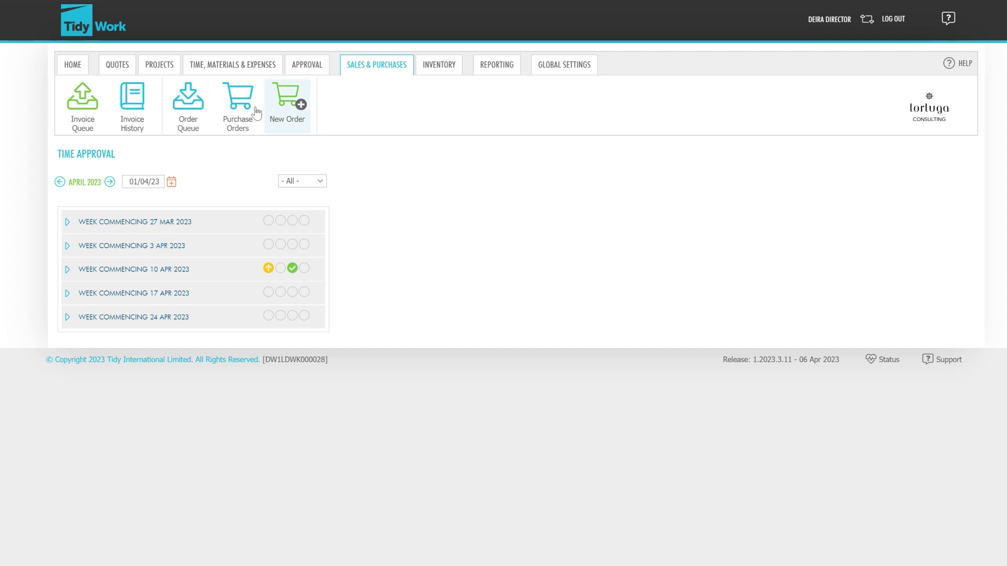
click(87, 119)
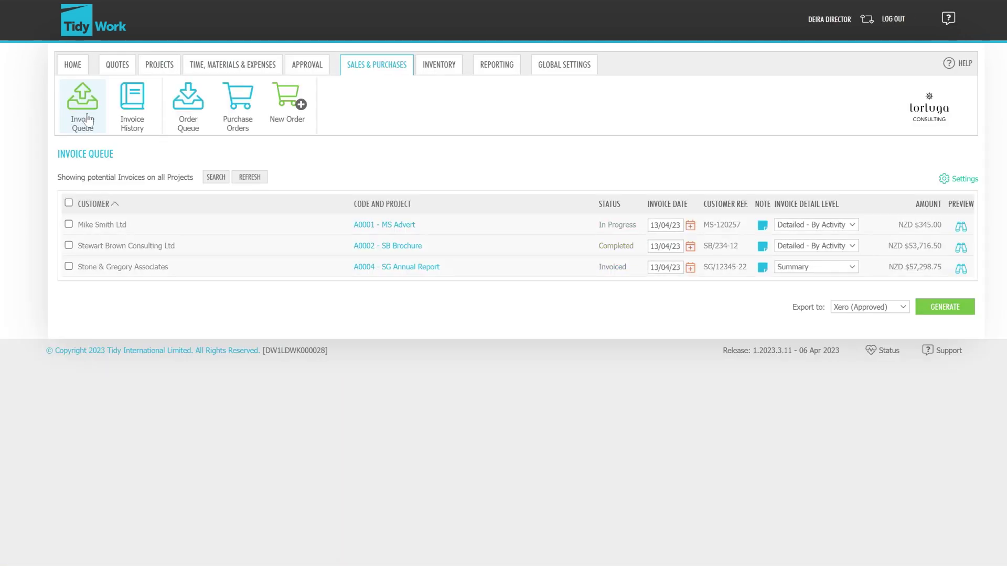
click(184, 118)
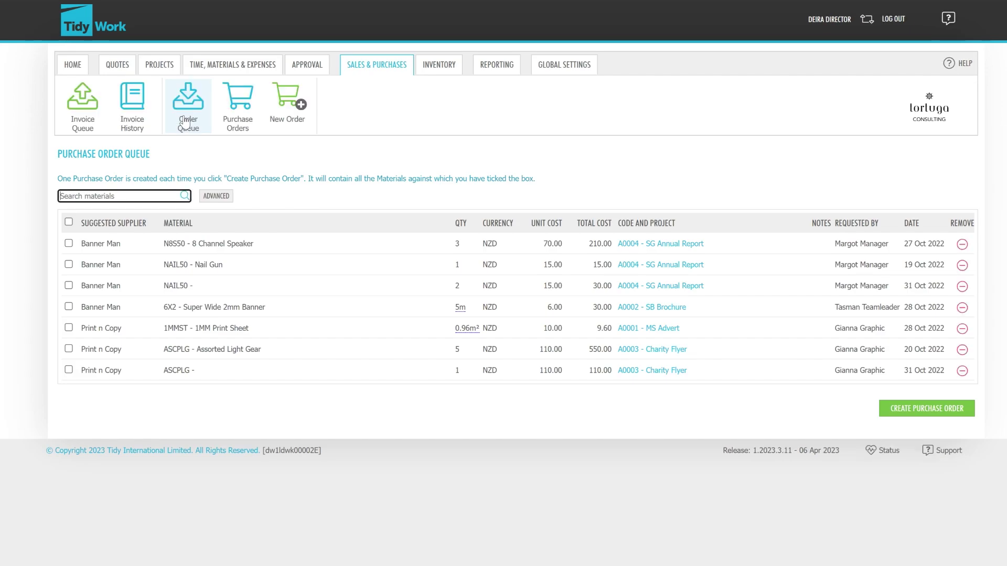
click(236, 118)
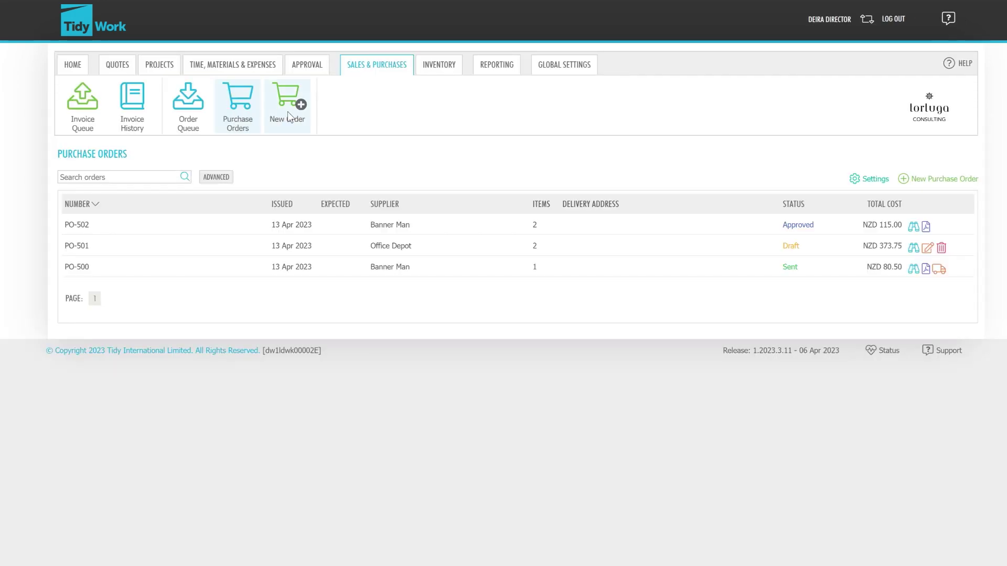
click(288, 115)
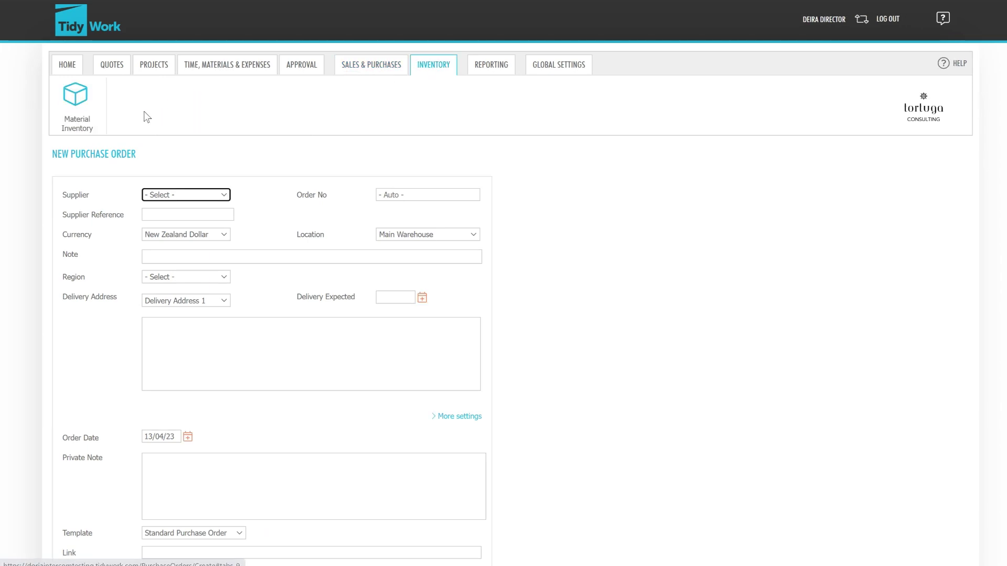
View the material items inventory and the available reports, and show the Global Settings options.
click(85, 117)
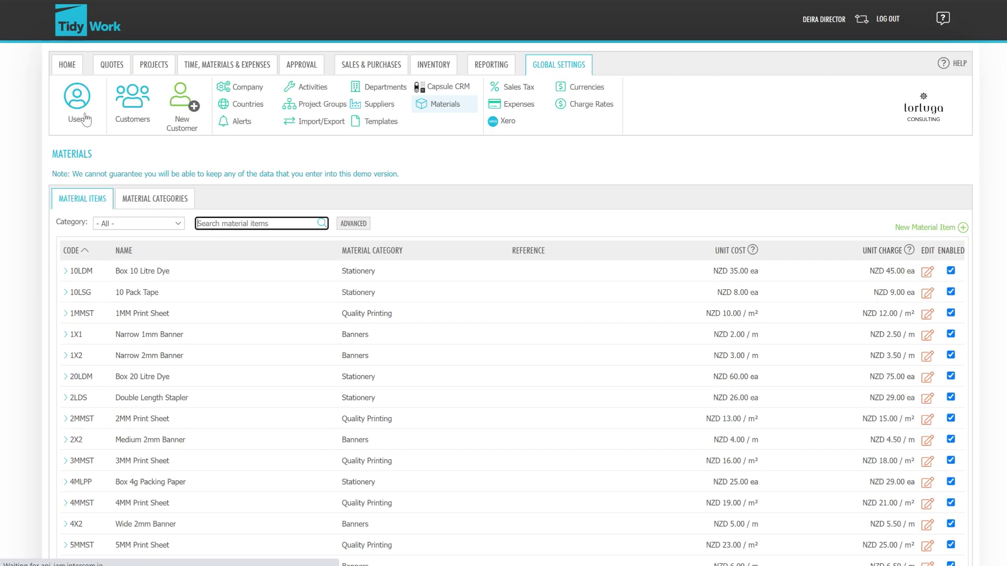
mouse_move(491, 72)
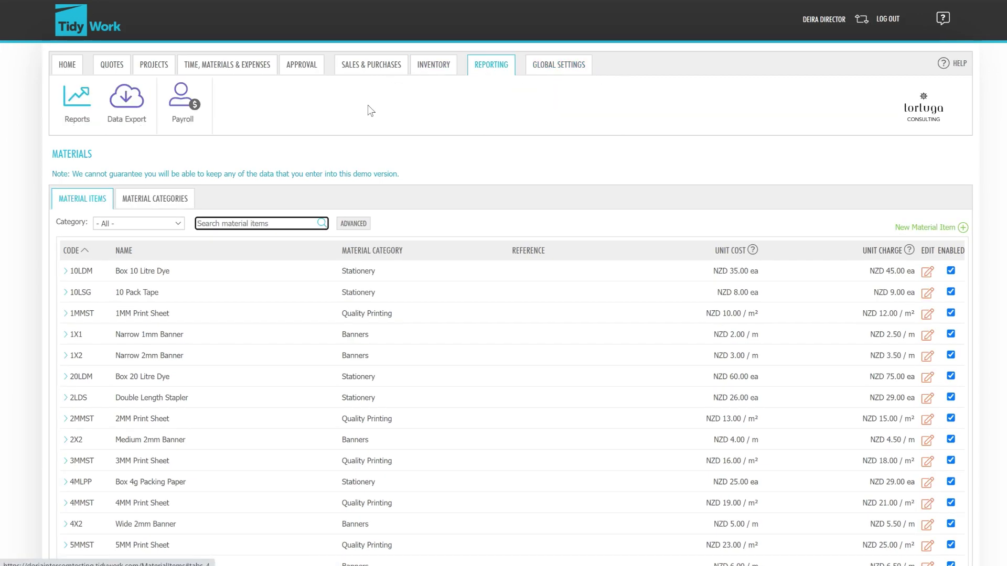
click(68, 116)
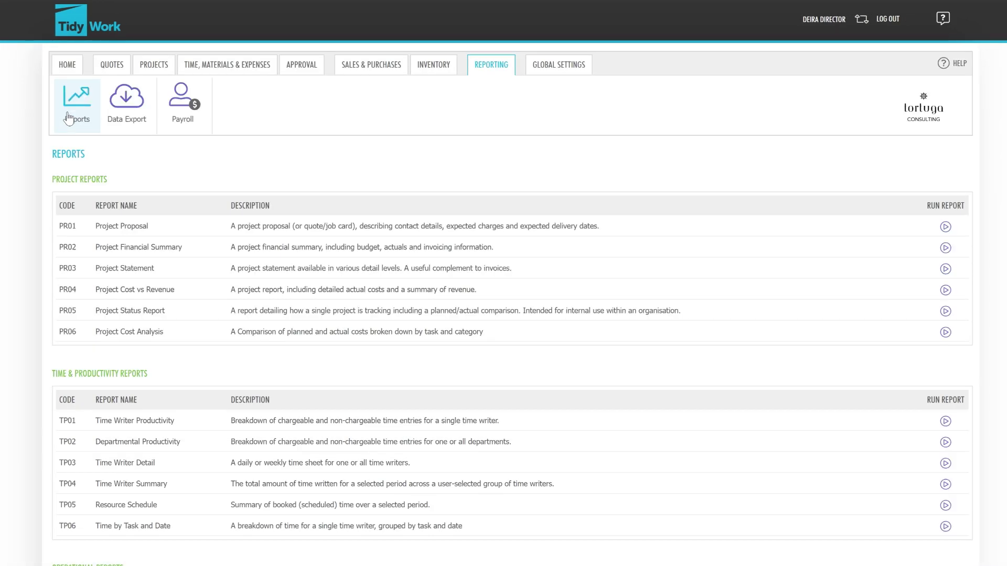
click(575, 67)
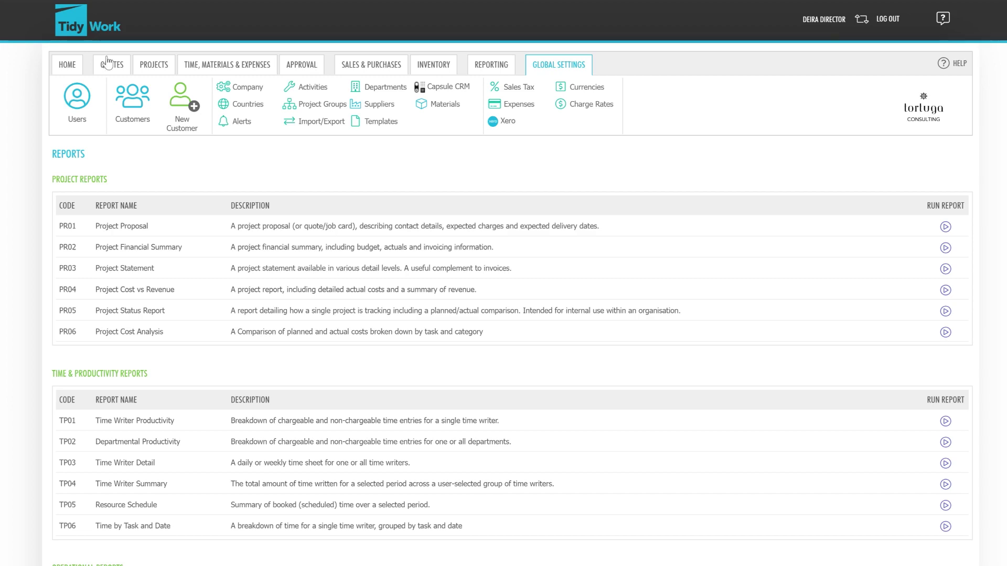
Start a new quote with its additional settings expanded and name it "Consulting for April".
mouse_move(109, 65)
click(120, 107)
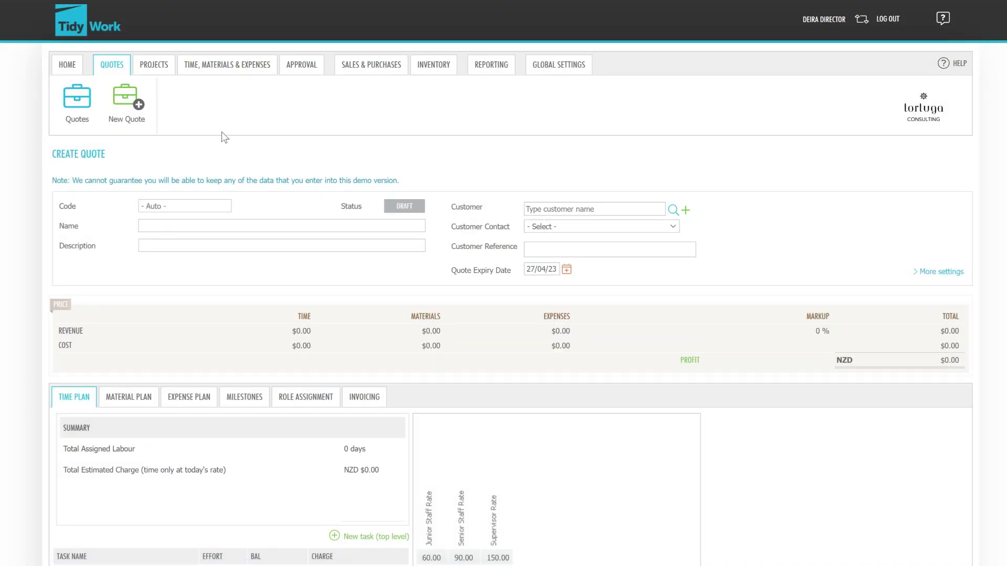
click(937, 274)
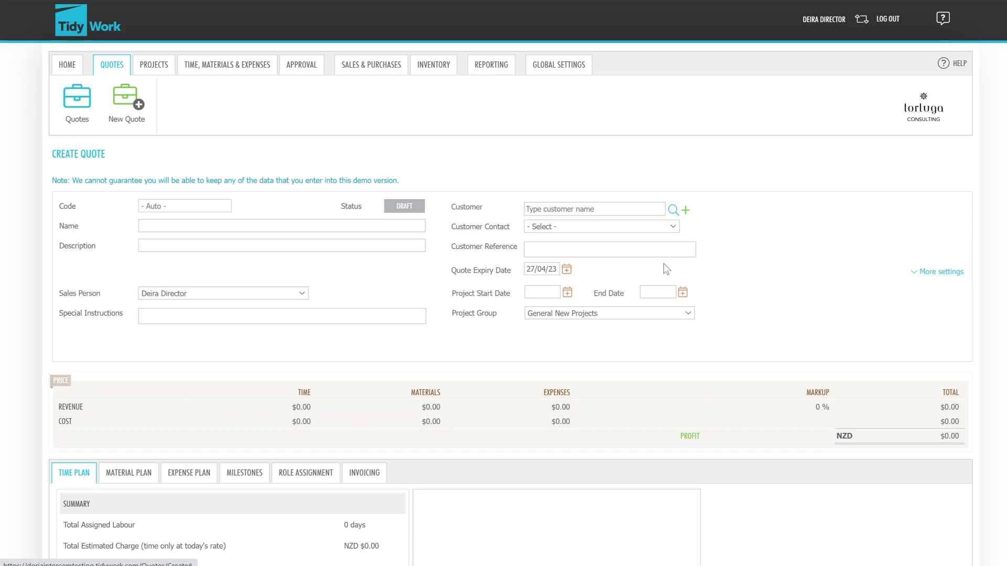
click(412, 226)
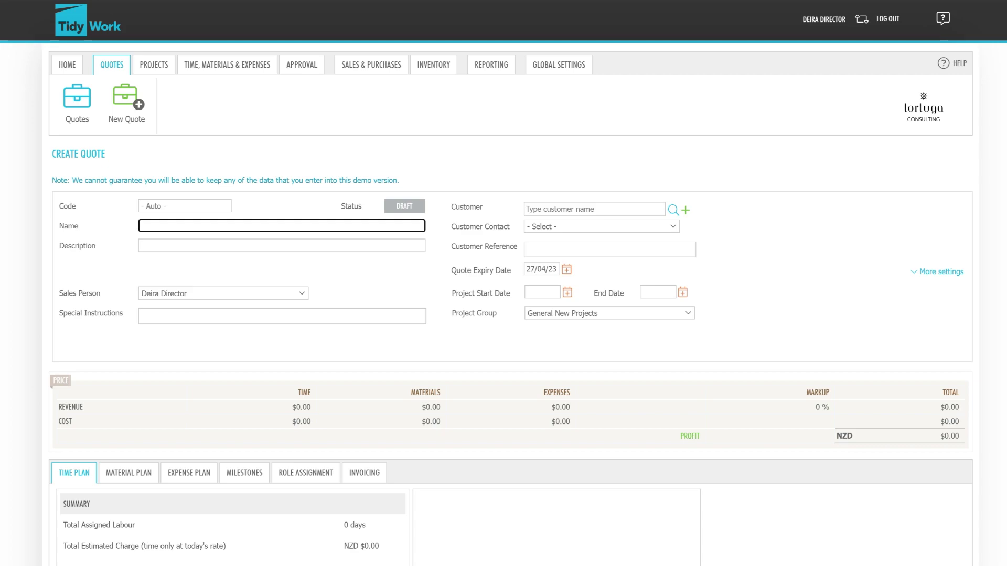
text(Consulting for April)
Assign John Keels Ltd as the quote's customer and set the project end date to 30/04/23.
click(674, 211)
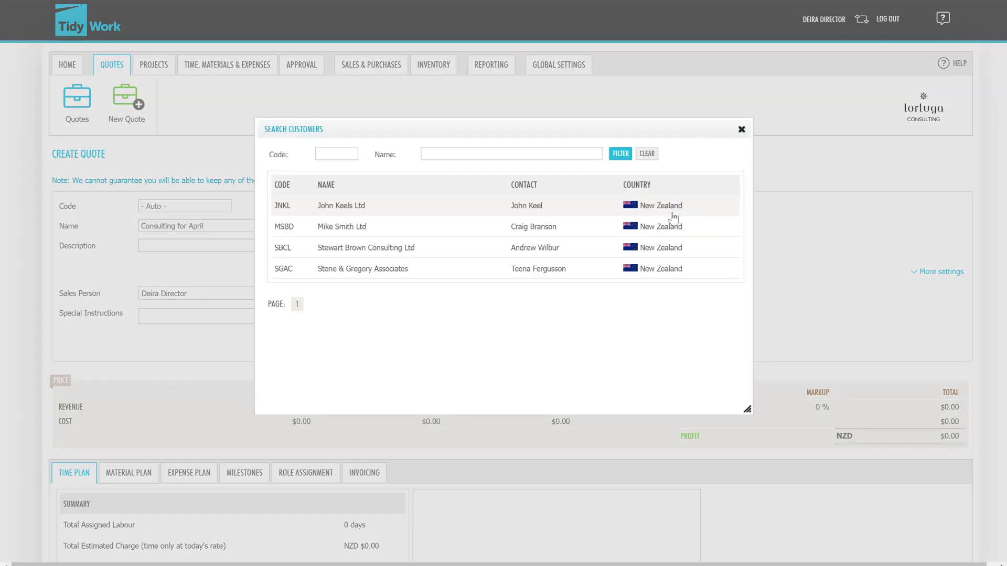
click(477, 215)
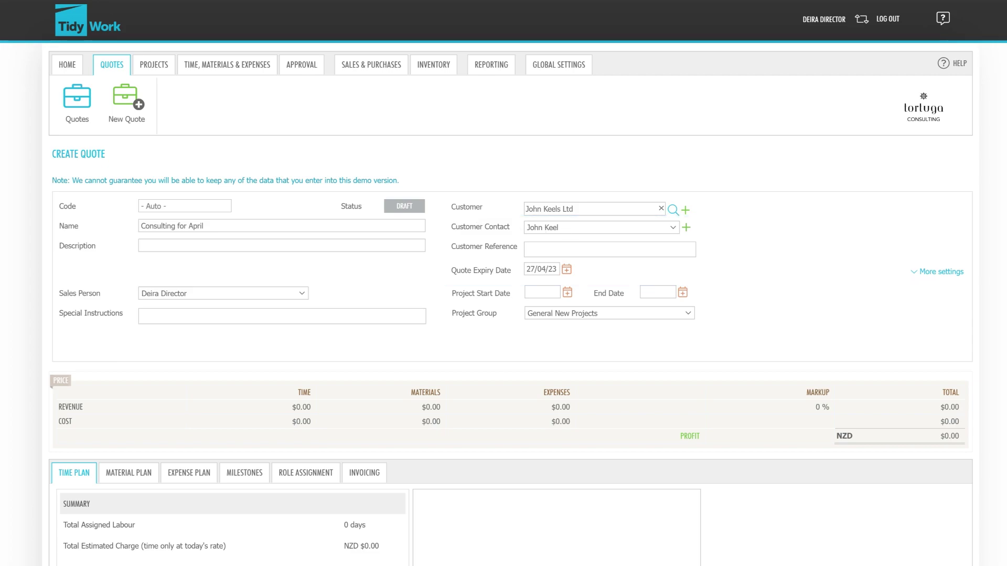
click(682, 295)
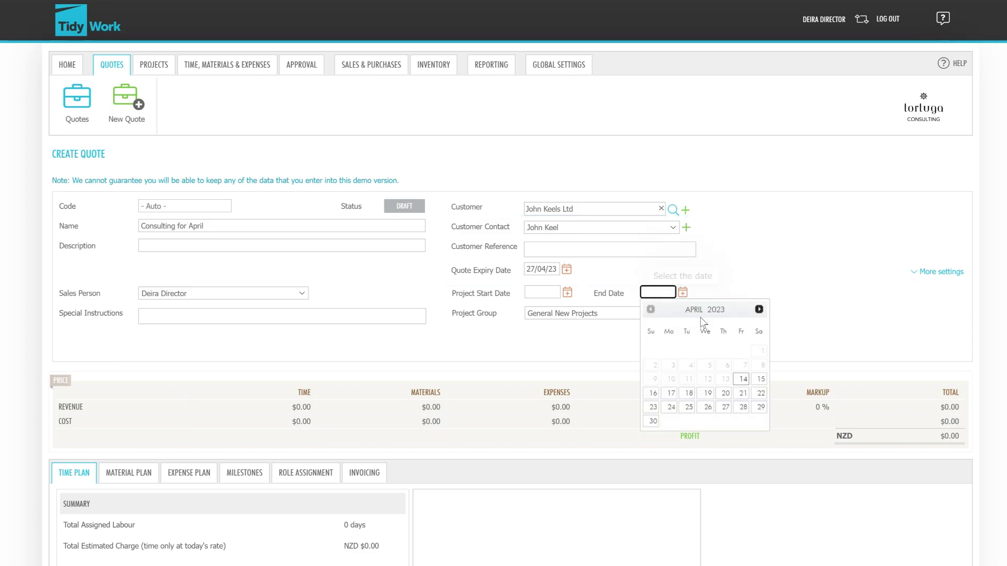
click(653, 421)
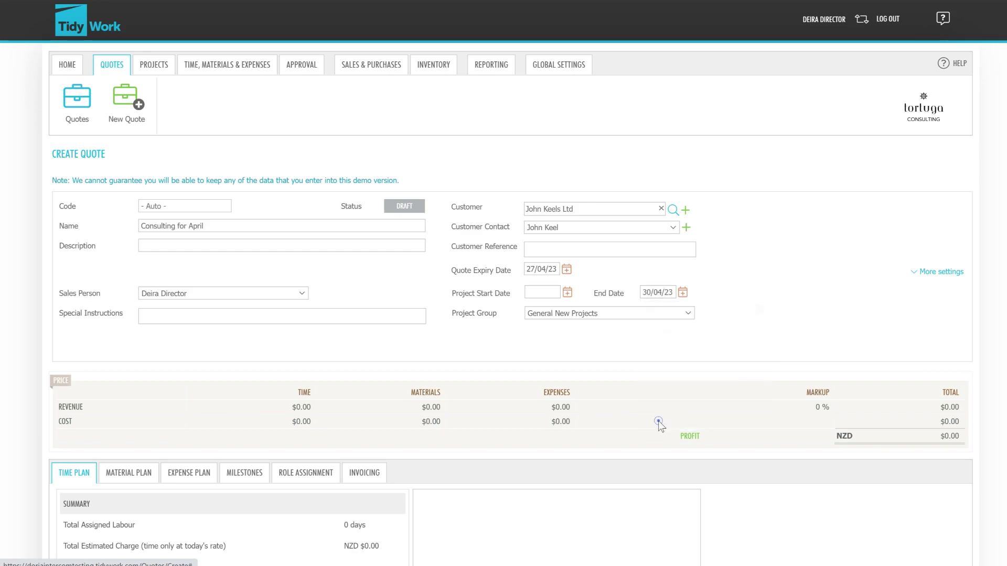
Review the quote's project group, special instructions and sales person fields, and its role assignments.
click(687, 313)
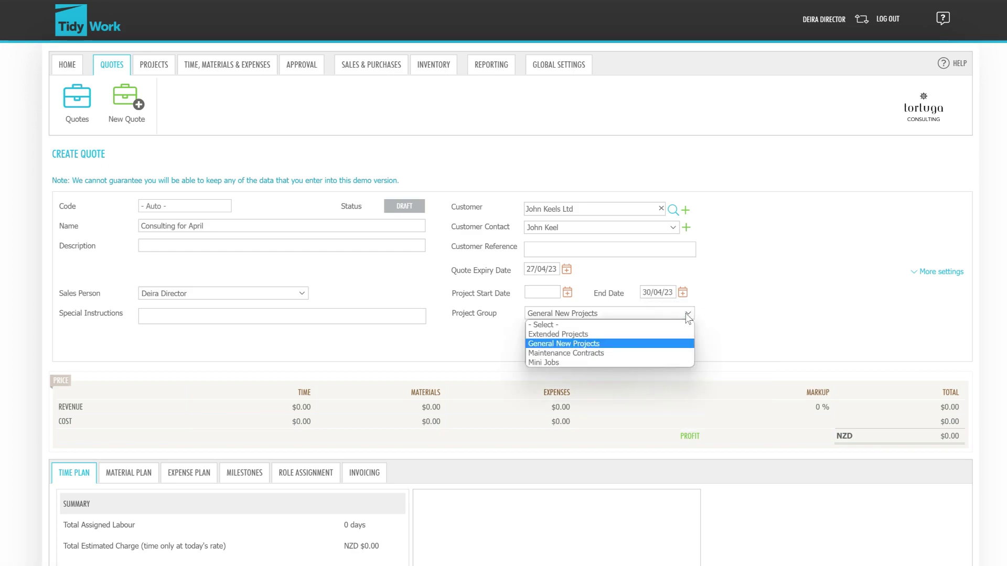
click(687, 315)
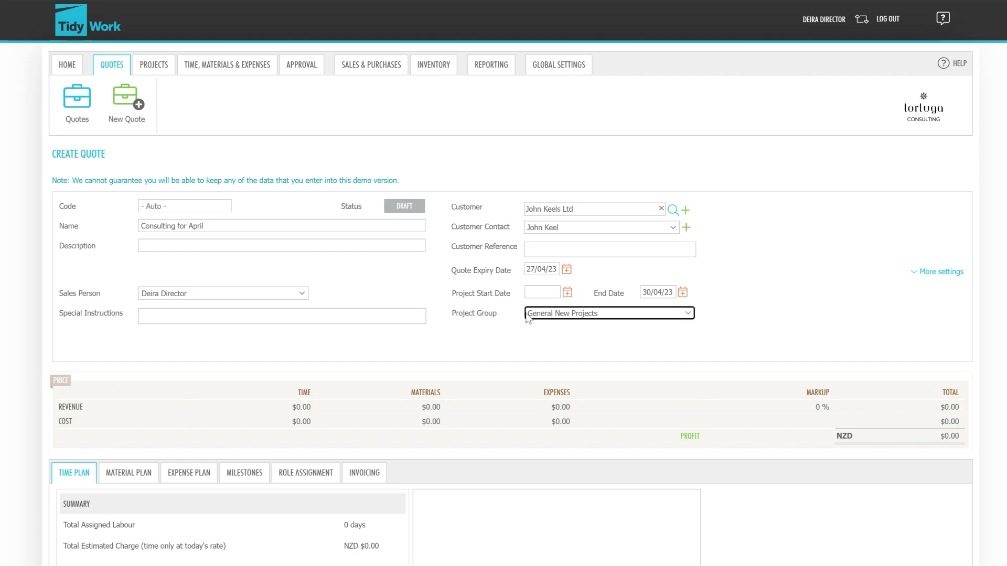
click(424, 315)
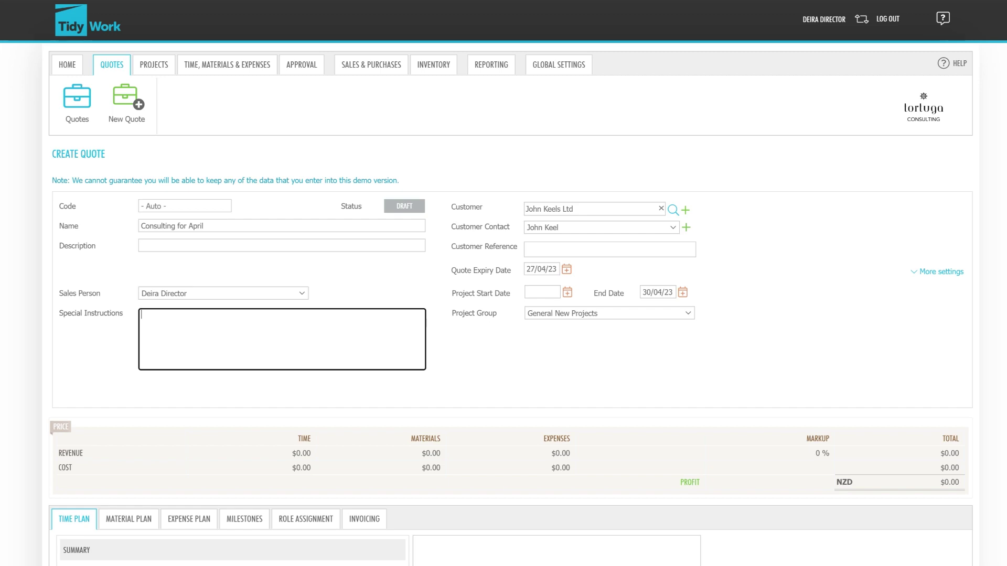
click(303, 295)
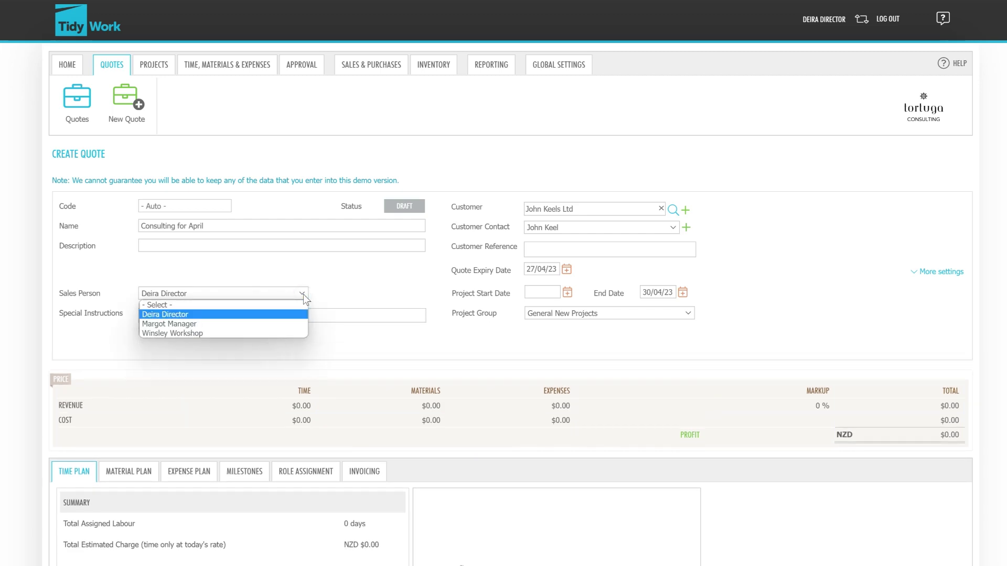
click(303, 295)
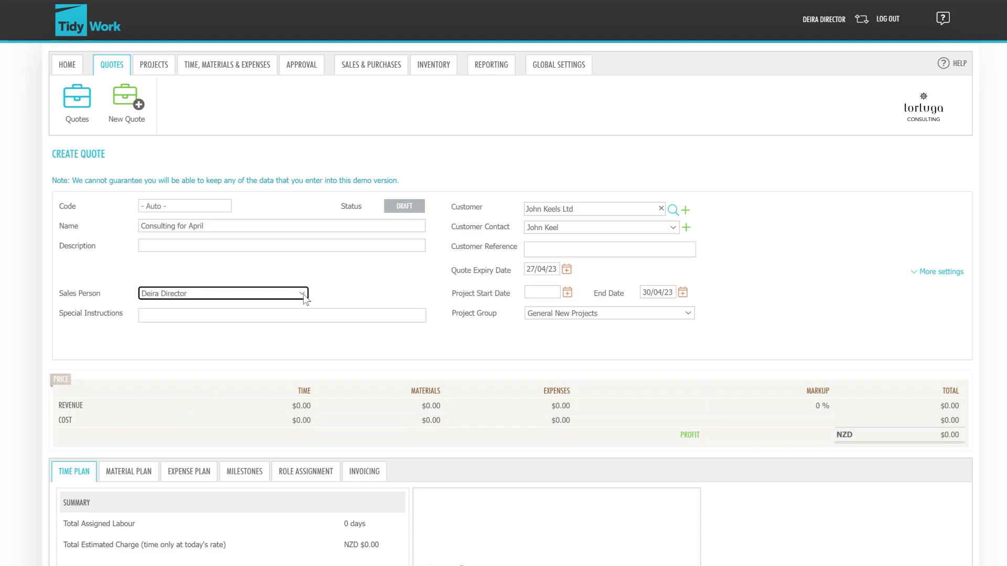
scroll(303, 295, down, 4)
click(304, 300)
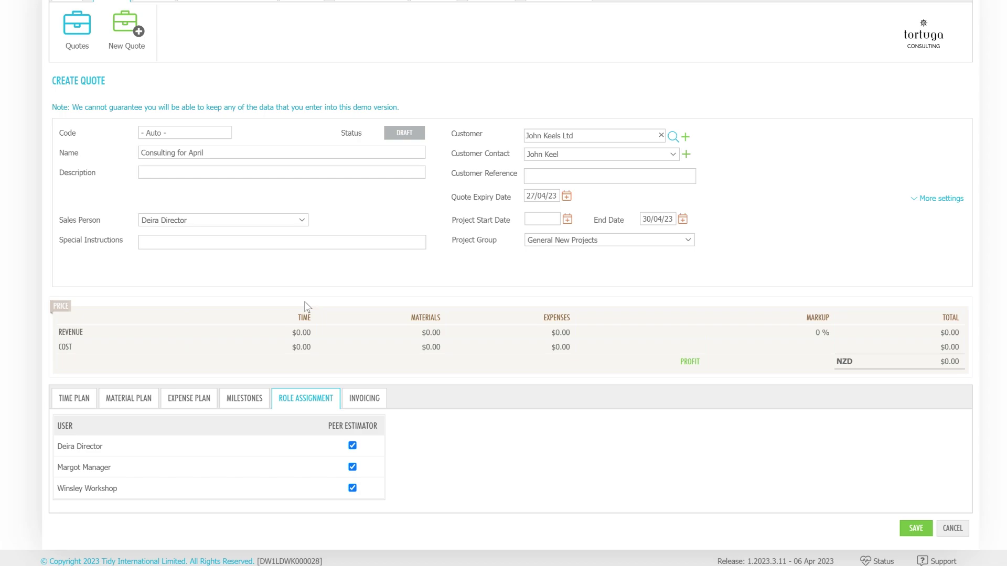
In the quote's time plan, add three top-level tasks named Consulting, Review drawings and Presentation.
click(78, 402)
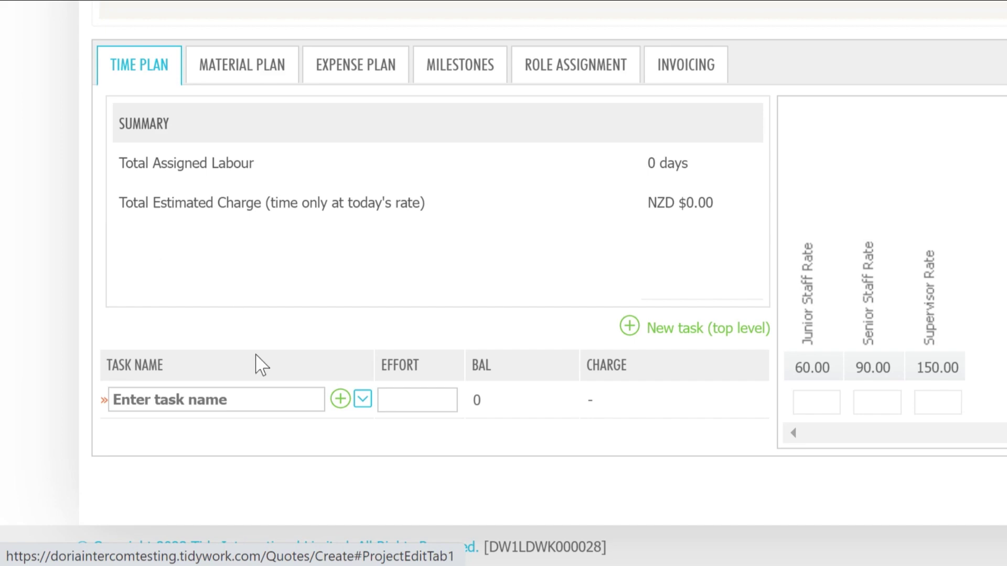
click(258, 399)
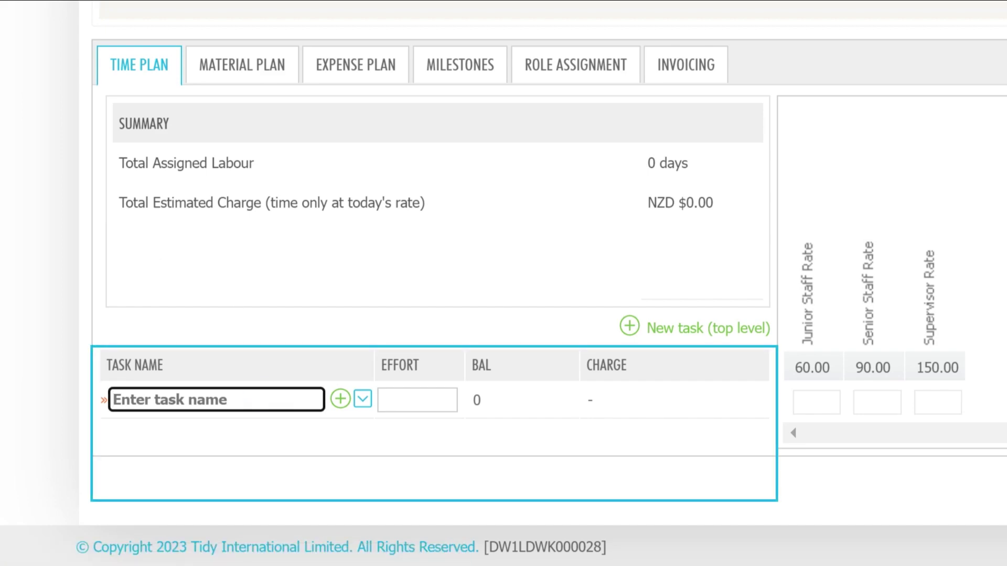
text(Consulti)
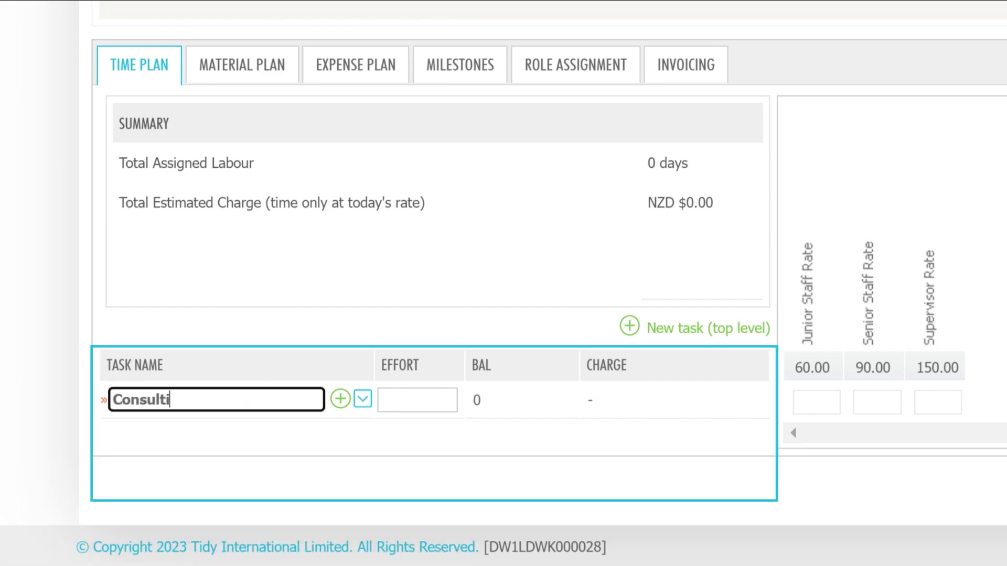
text(ng)
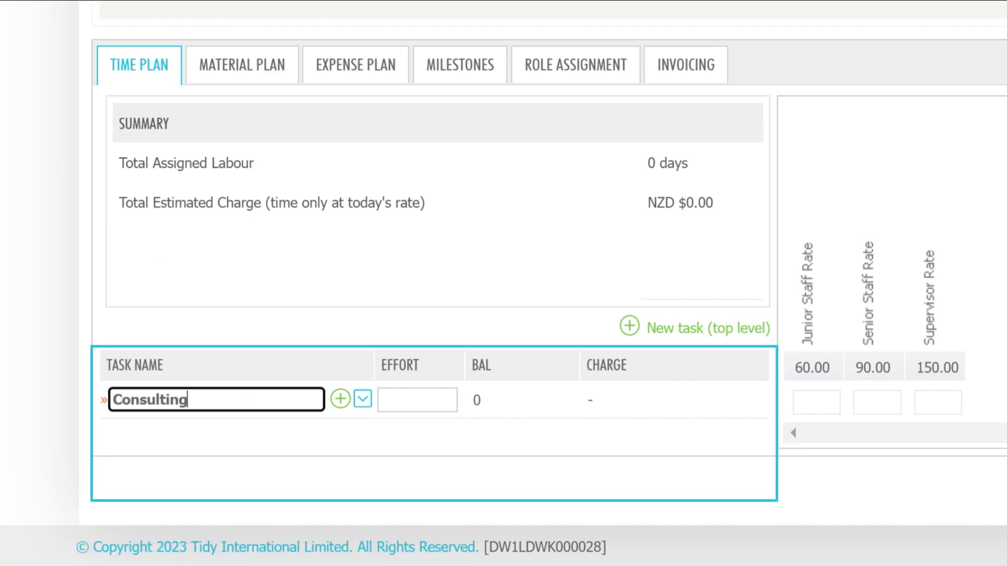
click(736, 331)
text(Review draw)
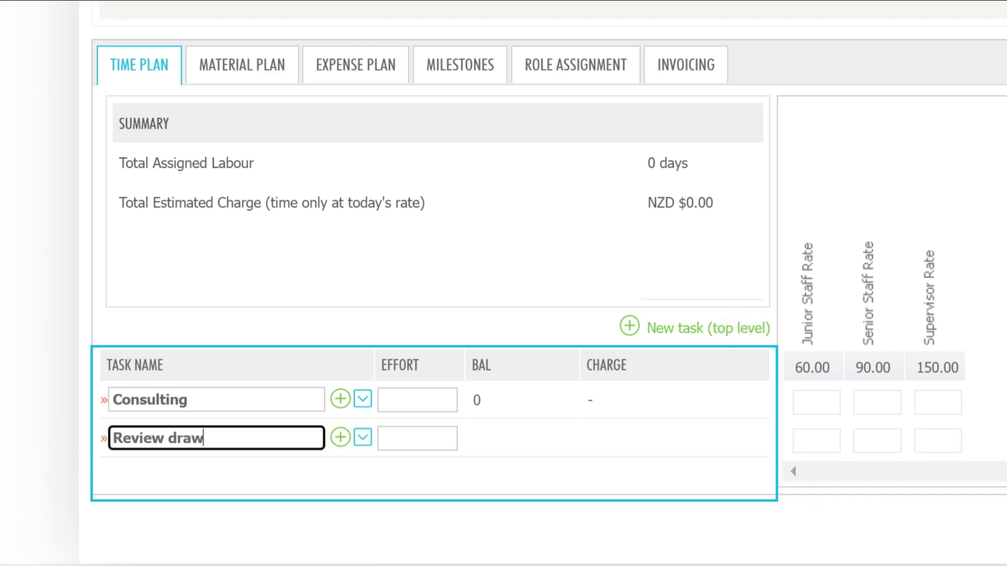
text(ings)
key(Return)
text(Presenta)
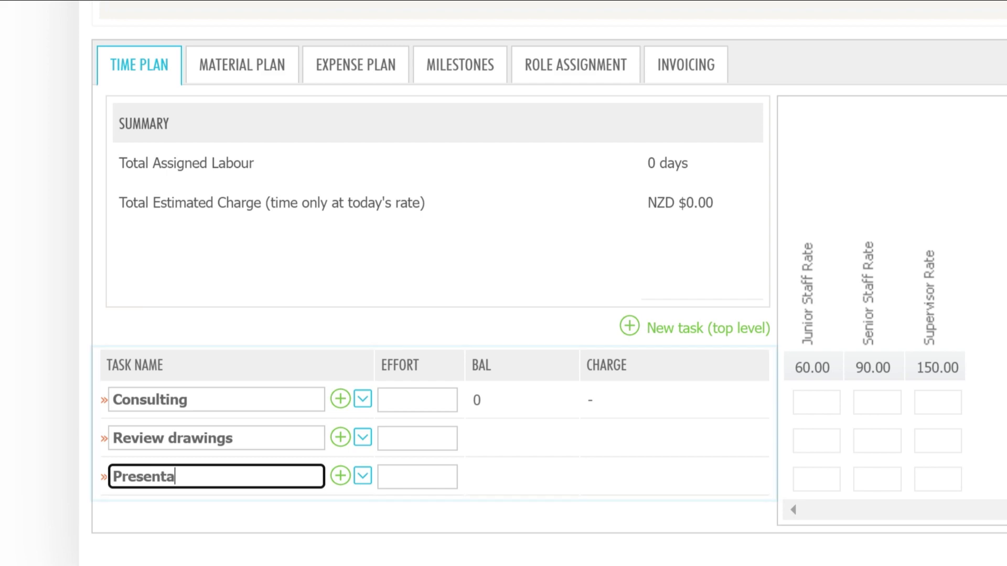
text(tion)
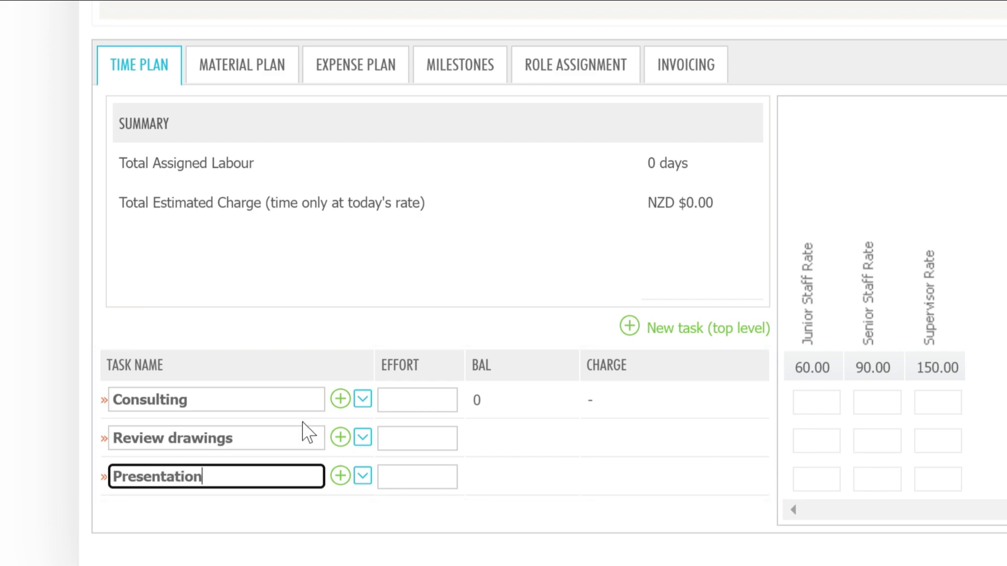
Add an unnamed child task under Consulting and delete it again.
click(342, 400)
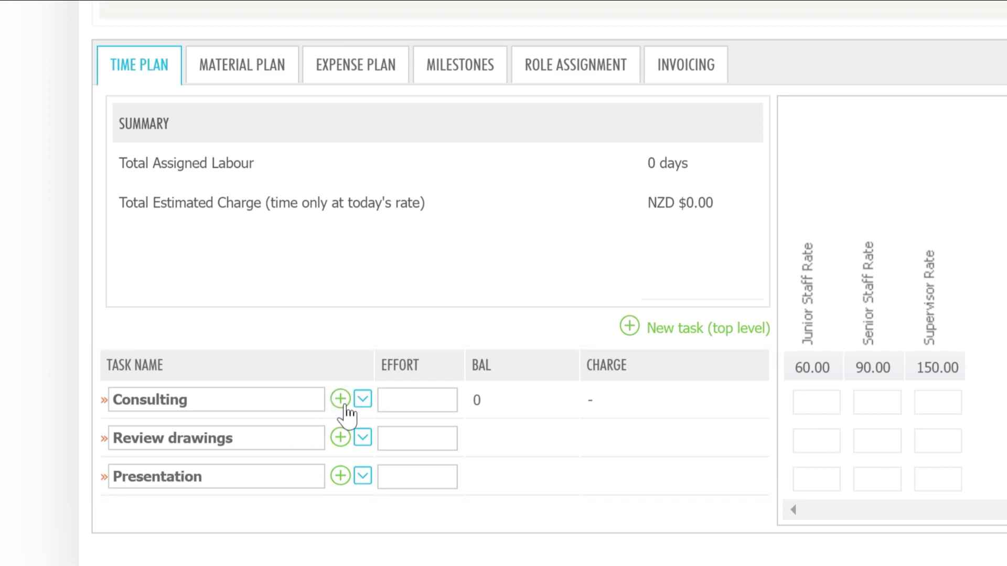
click(362, 438)
click(430, 502)
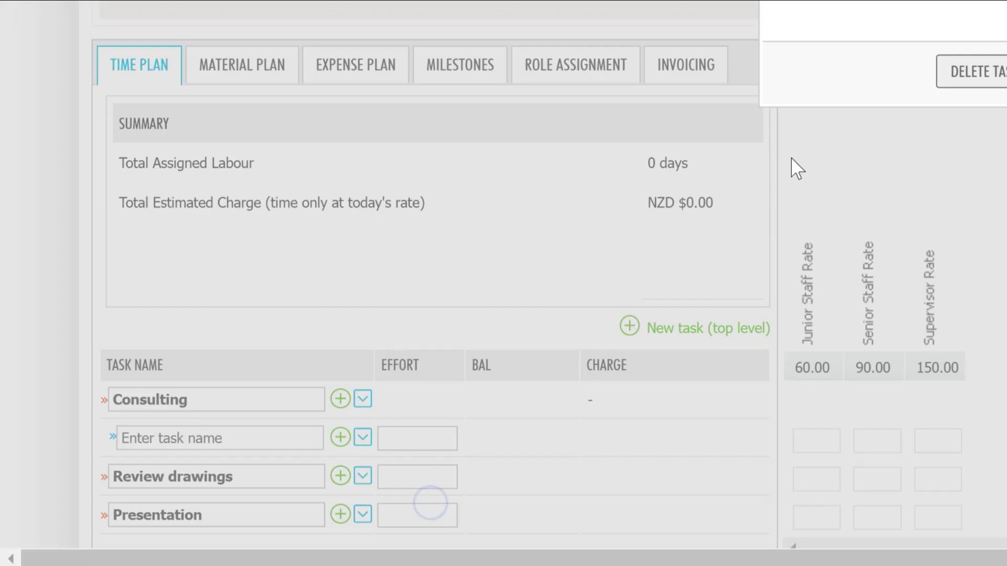
click(970, 71)
Set the effort to 20h for Consulting and 2h each for Review drawings and Presentation.
click(435, 400)
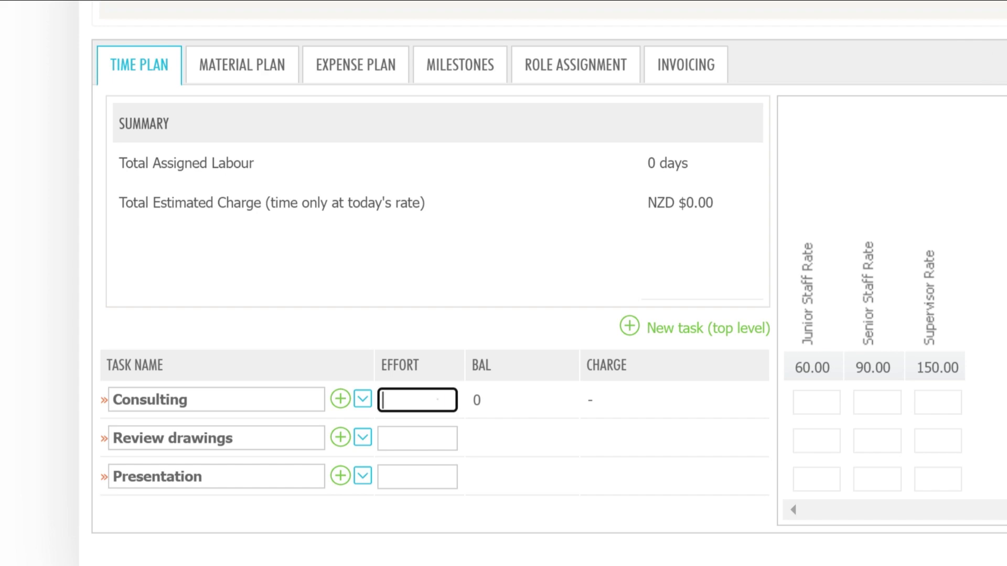
text(20)
key(Tab)
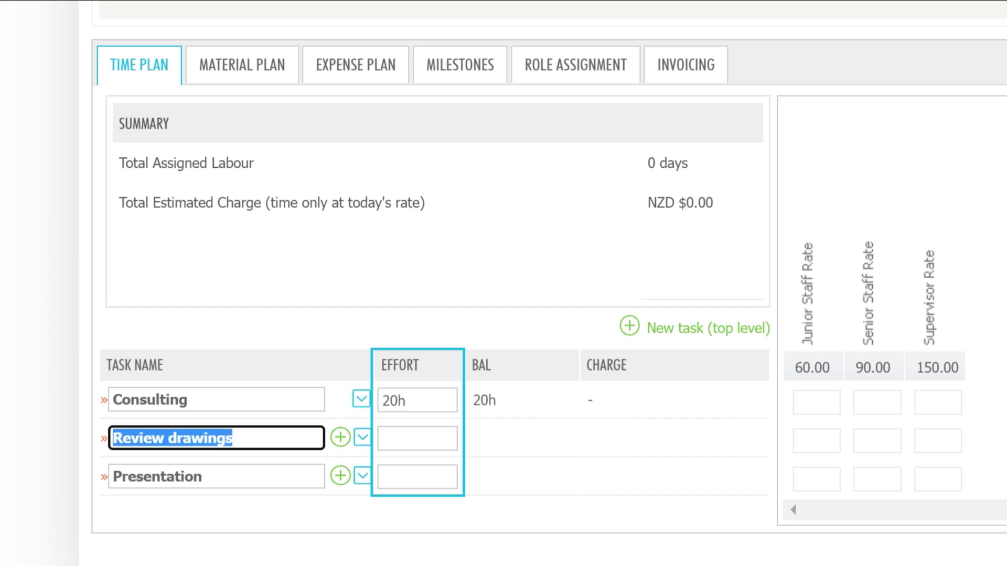
click(438, 399)
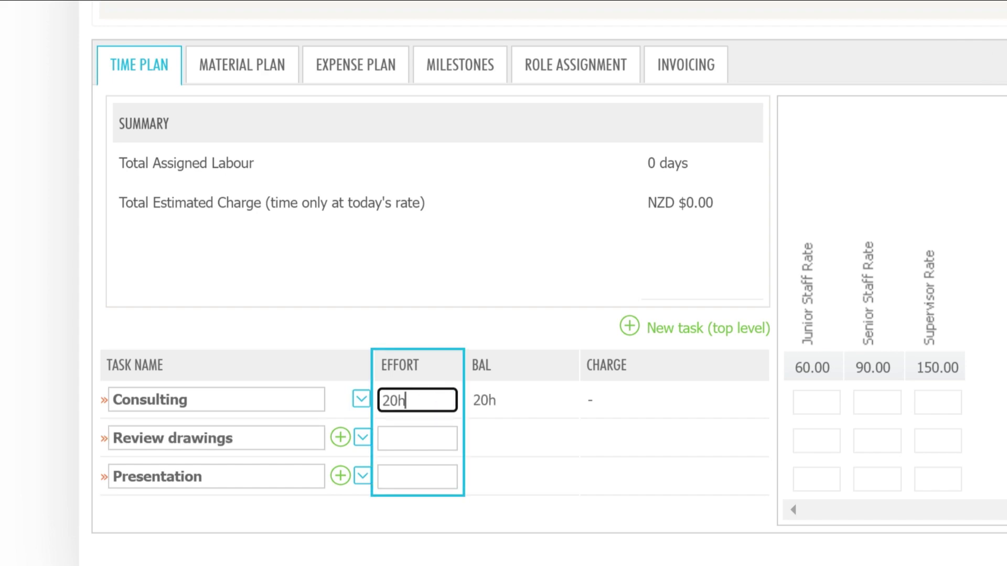
click(431, 435)
text(2)
click(431, 478)
text(2)
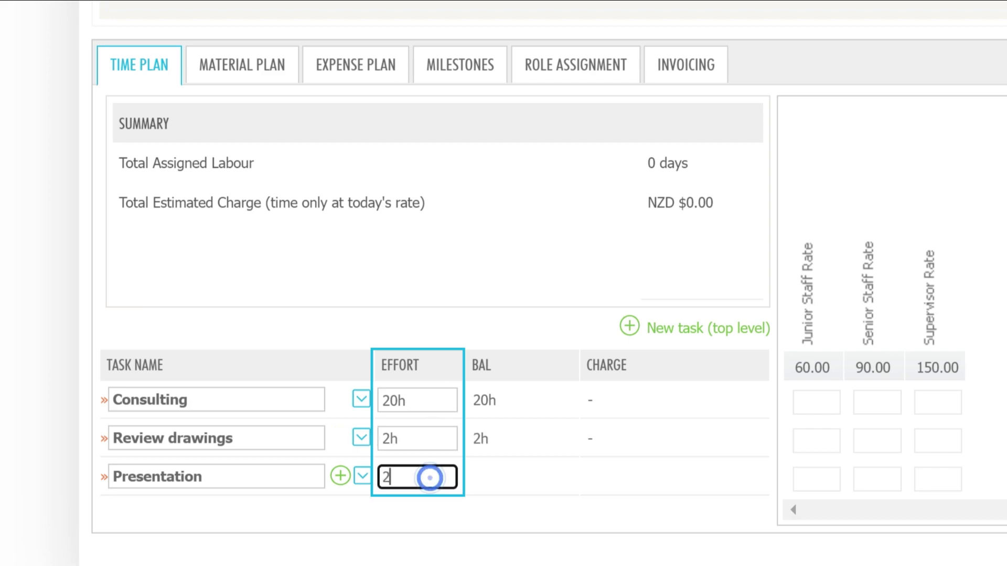
Check the Consulting task's available actions and clear its effort value so child tasks can be added.
click(362, 400)
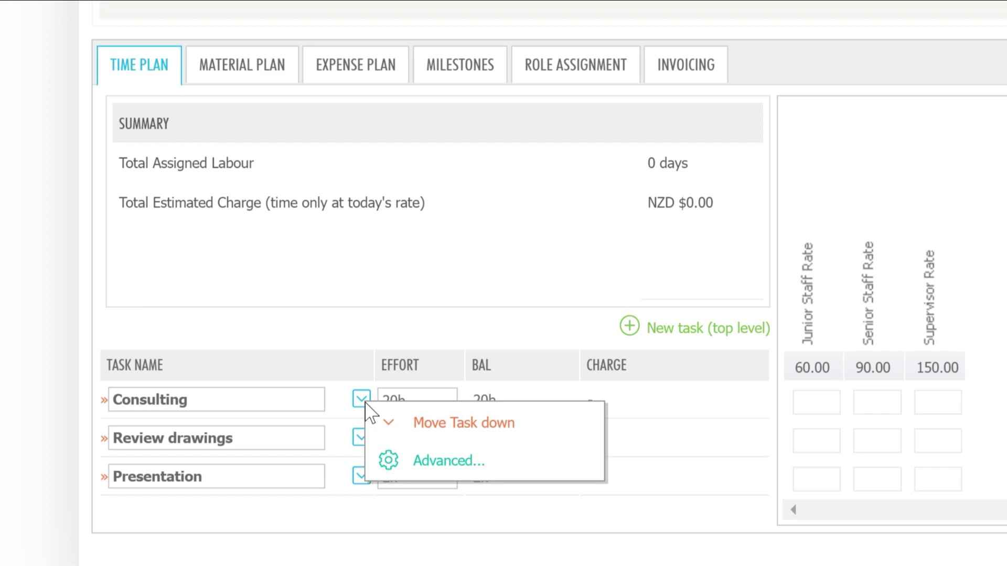
click(434, 399)
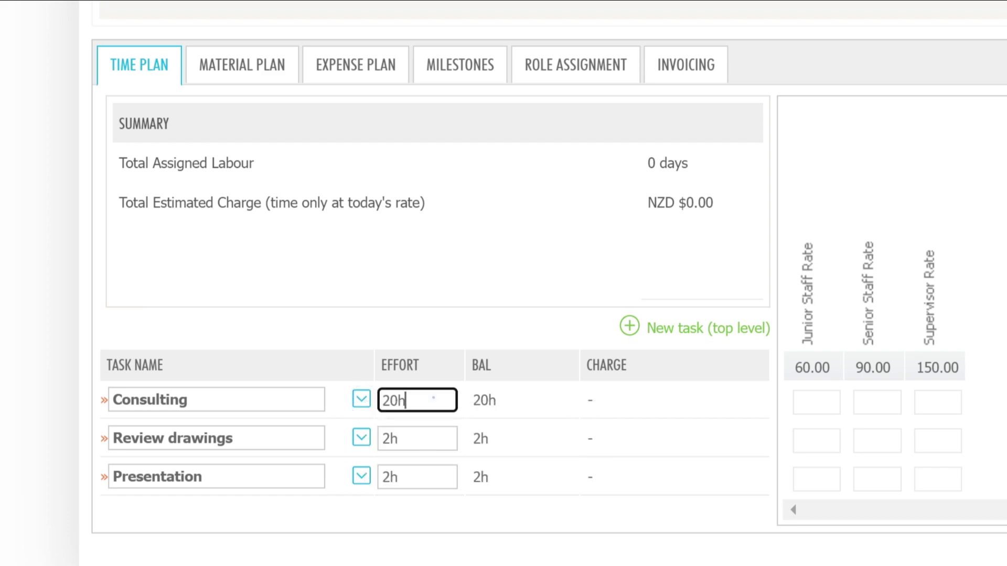
key(BackSpace)
key(BackSpace)
key(BackSpace)
click(509, 342)
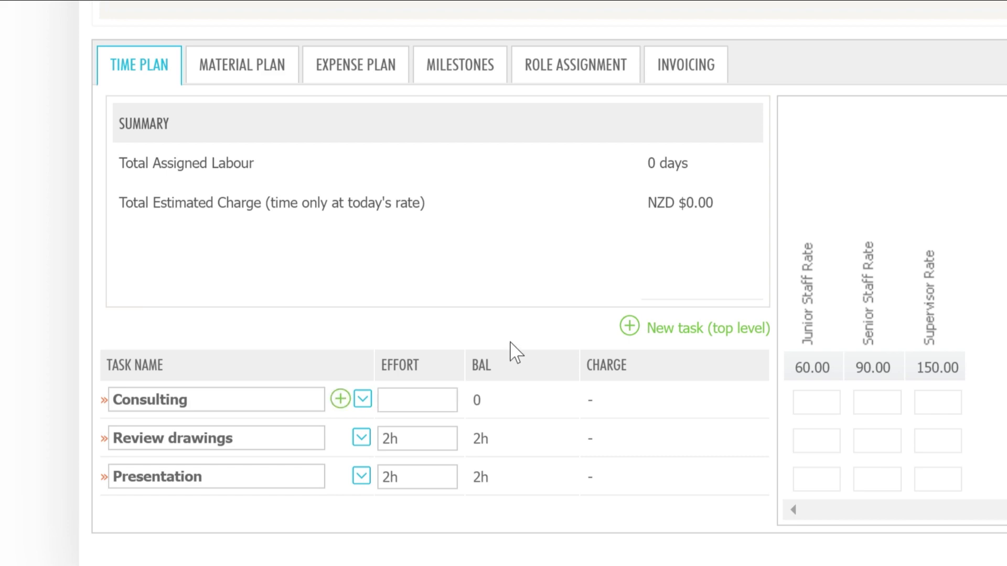
Add child tasks Meeting 2 and Meeting 1 under Consulting and reorder them so Meeting 1 comes first.
click(342, 401)
text(Meeting 2)
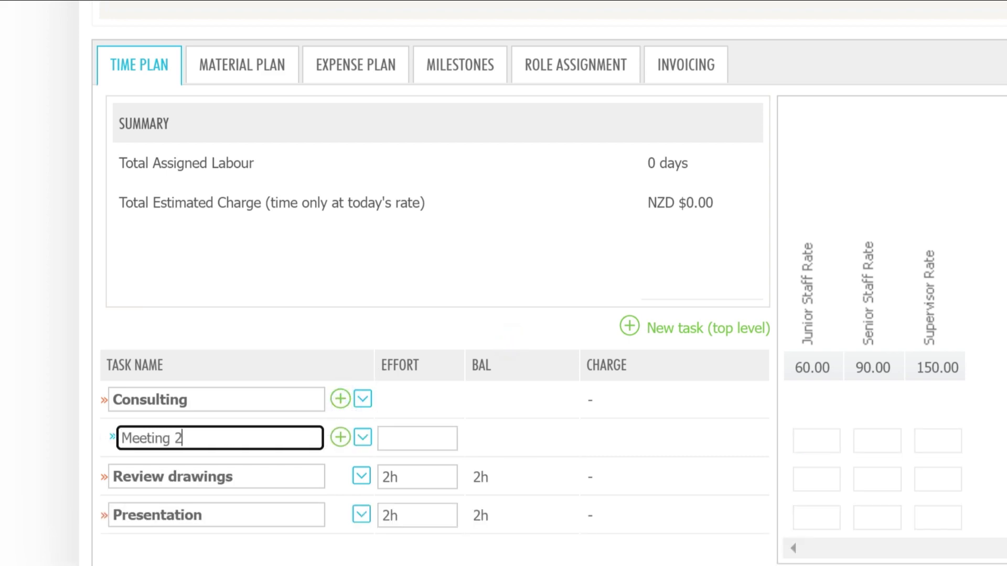
click(341, 400)
text(Meeting 1)
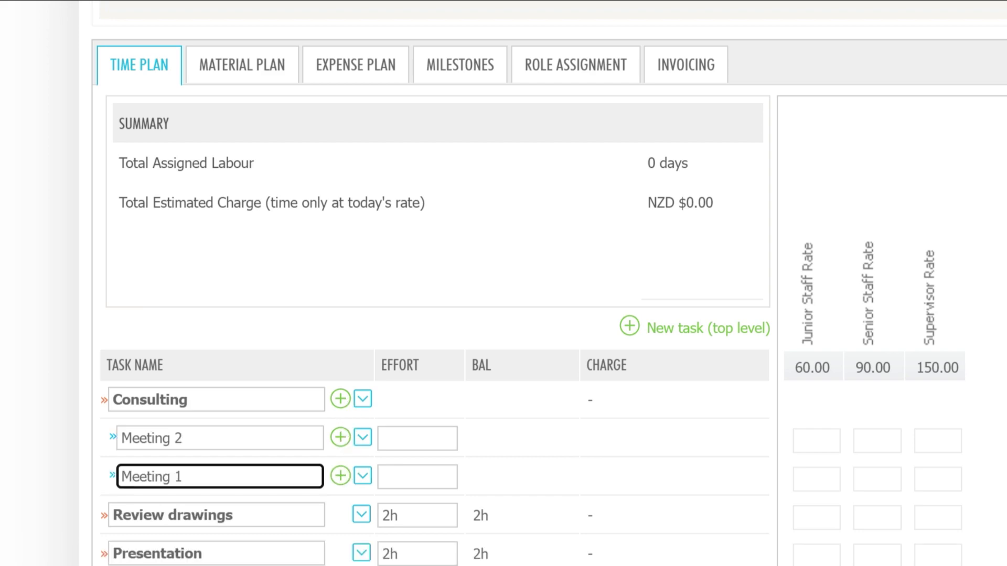
click(365, 438)
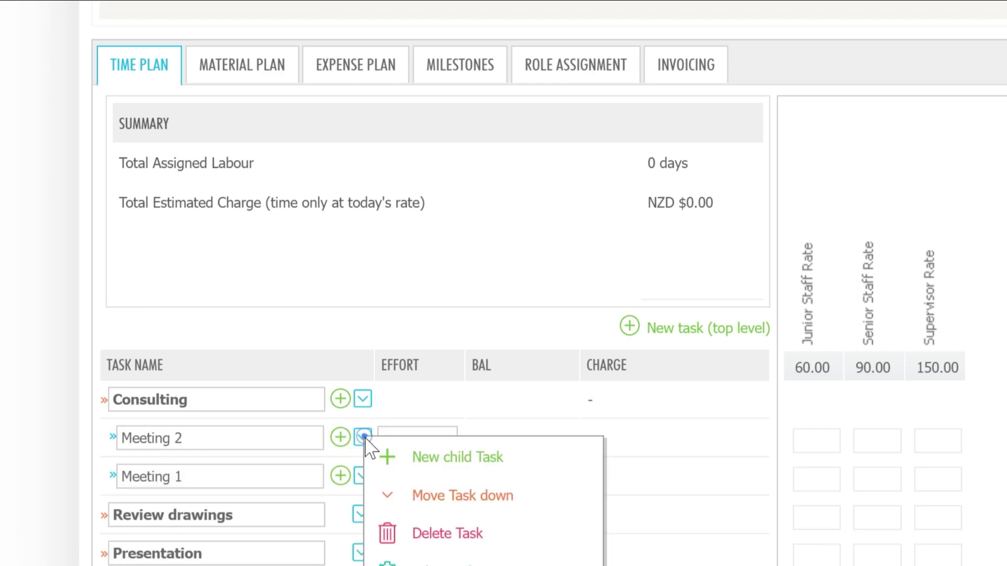
click(464, 496)
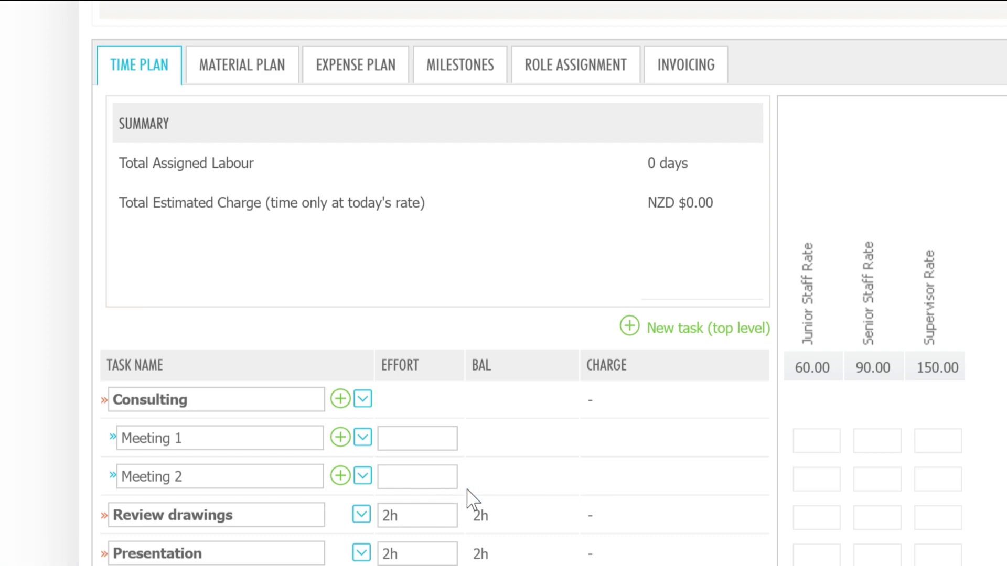
Set the effort to 20h for Meeting 1 and 2h for Meeting 2.
scroll(564, 441, down, 3)
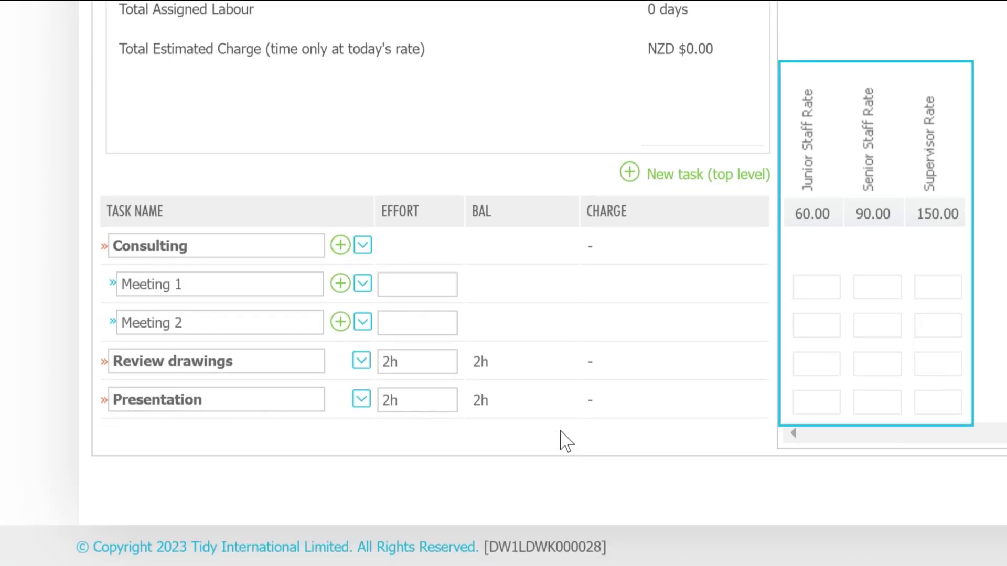
click(619, 465)
click(402, 283)
text(20)
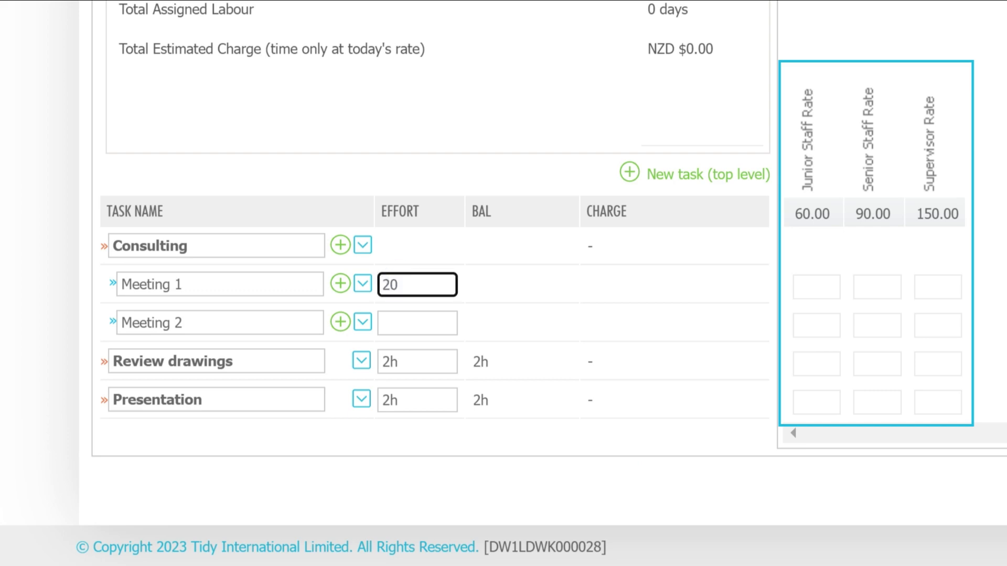
click(414, 318)
text(2)
click(607, 490)
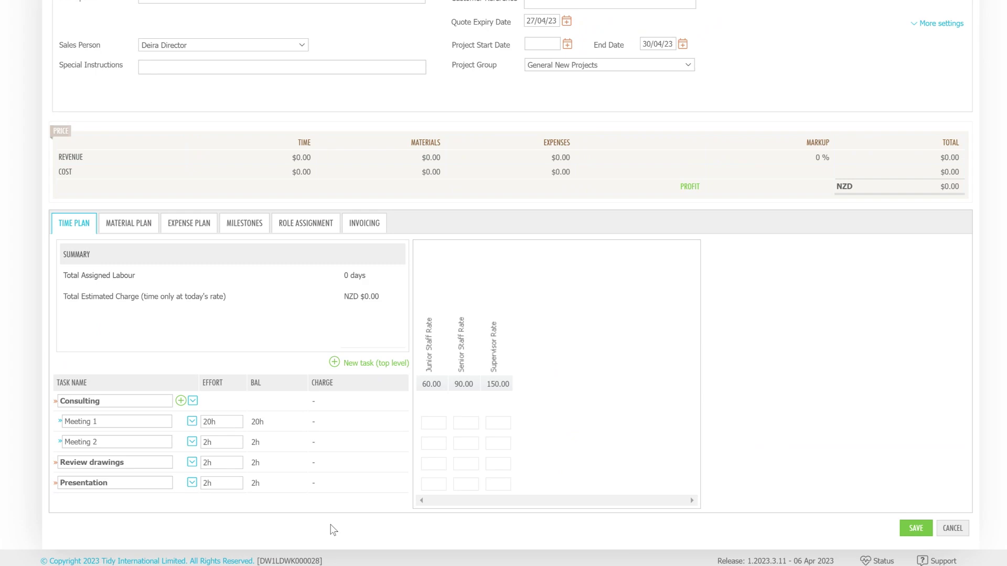
In the global charge rates, set the Junior Staff Rate's quote cost to 35.00 and view that rate's history.
scroll(356, 513, up, 5)
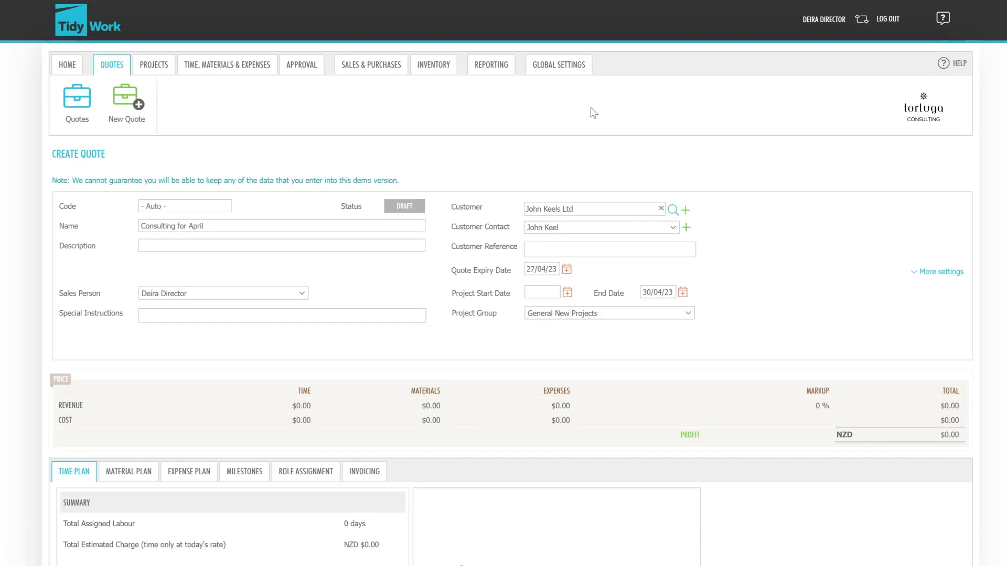
click(575, 73)
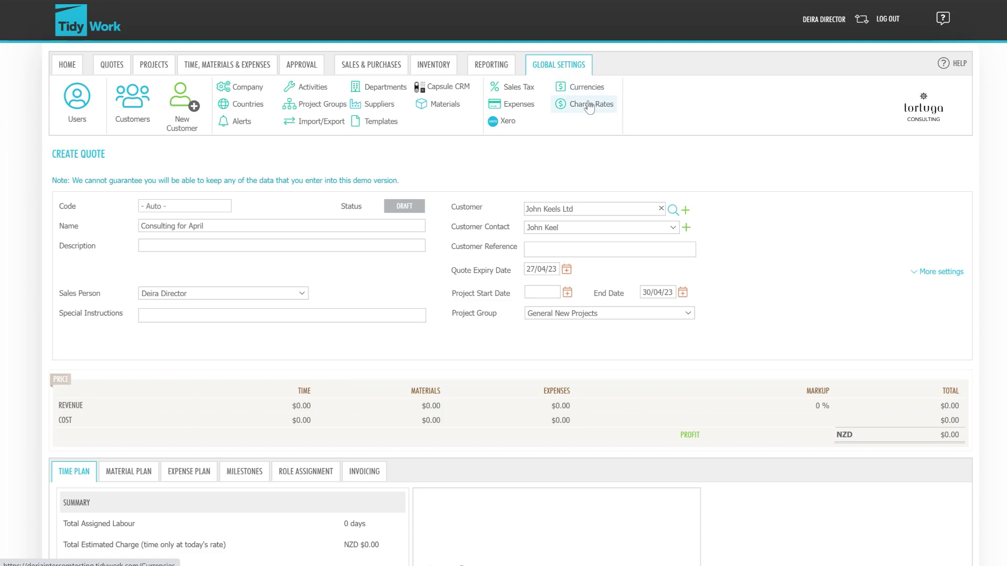
click(615, 111)
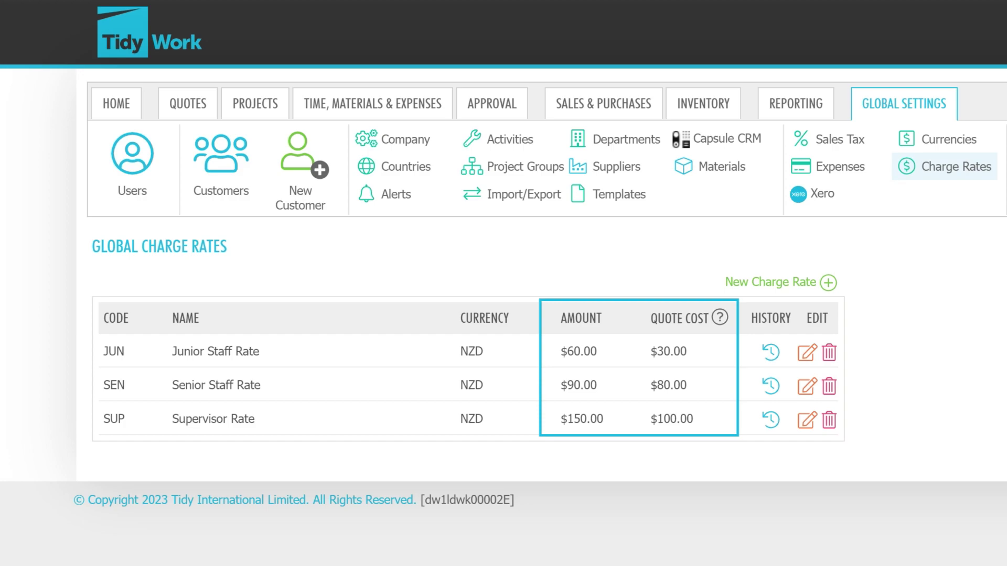
click(804, 361)
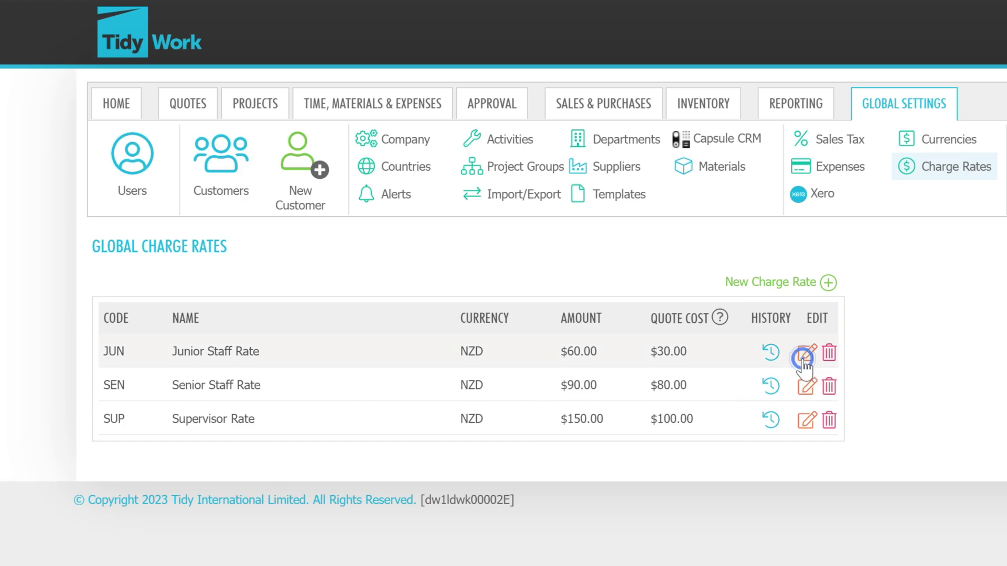
click(649, 346)
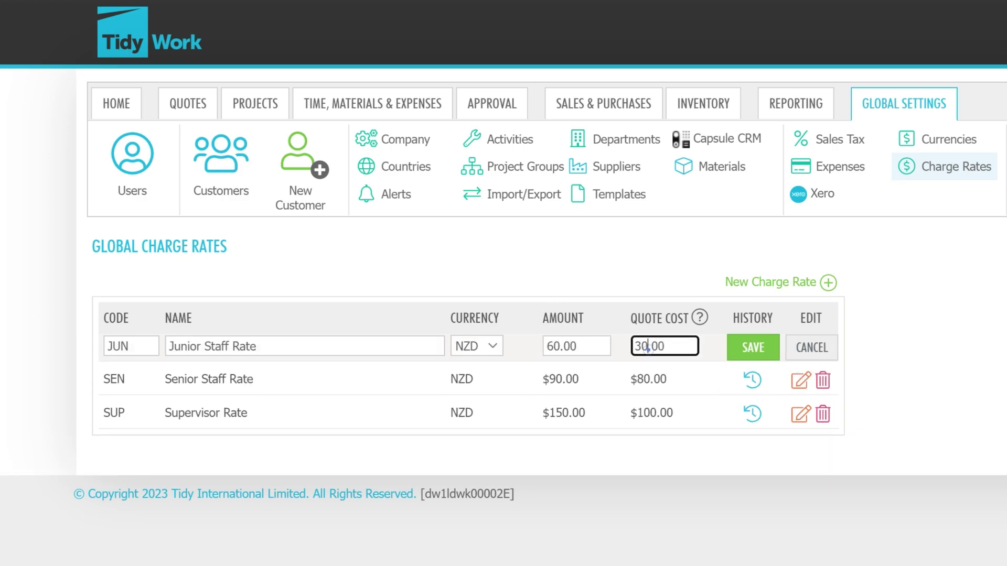
key(BackSpace)
text(5)
click(759, 351)
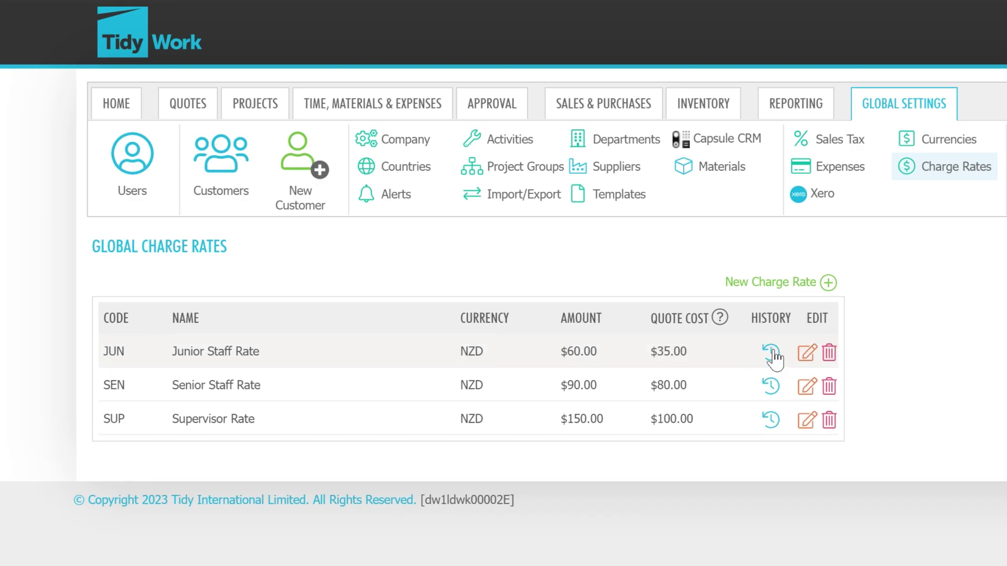
click(766, 354)
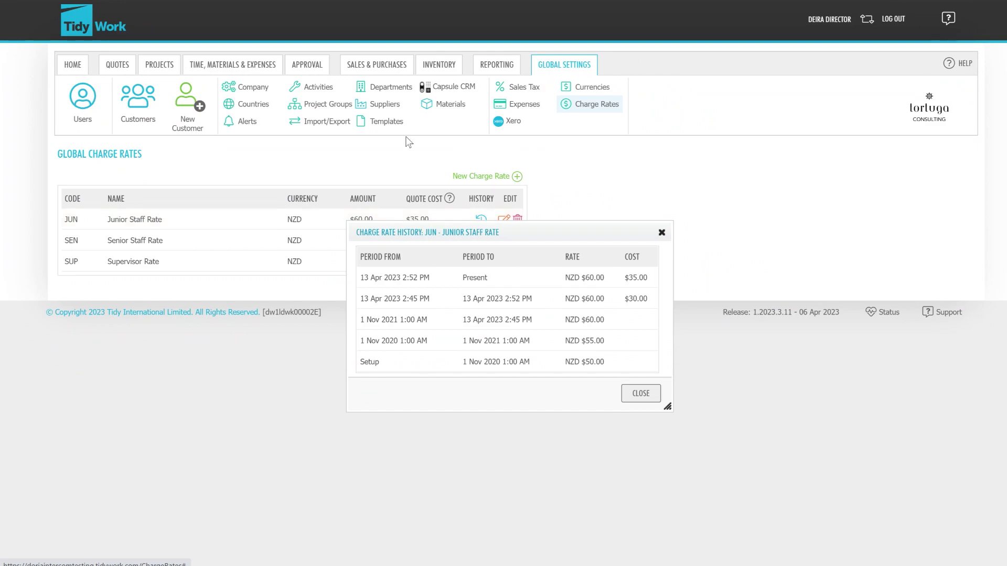
Back in the quote's time plan, allocate 5h of Meeting 1 to the Junior Staff Rate.
mouse_move(367, 62)
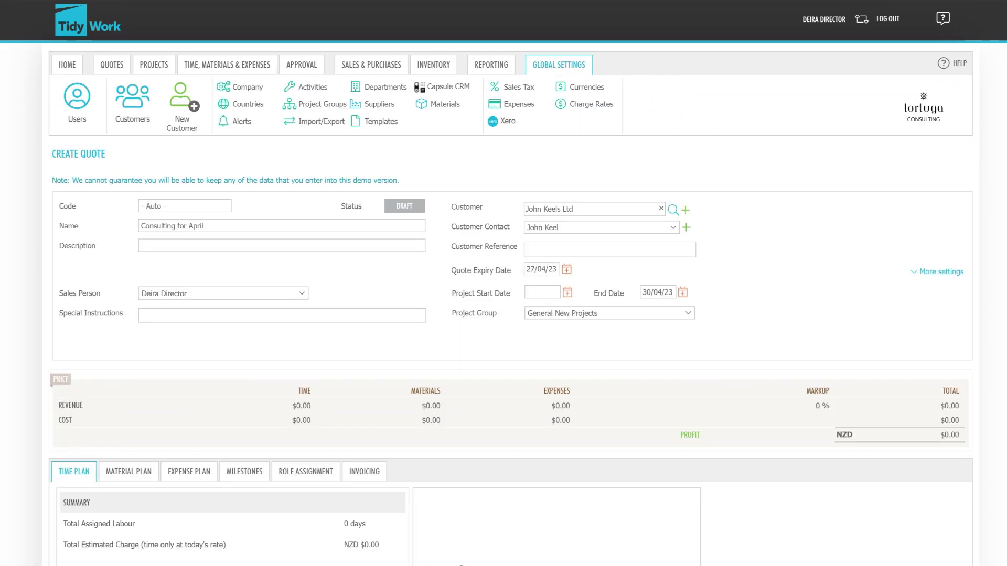
scroll(254, 170, down, 5)
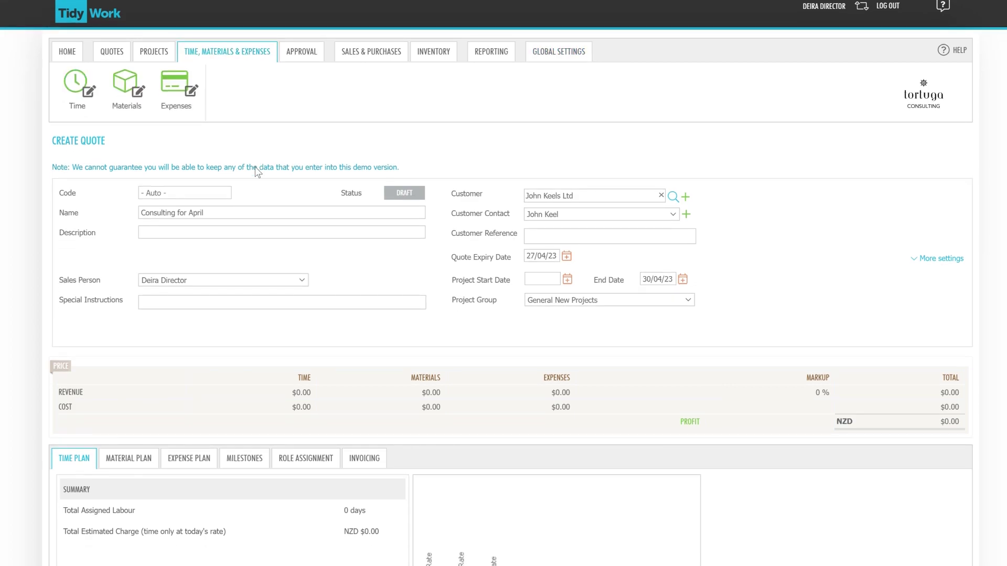
click(434, 423)
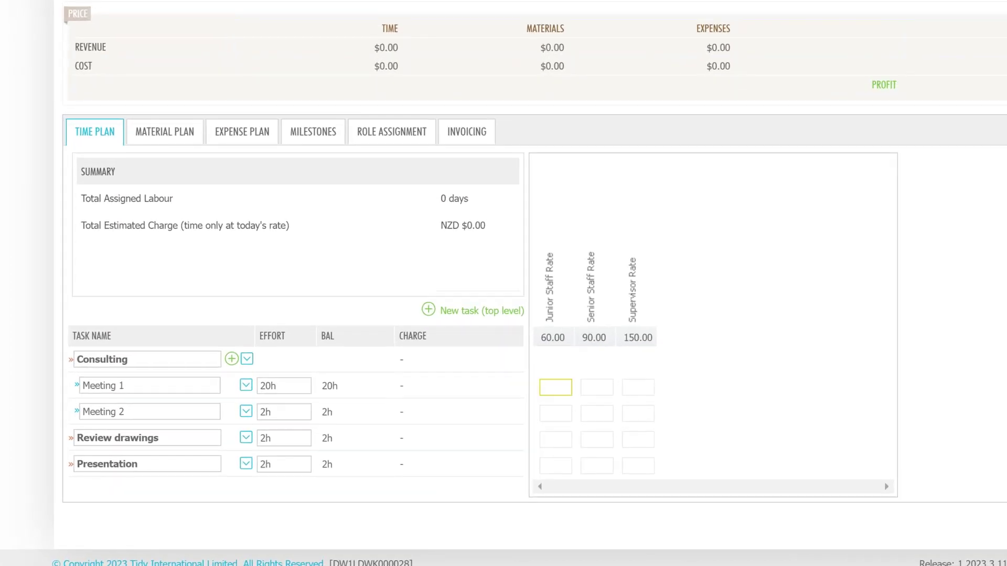
text(5h)
click(705, 362)
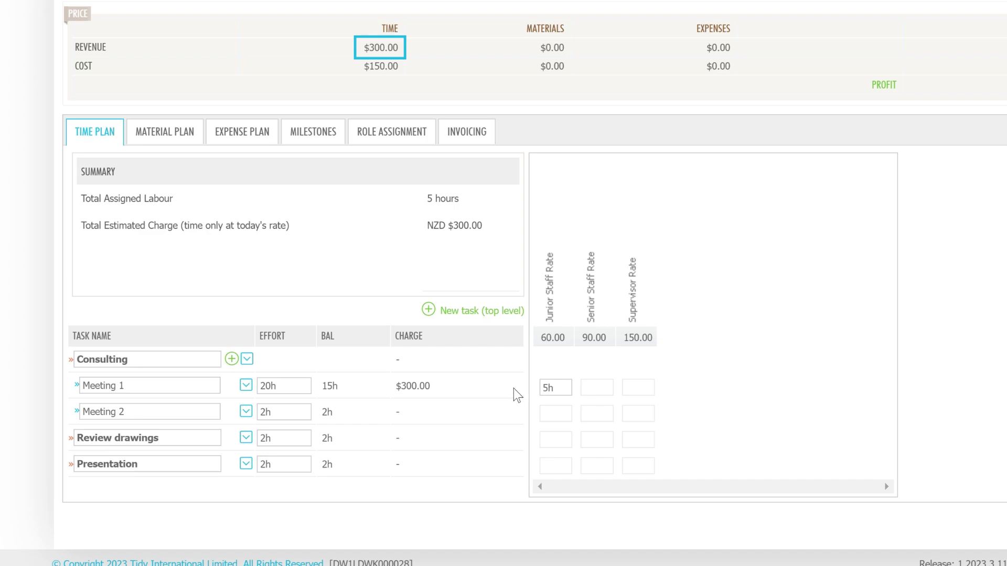
Allocate 10h of Meeting 1 and 2h of Meeting 2 to the Senior Staff Rate, and 2h of Review drawings to the Supervisor Rate.
click(597, 387)
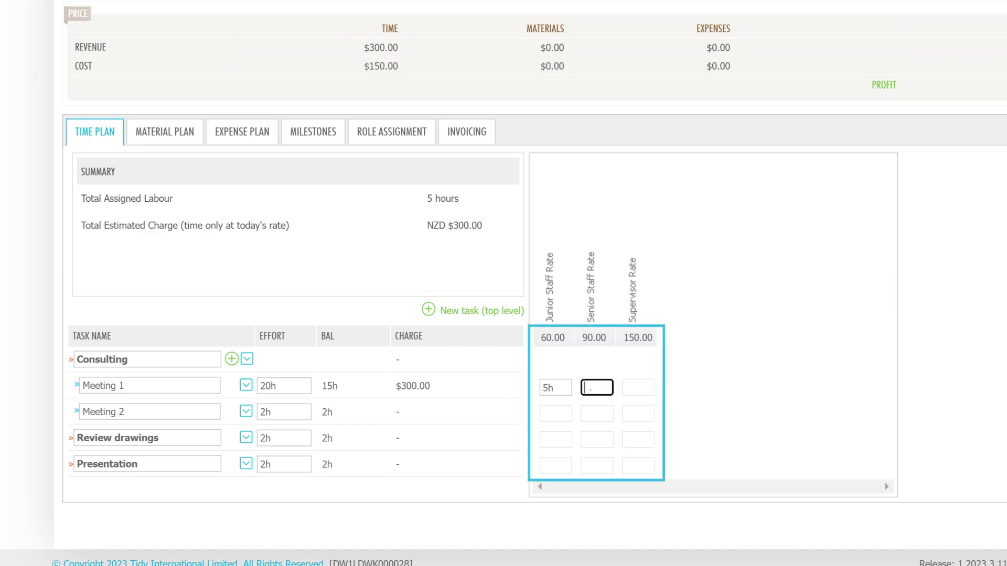
text(10)
click(595, 415)
text(2)
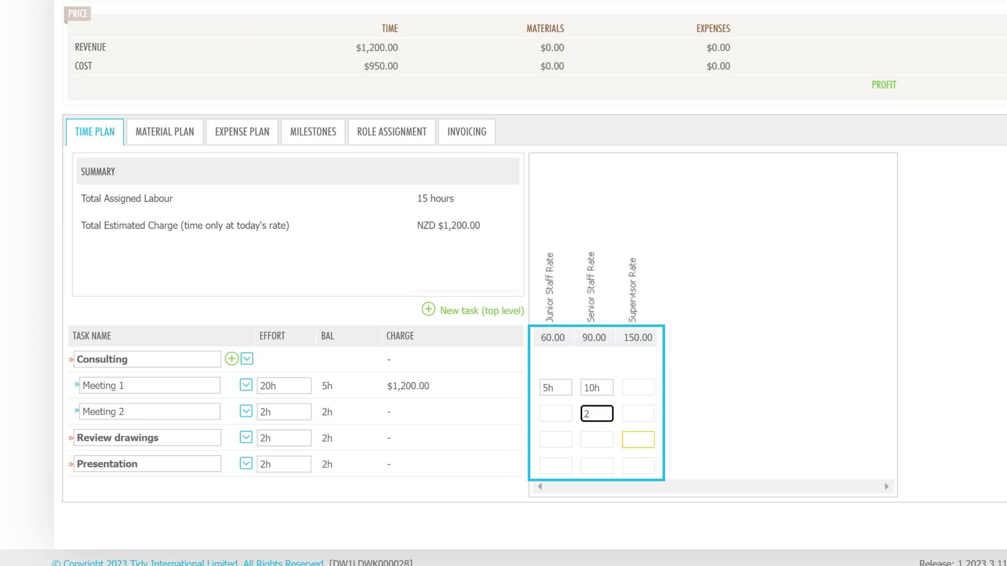
click(632, 440)
text(2)
click(747, 444)
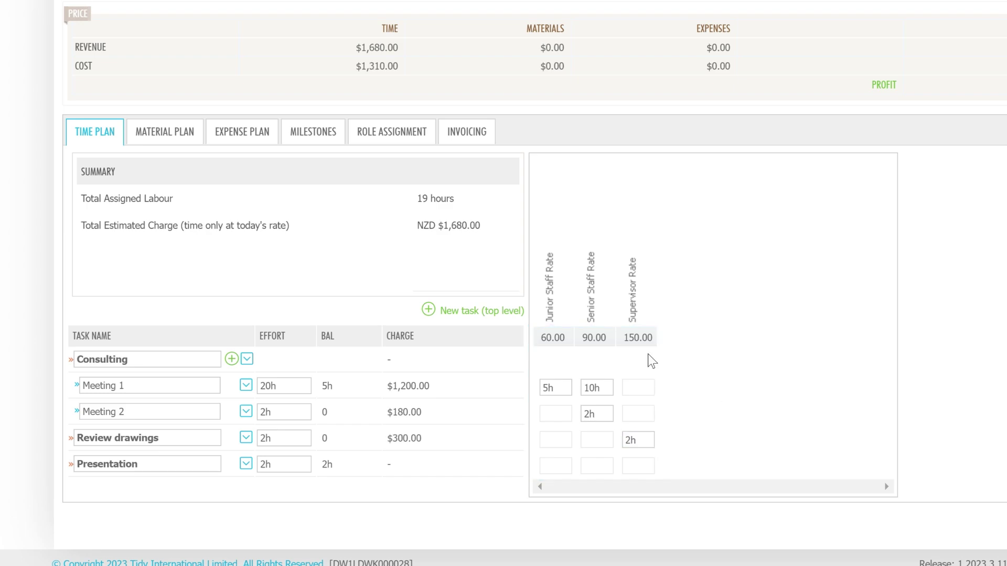
Show the quote's material plan, then open the material inventory separately and review its material categories and items.
click(189, 141)
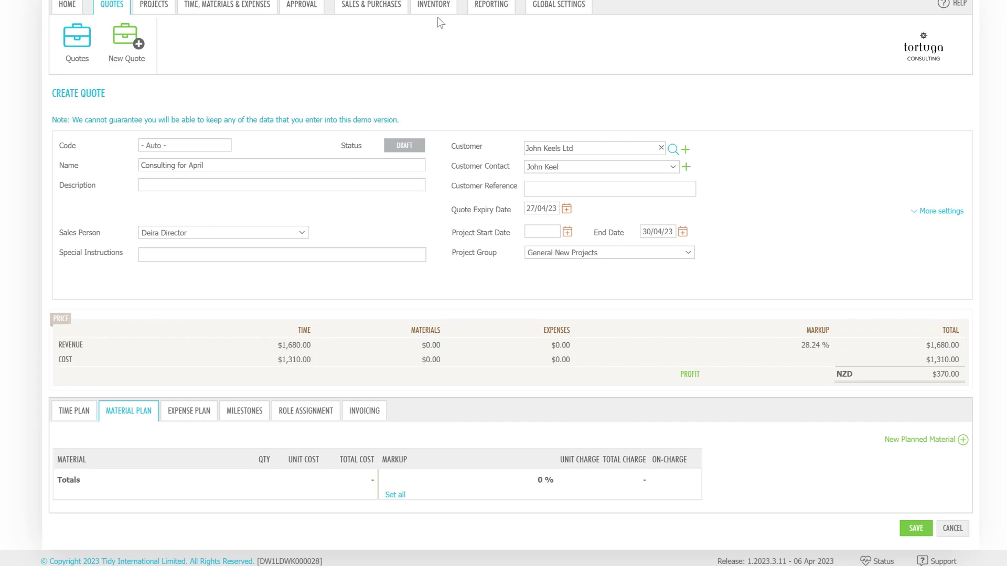
click(436, 8)
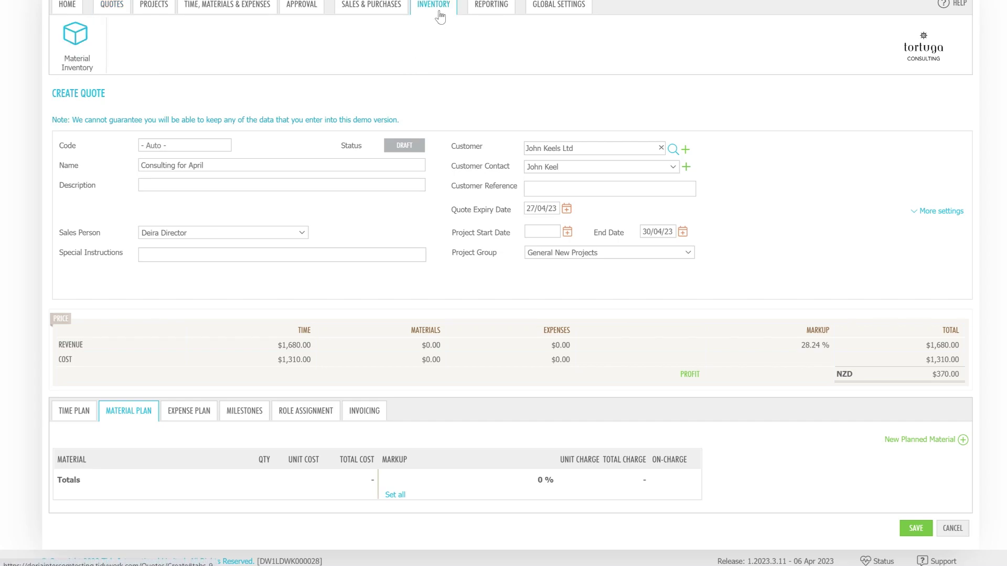
right_click(86, 63)
click(102, 67)
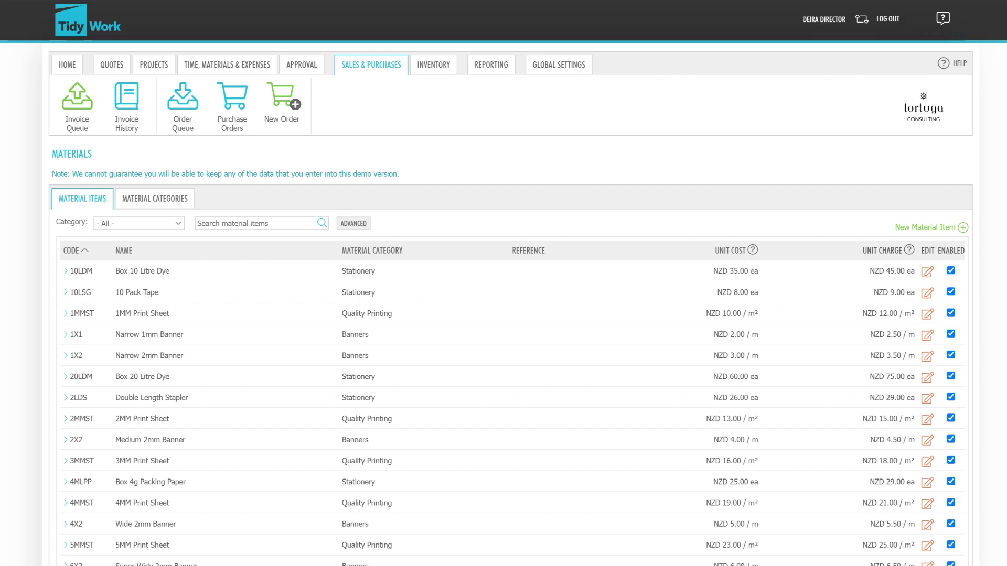
click(159, 204)
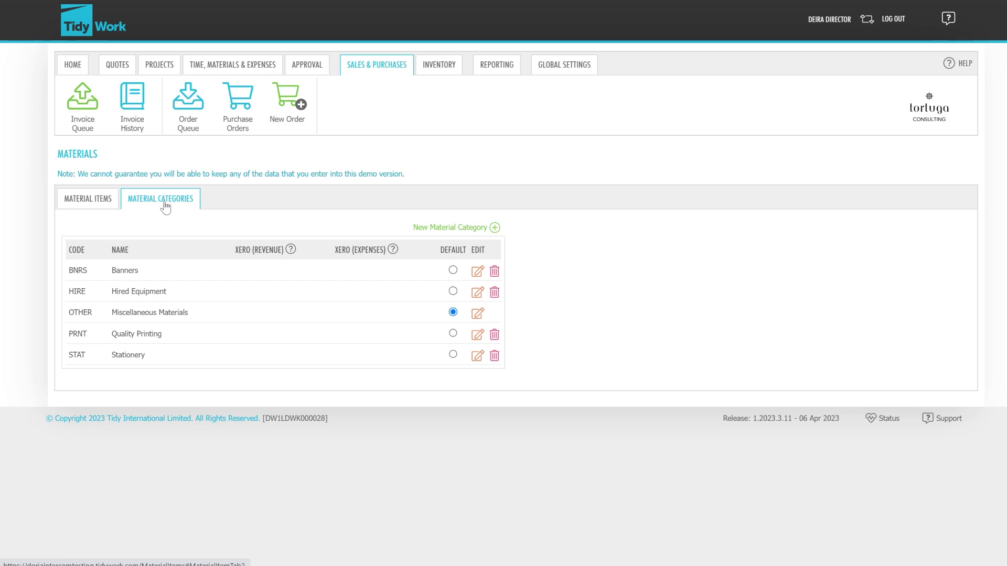
click(91, 206)
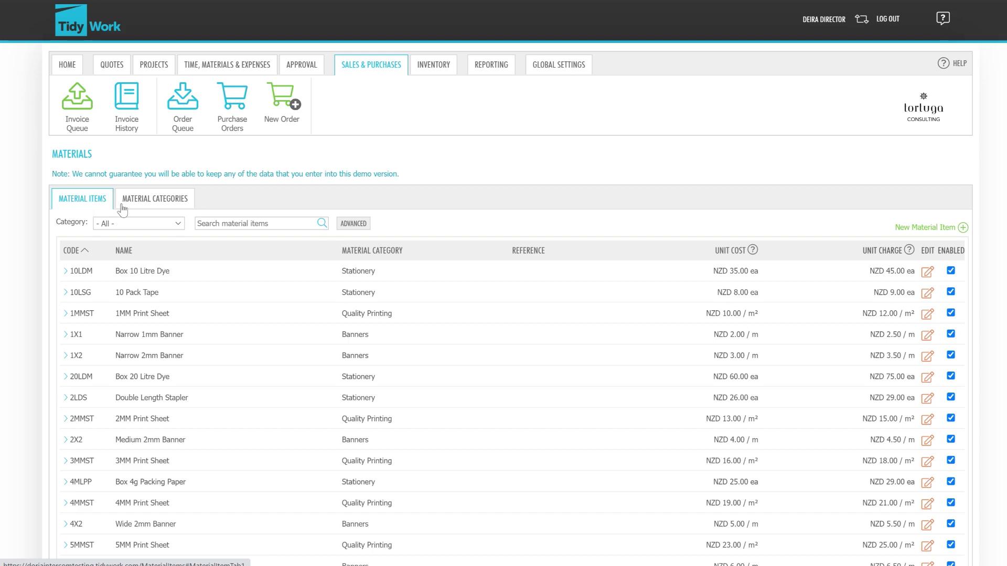
Show the global settings options, expand the Box 10 Litre Dye material's details and open its editable fields.
click(566, 68)
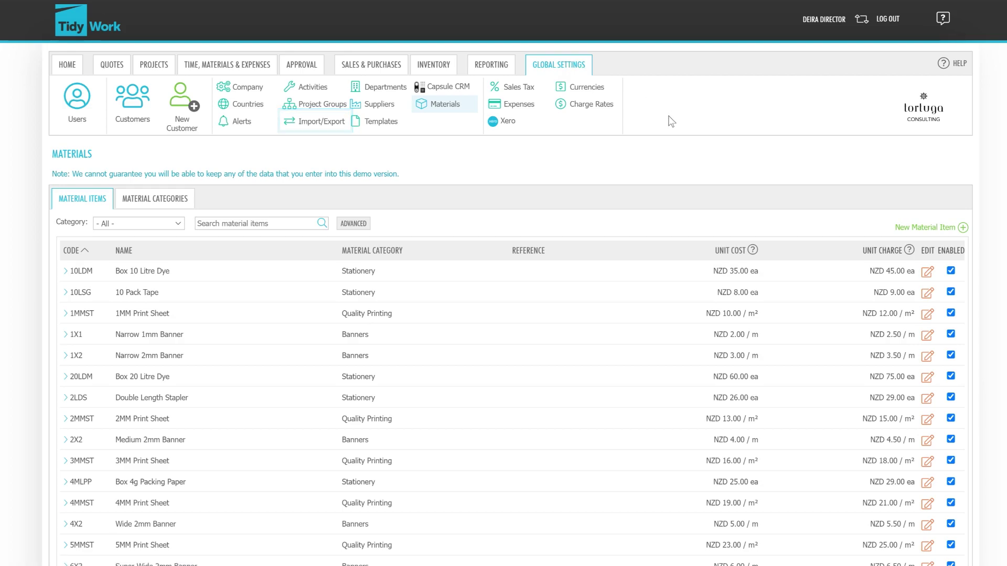
click(655, 272)
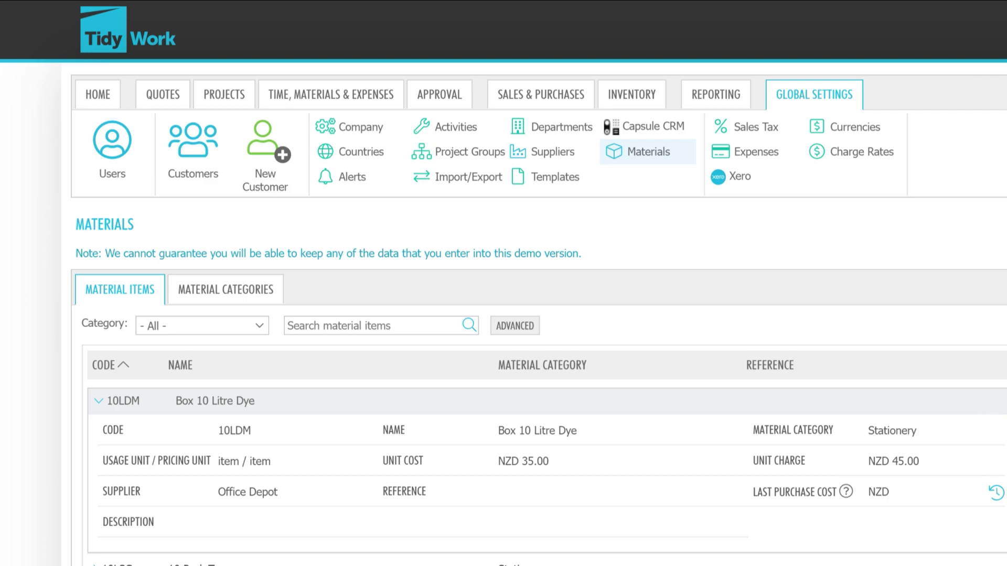
click(1006, 401)
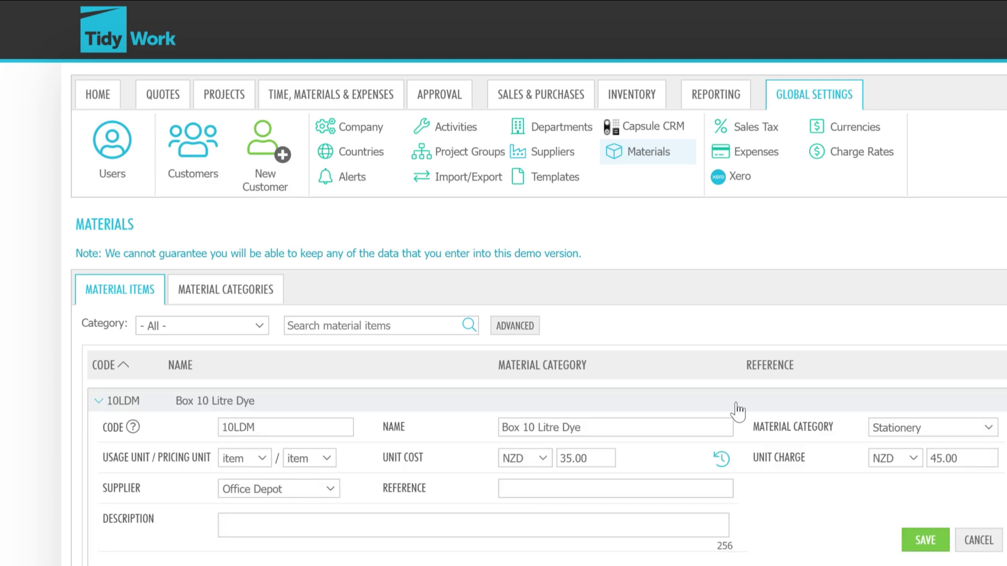
mouse_move(133, 427)
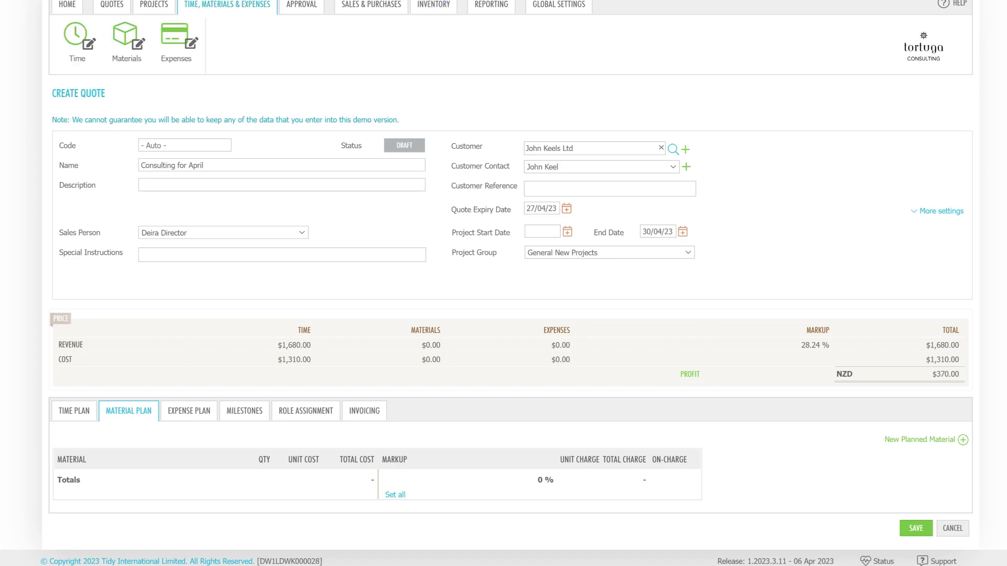
In the quote's material plan, add Box 10 Litre Dye from the material items with a quantity of 5.
click(921, 441)
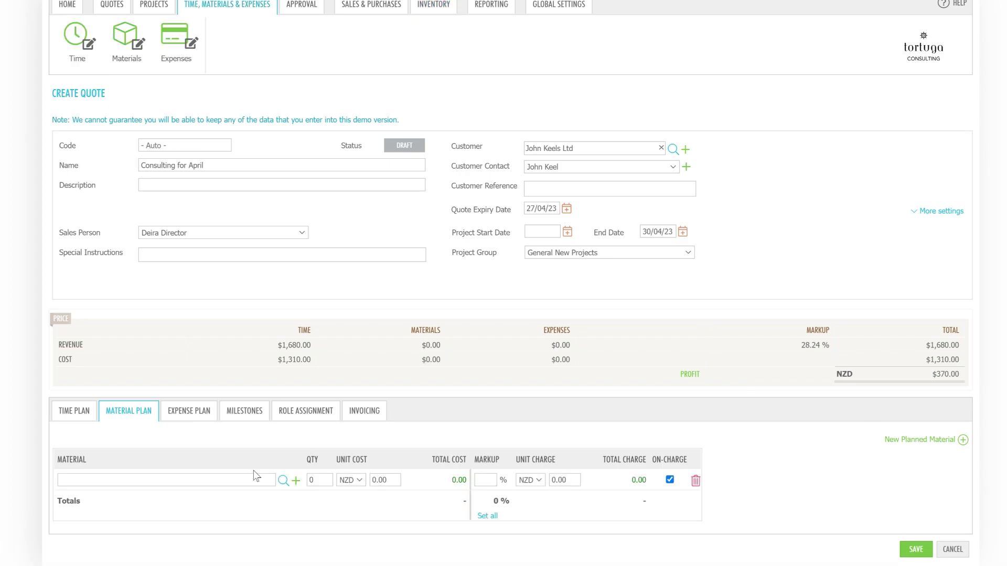
click(283, 479)
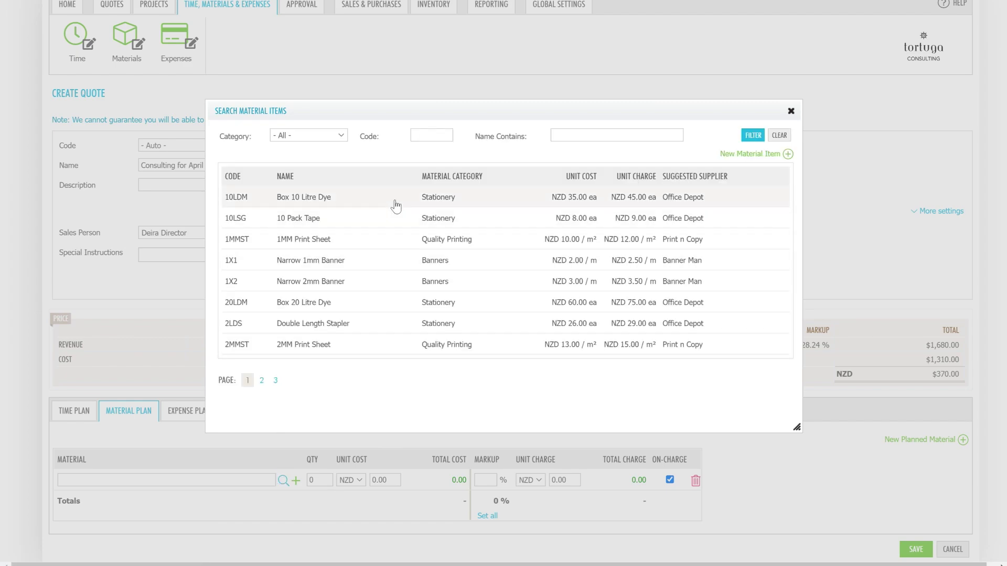
click(393, 198)
click(318, 480)
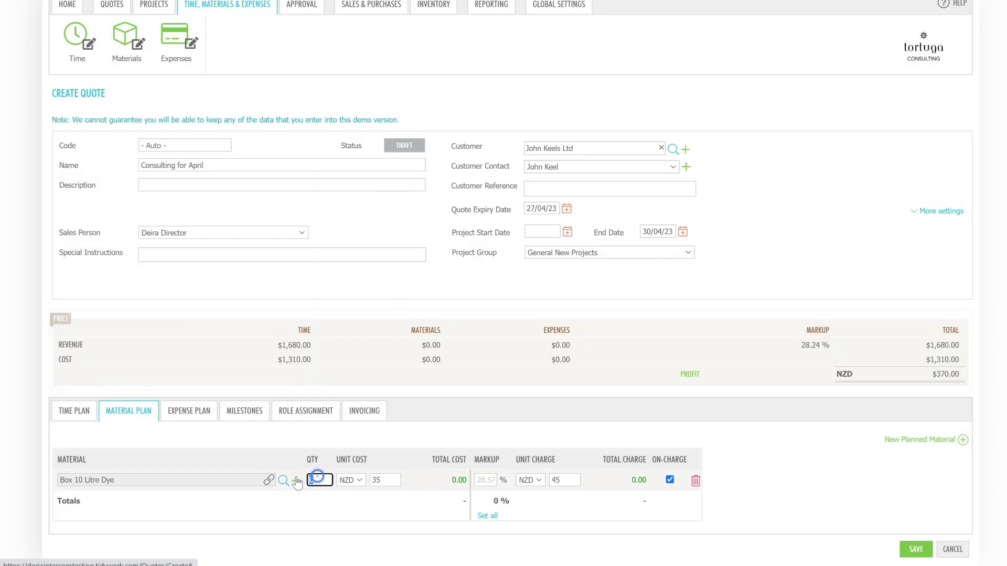
text(5)
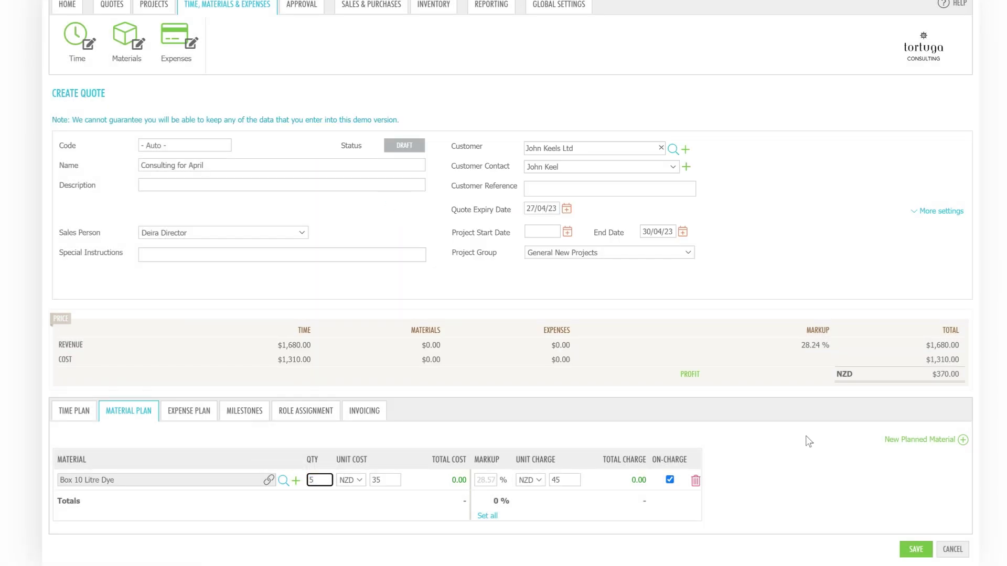
Add 10 Pack Tape as a second planned material with a quantity of 2.
click(892, 440)
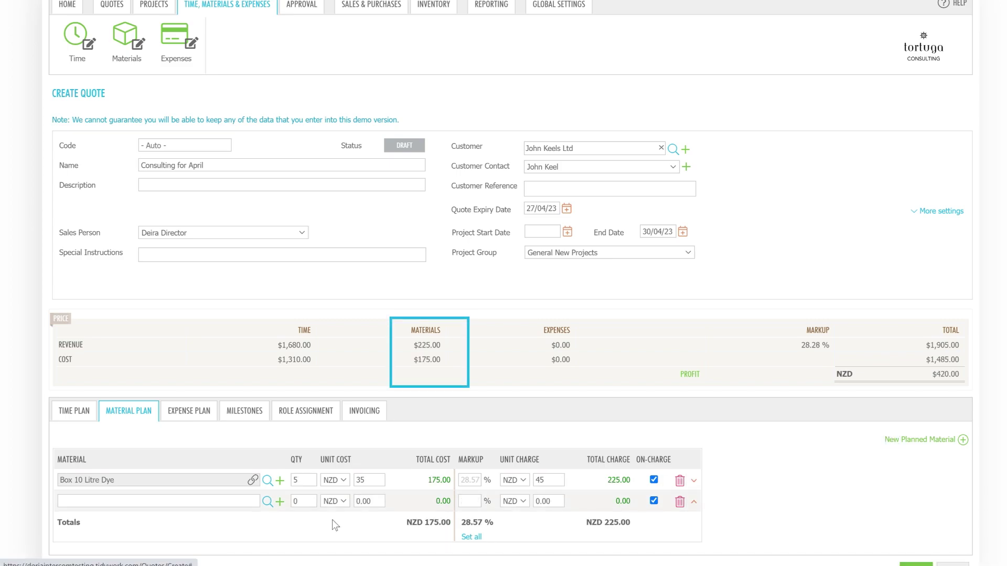
click(267, 501)
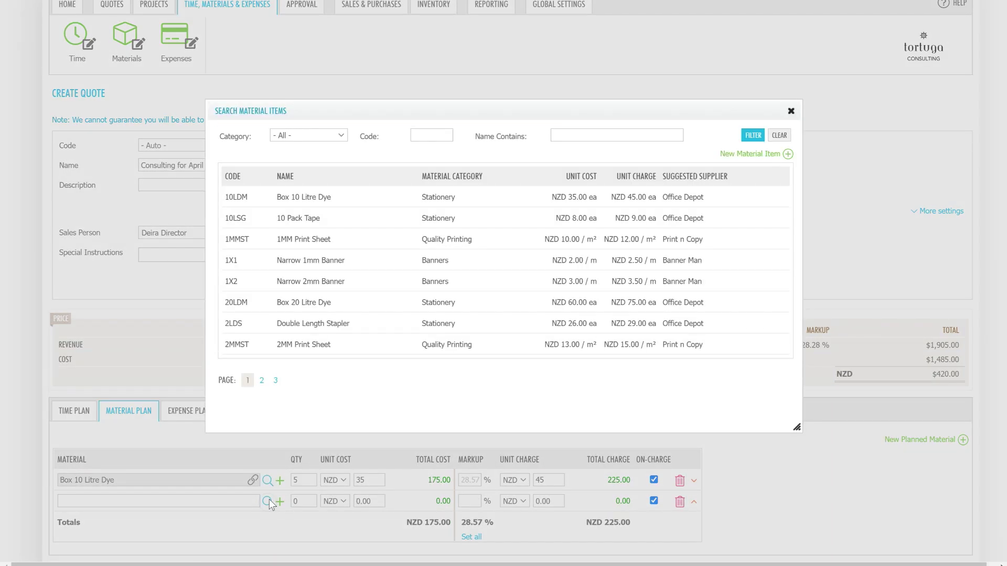
click(393, 219)
text(2)
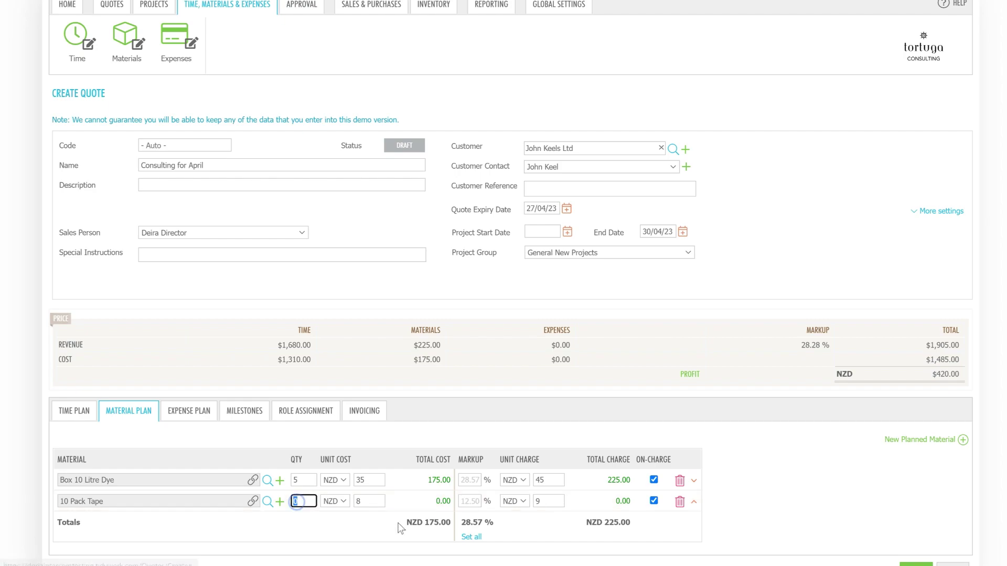
click(379, 532)
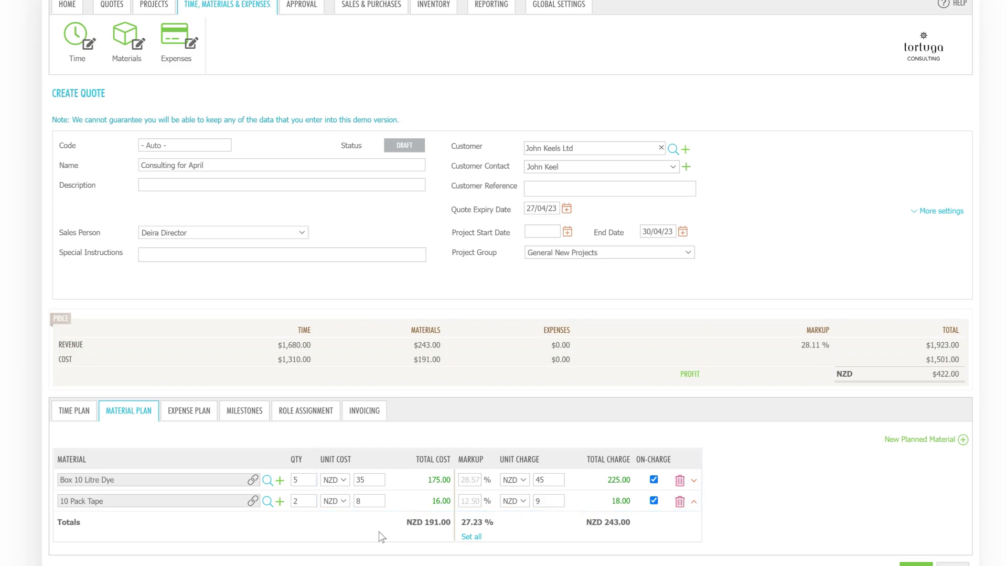
Turn off on-charge for Box 10 Litre Dye and 10 Pack Tape, and turn it back on for both.
scroll(381, 537, down, 1)
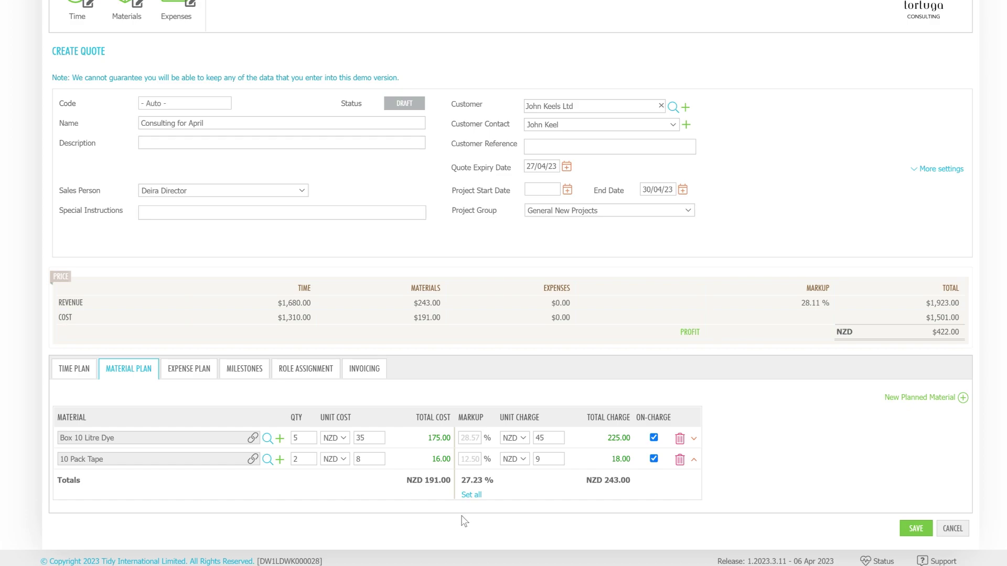
click(654, 438)
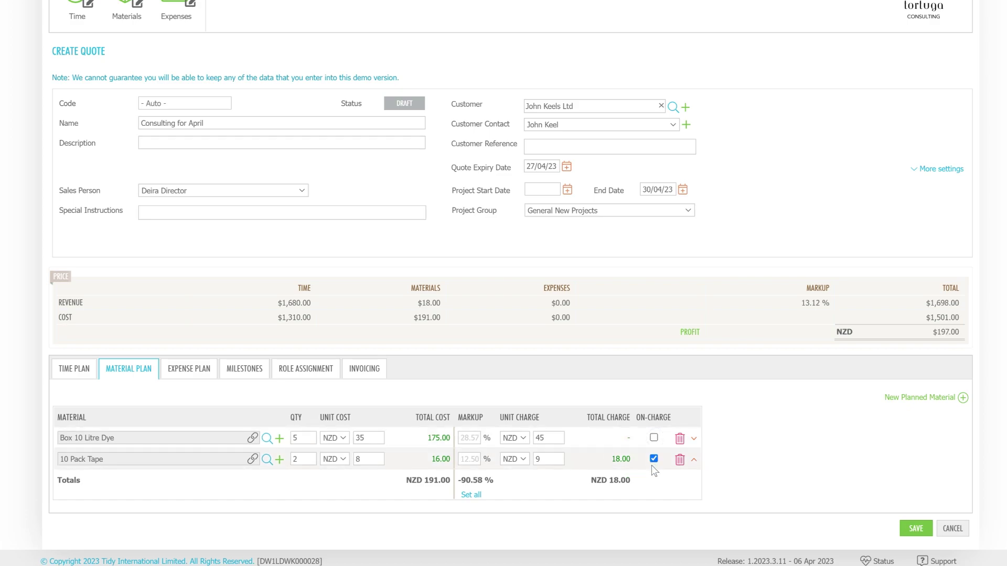
click(654, 459)
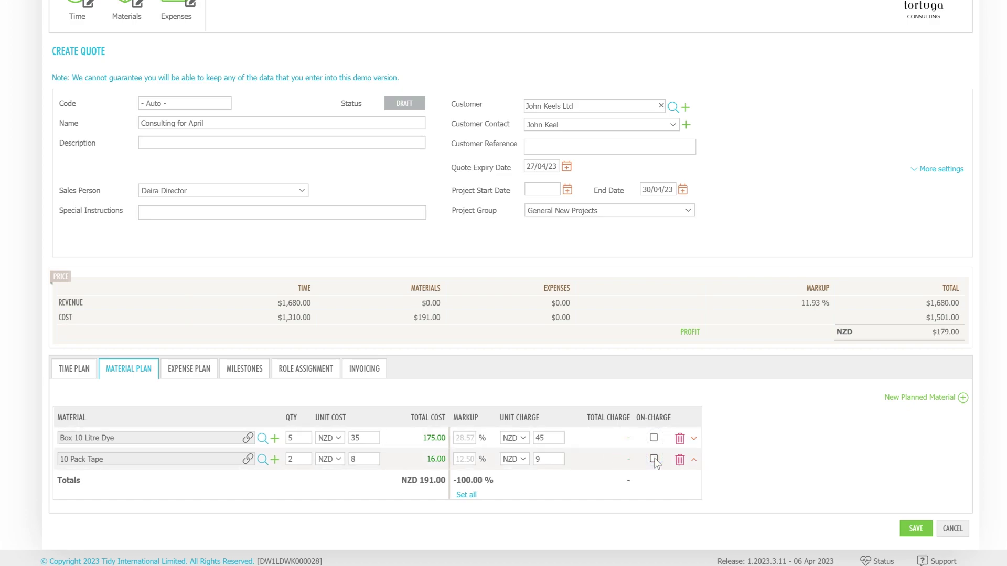
click(654, 460)
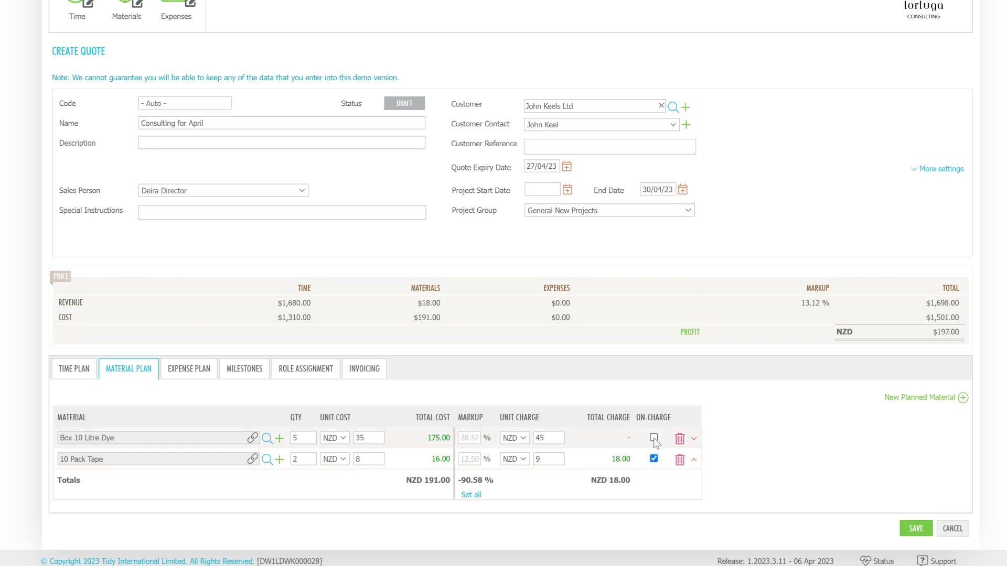
click(654, 438)
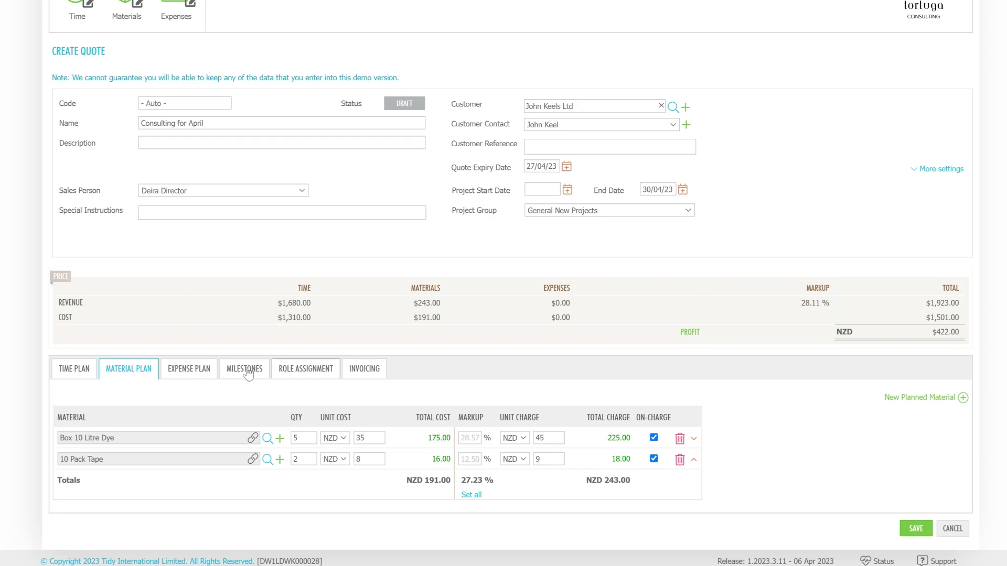
Review the quote's expense plan, milestones and invoicing options.
click(206, 368)
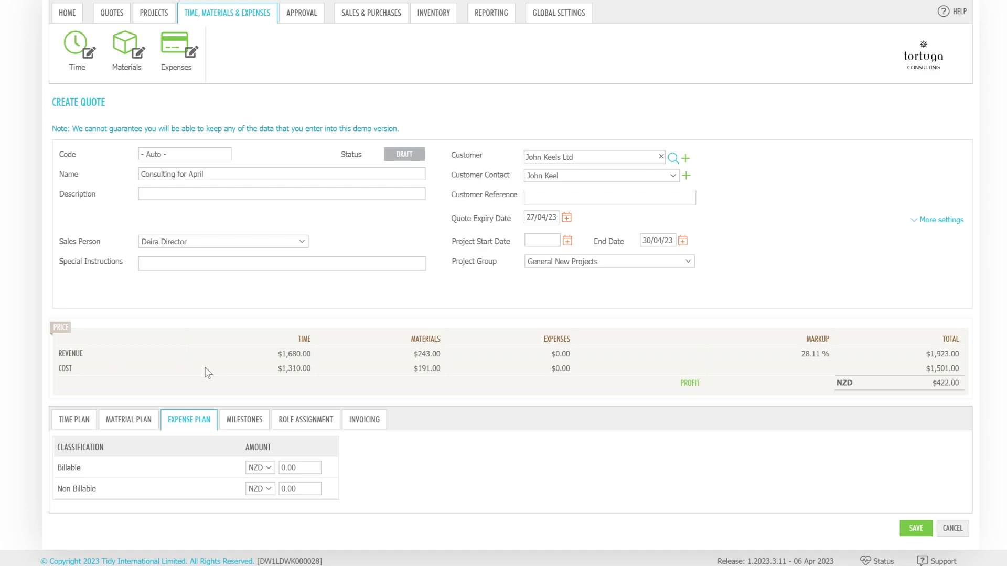
click(246, 419)
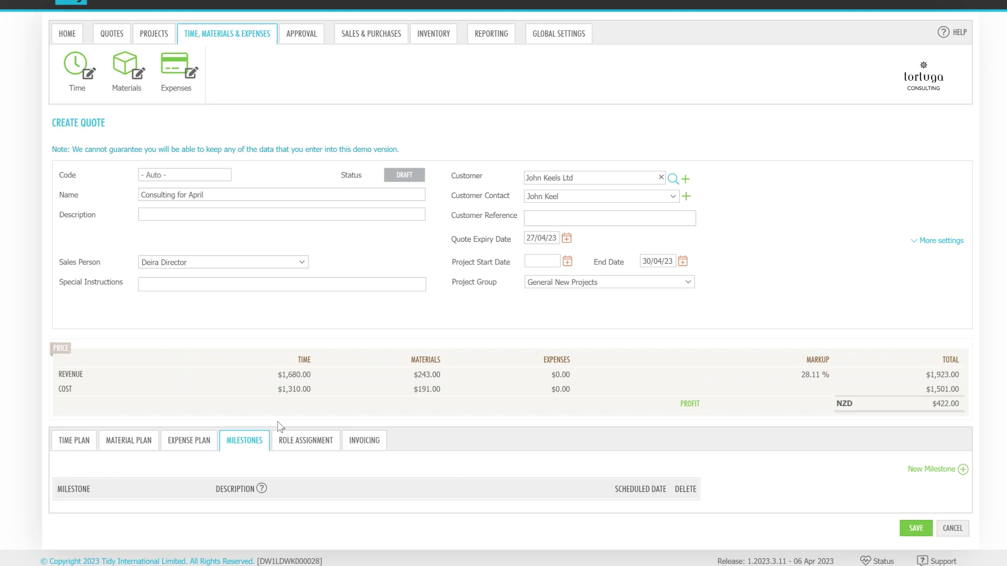
click(370, 444)
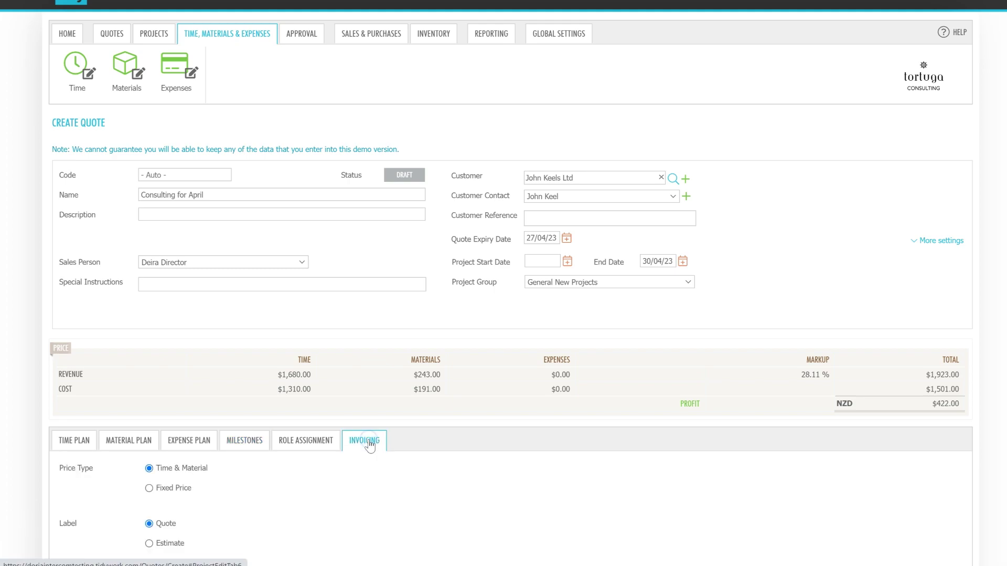
scroll(369, 444, down, 2)
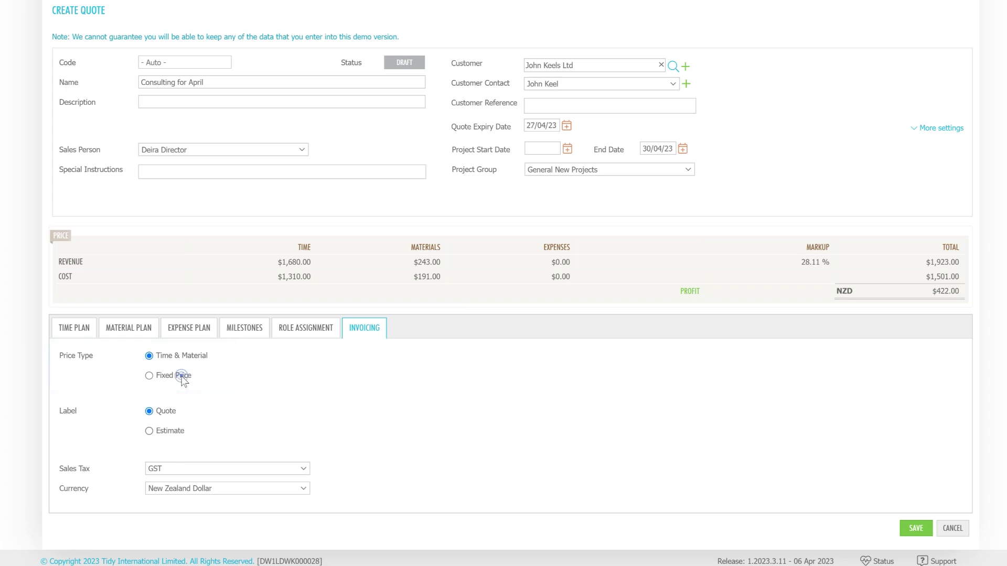
Change the quote's price type to Fixed Price and set the fixed price to $3000.
click(184, 381)
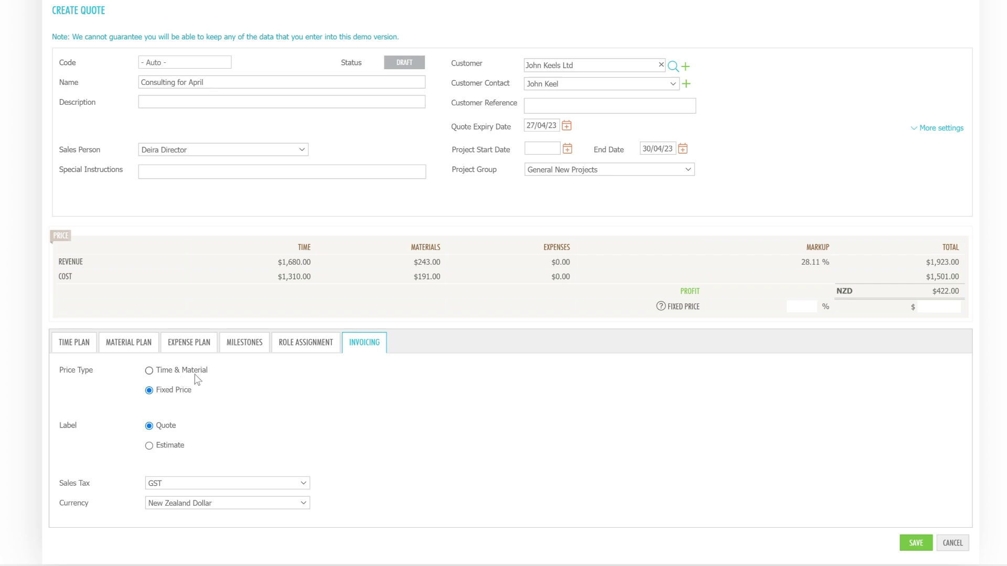
click(936, 307)
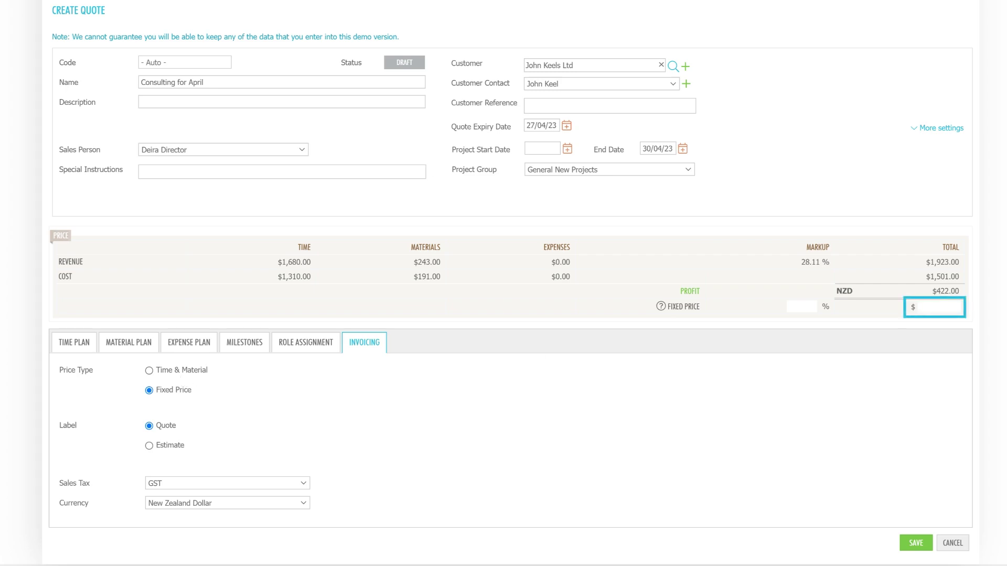
click(950, 306)
text(3000)
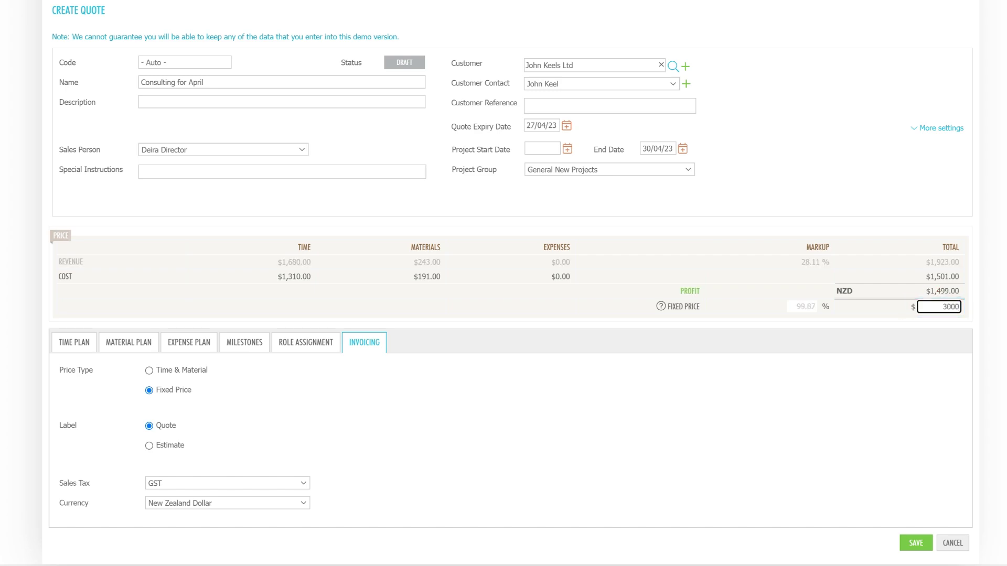
Add a milestone named "20% on acceptance" with an invoice amount of 600, and save the quote.
click(239, 342)
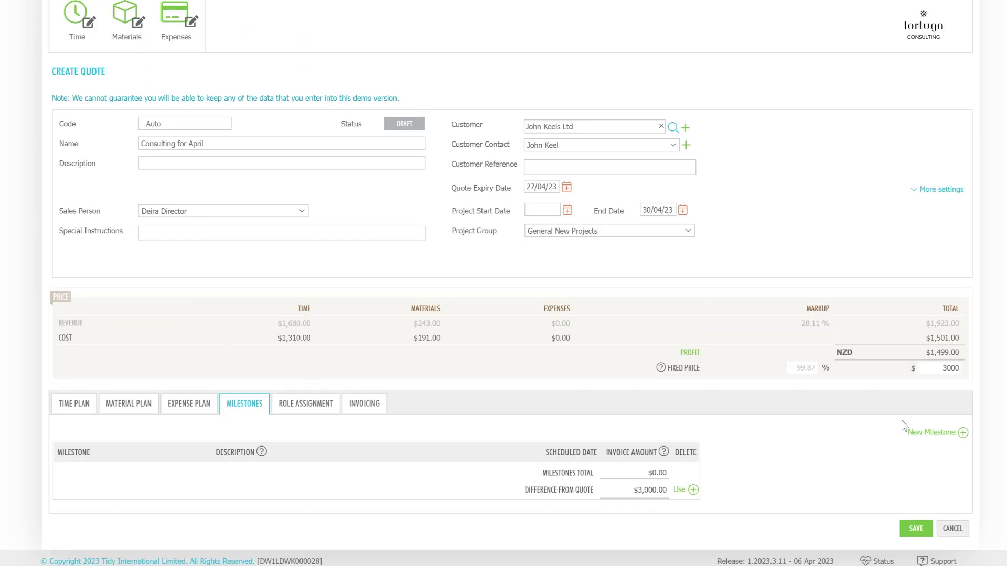
click(920, 433)
text(2)
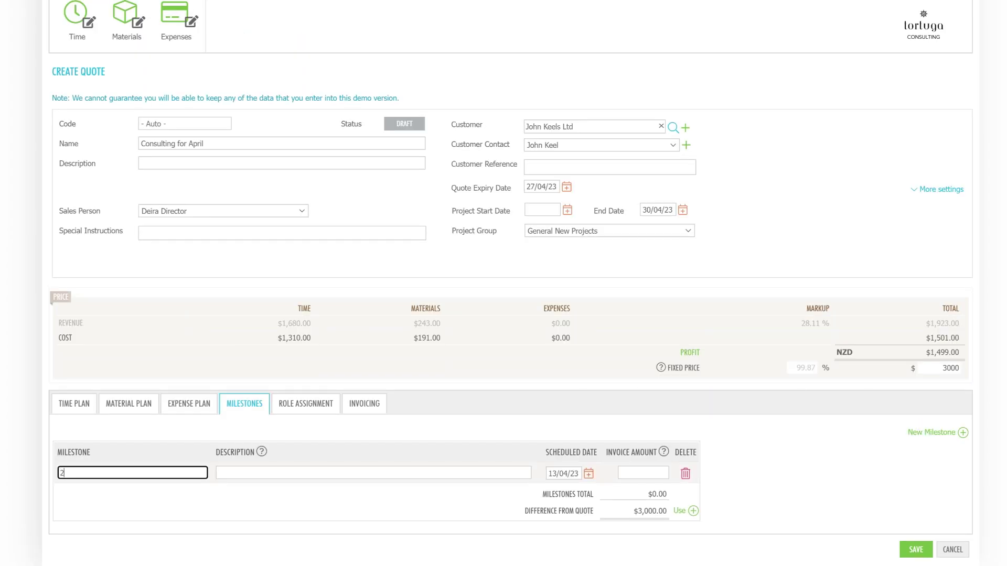
text(0% on acceptance)
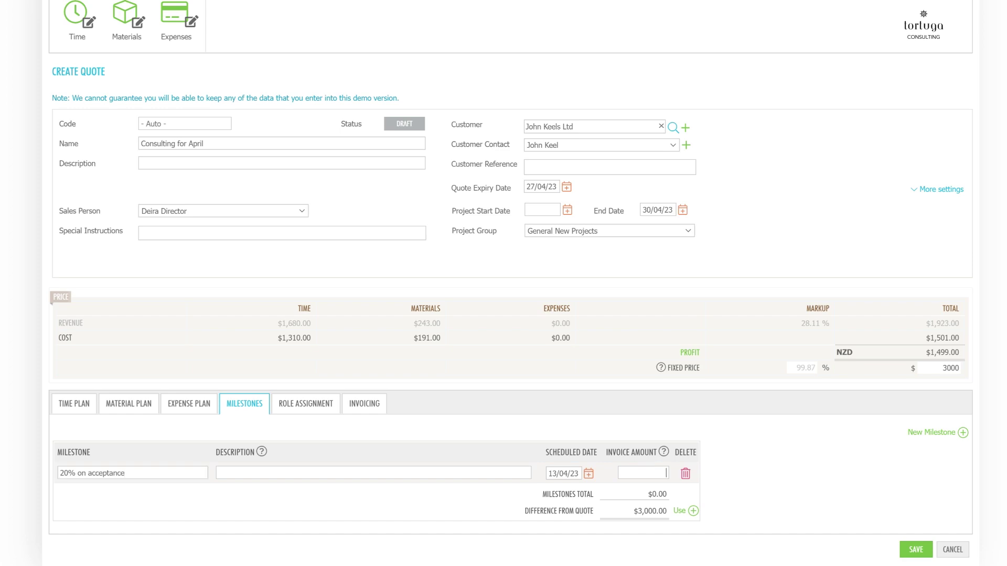
click(642, 472)
text(600)
click(907, 552)
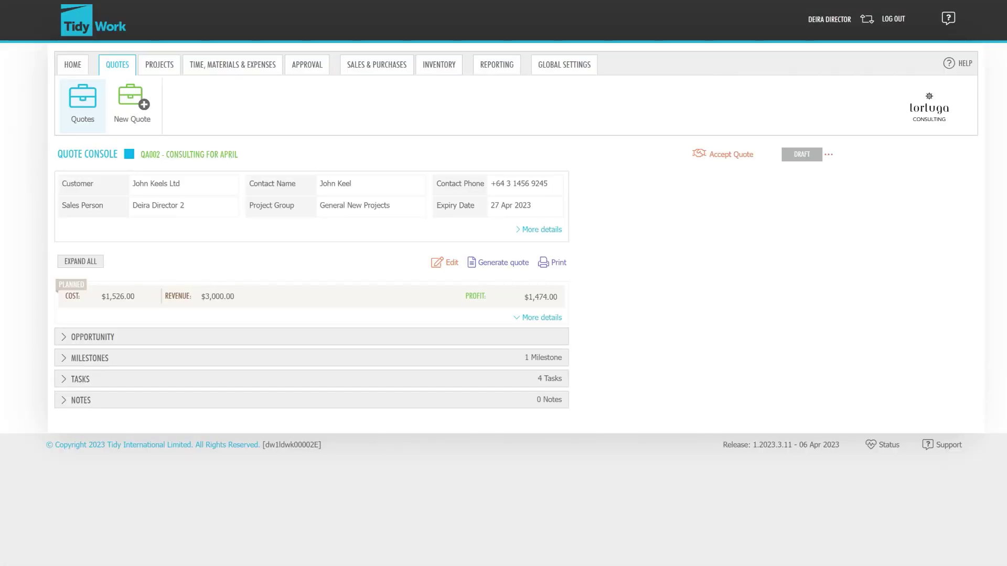
View the predefined templates available for generating the quote document, and close the template chooser.
click(502, 263)
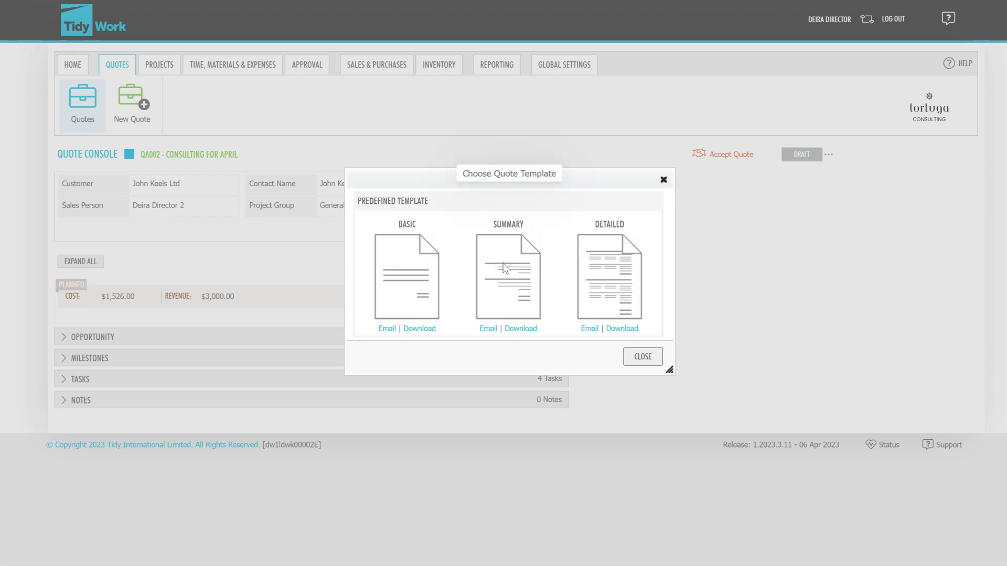
click(663, 180)
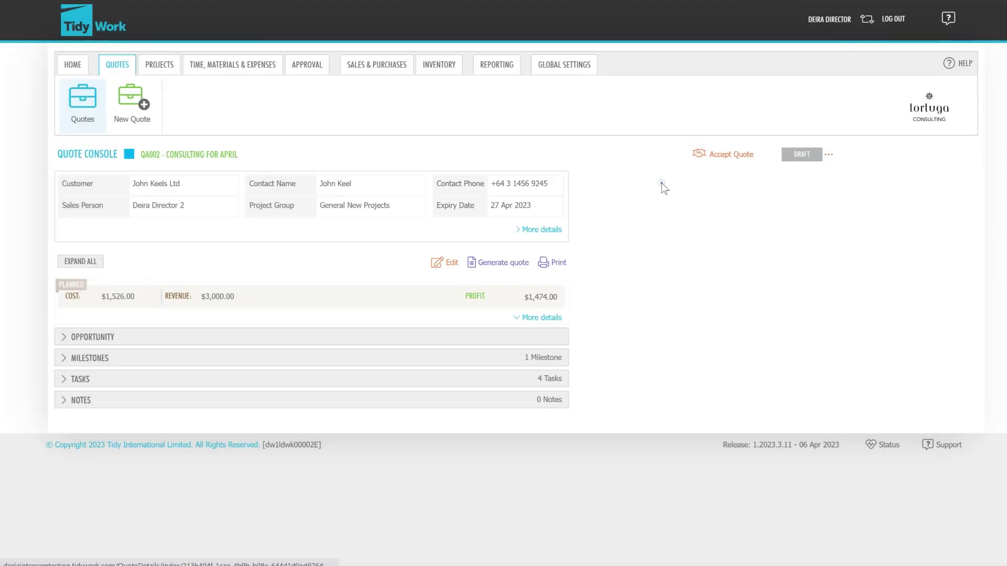
Add a document template named "Project Quote General" of type Project Quote, using the file QuoteTemplate.docx, and save it.
click(574, 66)
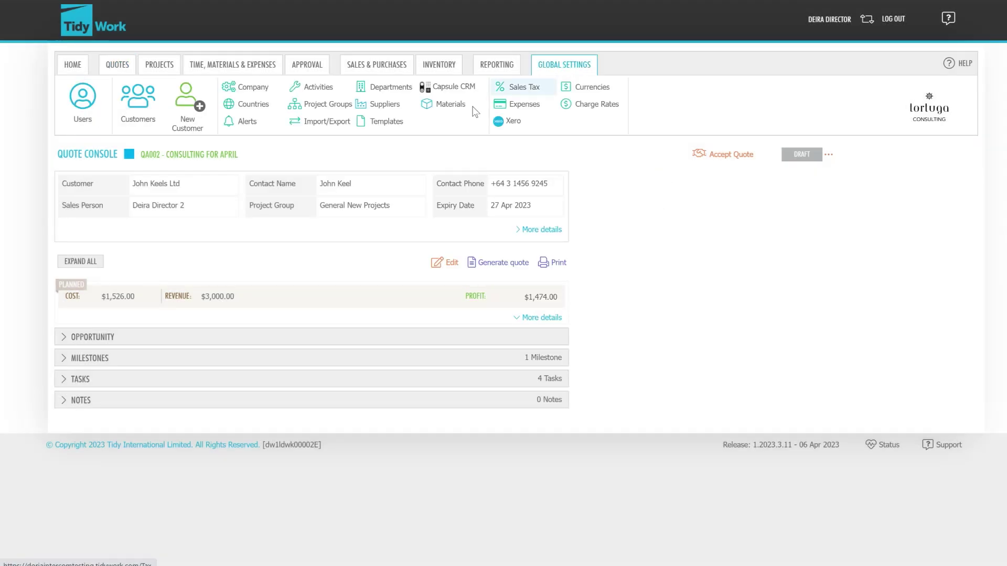
click(377, 125)
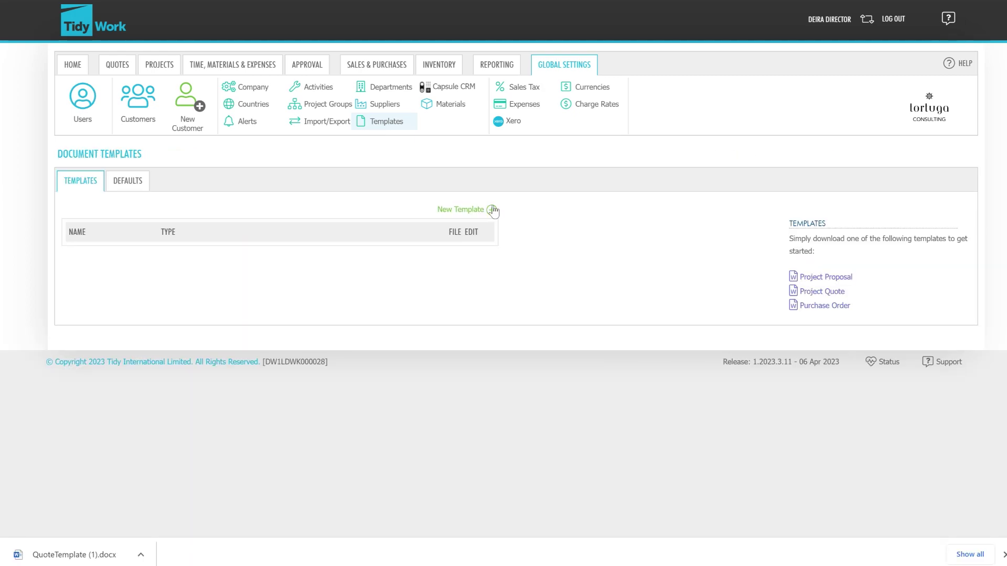
click(488, 211)
text(Projec)
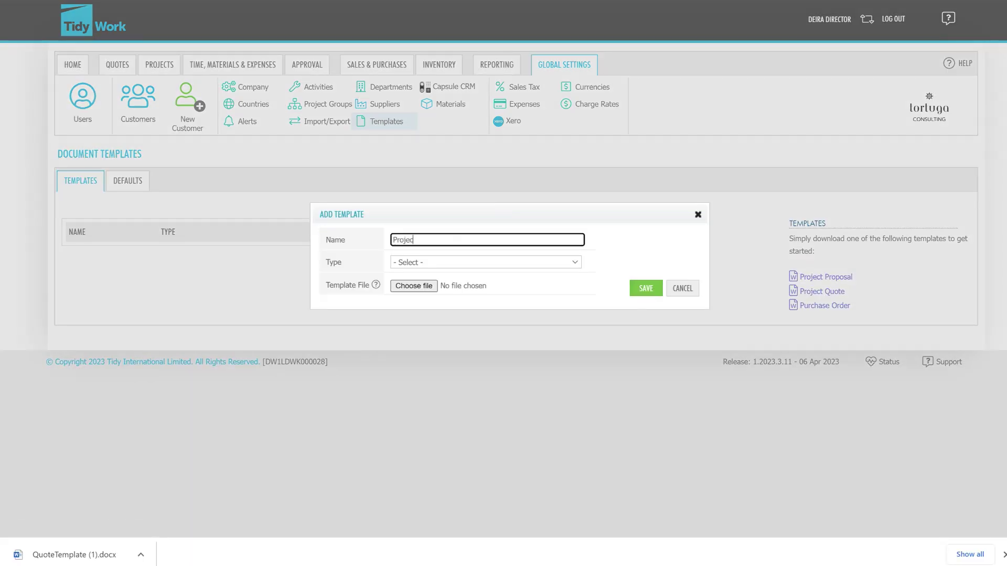
text(t Quote General)
click(483, 263)
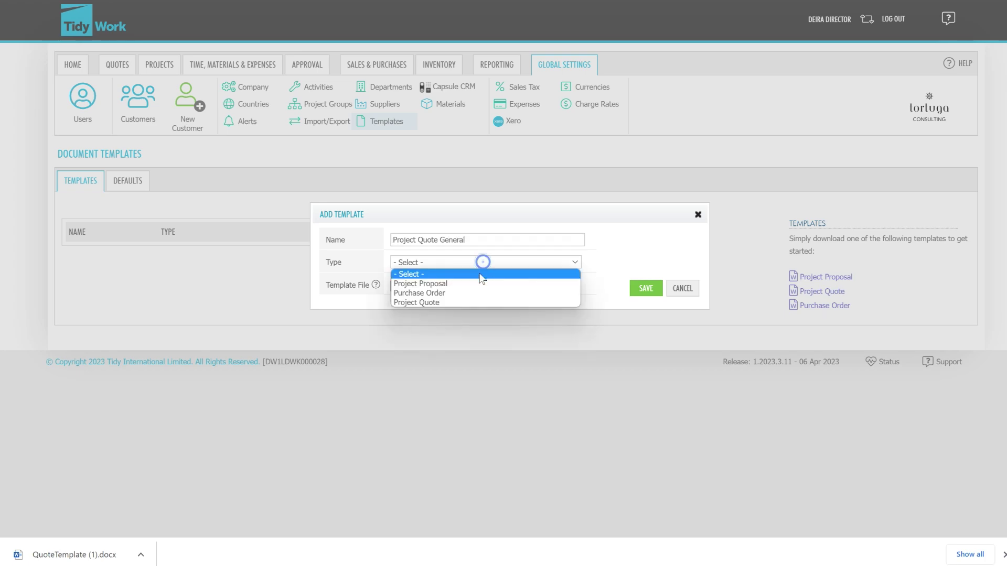
click(457, 301)
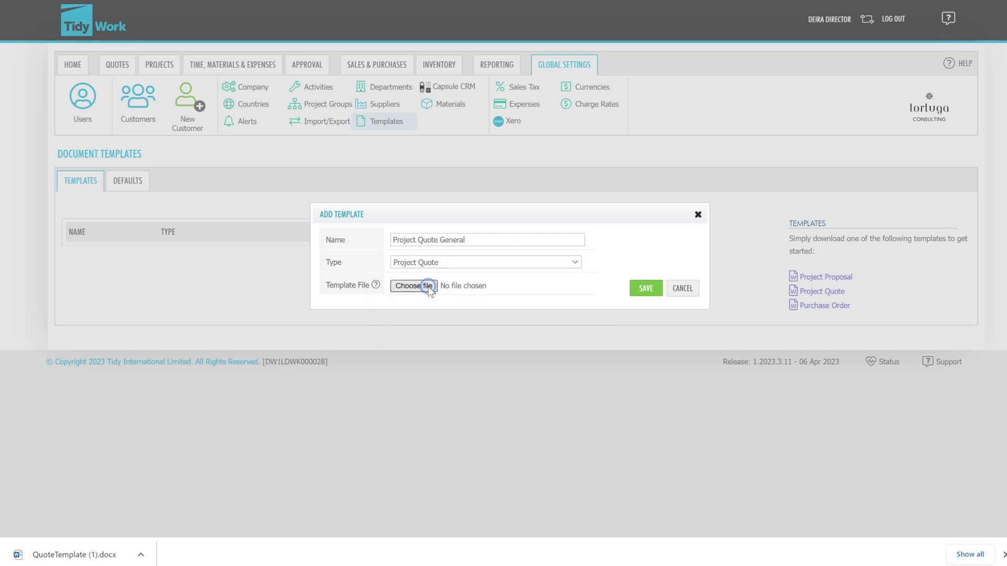
click(428, 287)
double_click(137, 328)
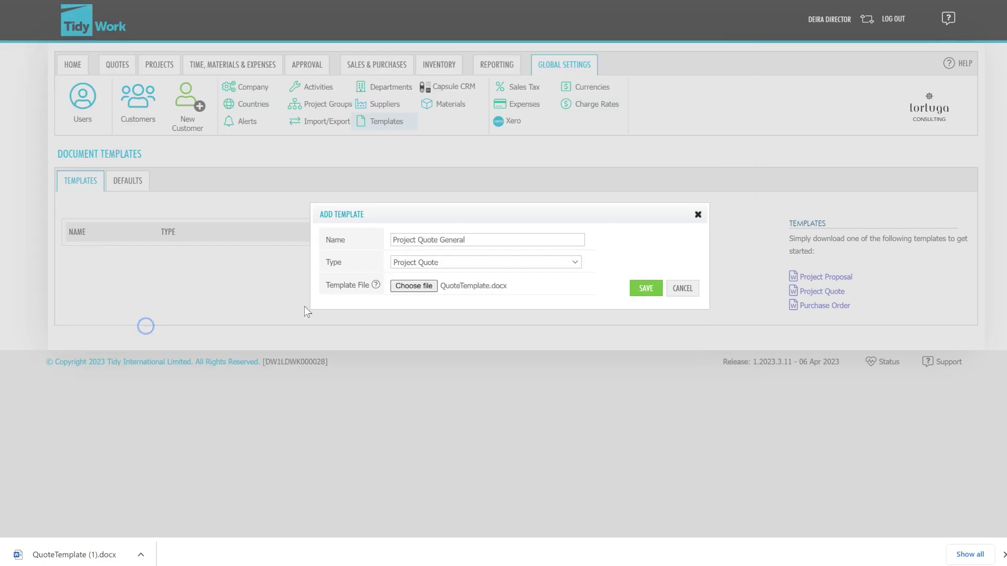
click(651, 292)
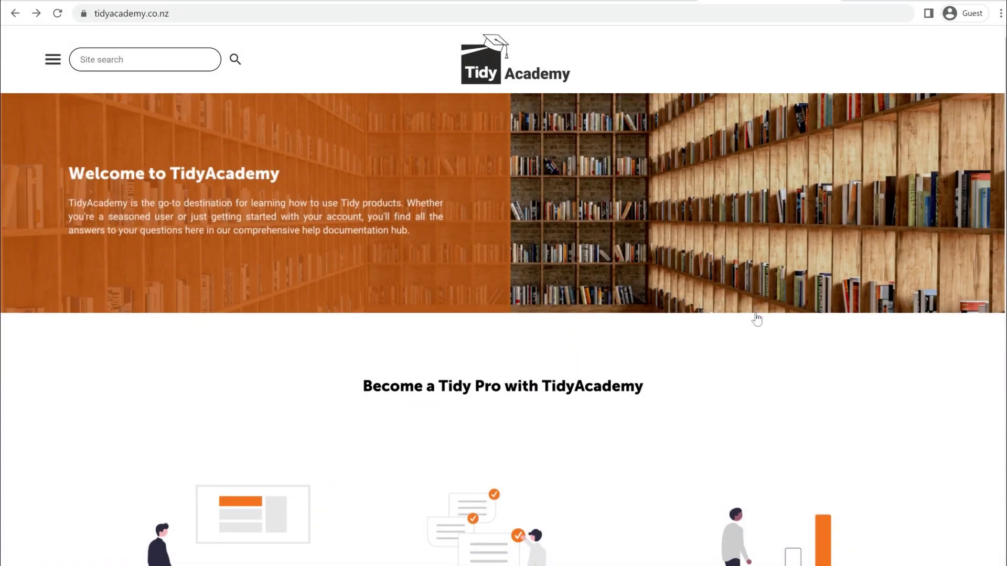
scroll(757, 320, down, 7)
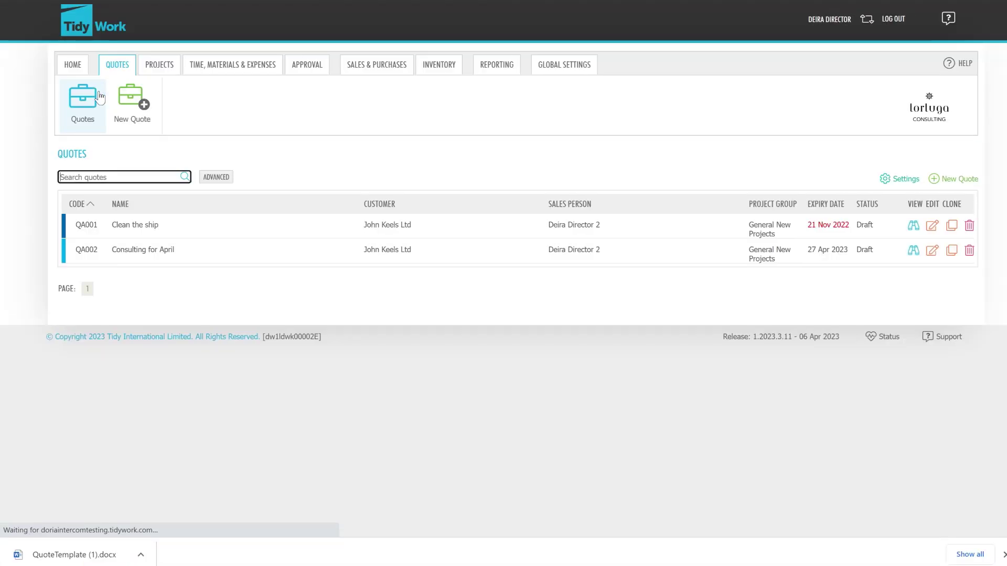
Open the Consulting for April quote and view the email draft for its Basic template, closing it without sending.
click(498, 250)
click(501, 263)
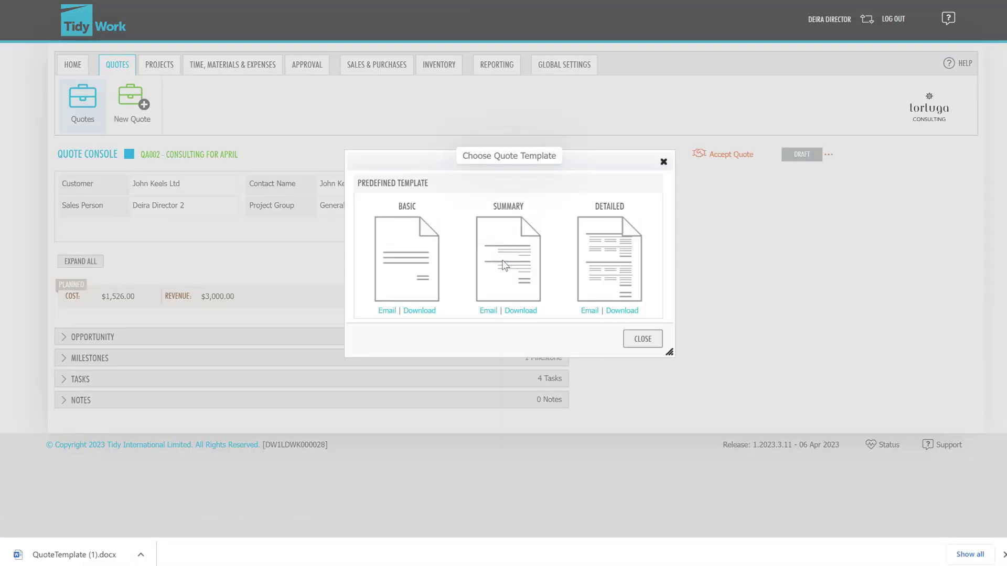
click(387, 313)
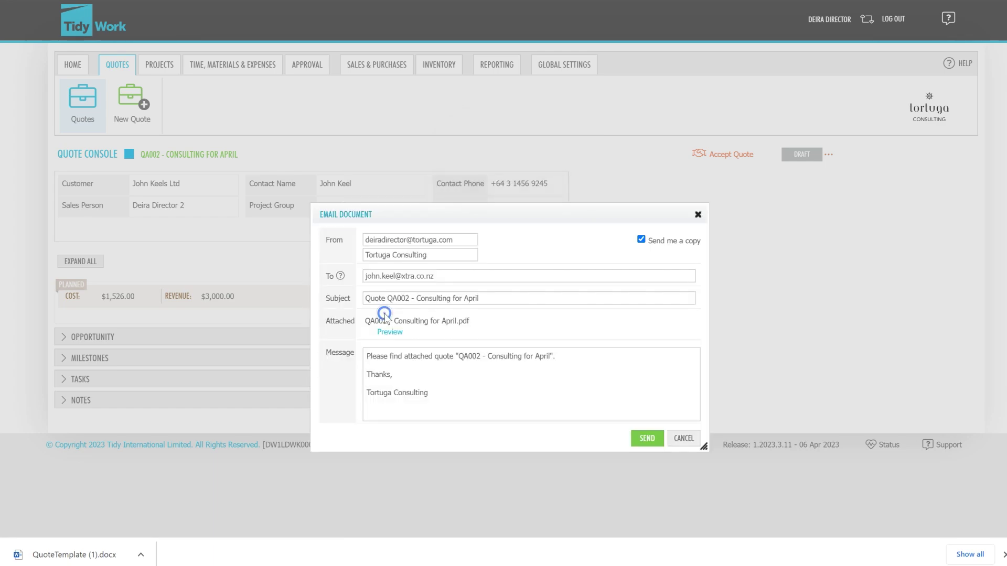
click(697, 216)
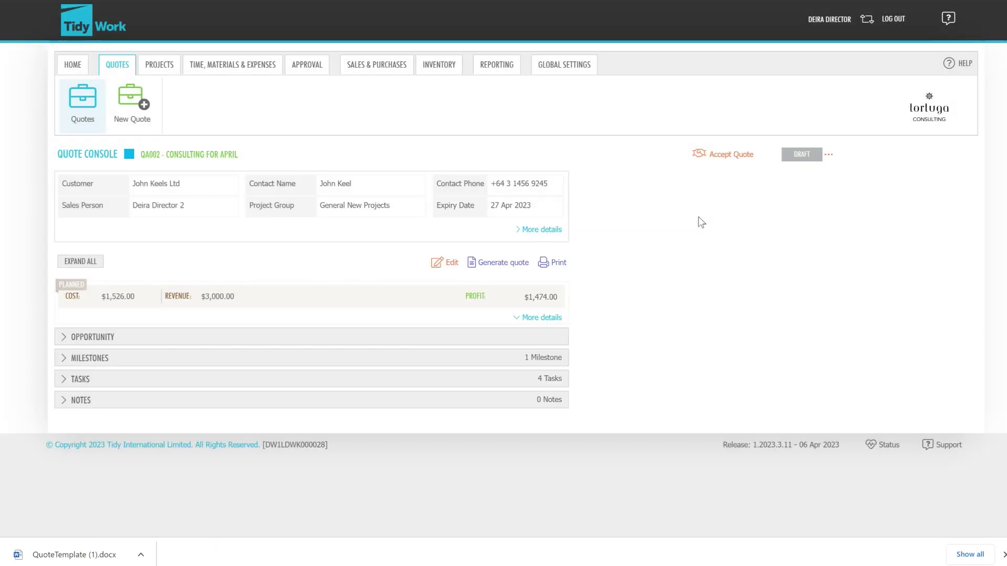
View the clone options for the Consulting for April quote from the quotes list, and close them without cloning.
click(97, 113)
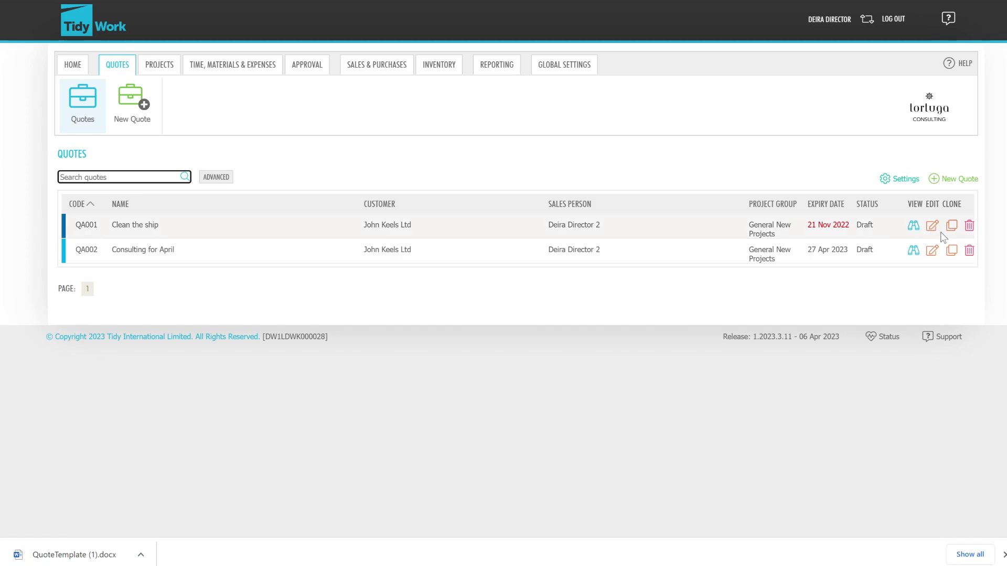
click(950, 253)
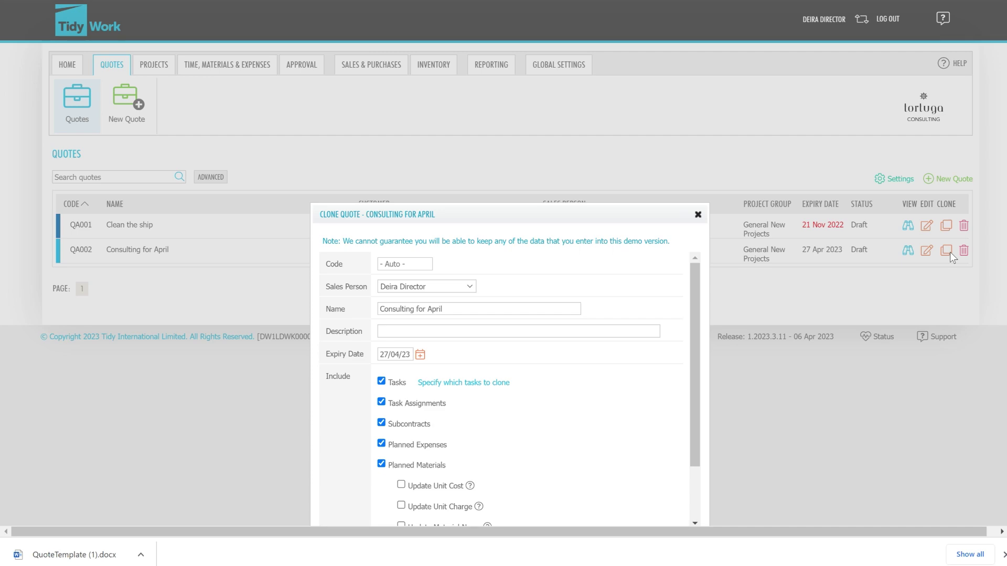
click(697, 215)
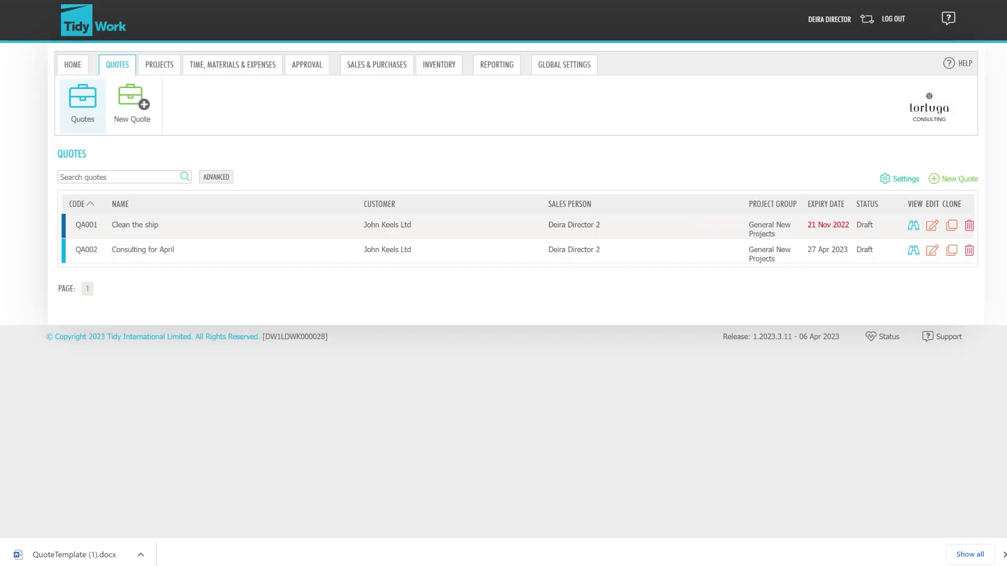
Accept the Consulting for April quote as a project with an estimated start date of 28/04/23.
click(913, 254)
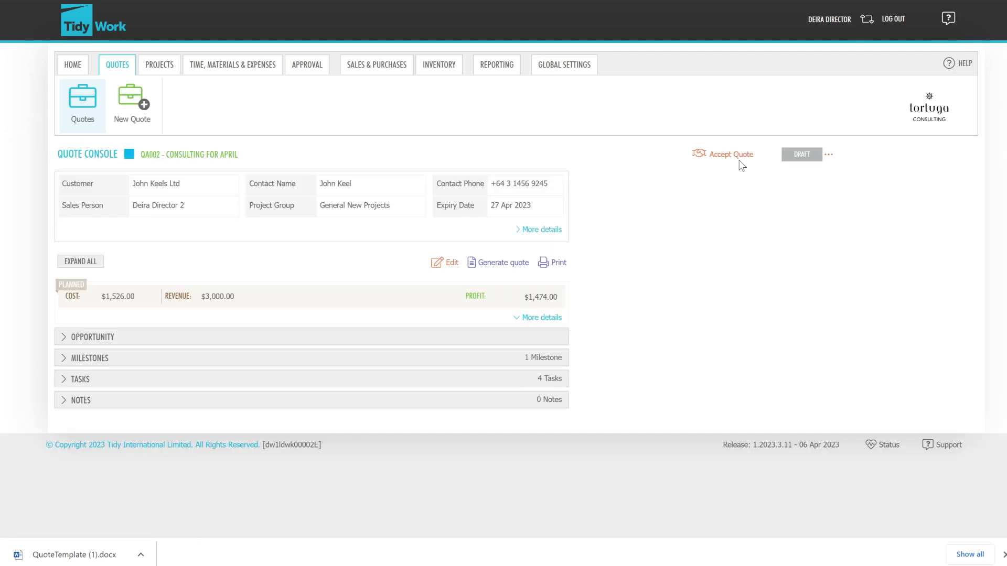
click(737, 154)
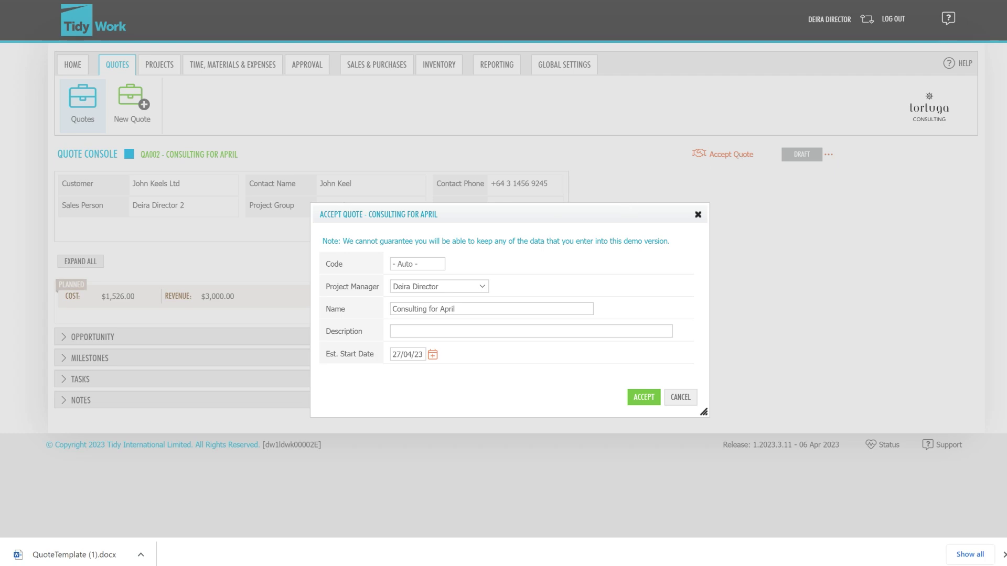
click(433, 355)
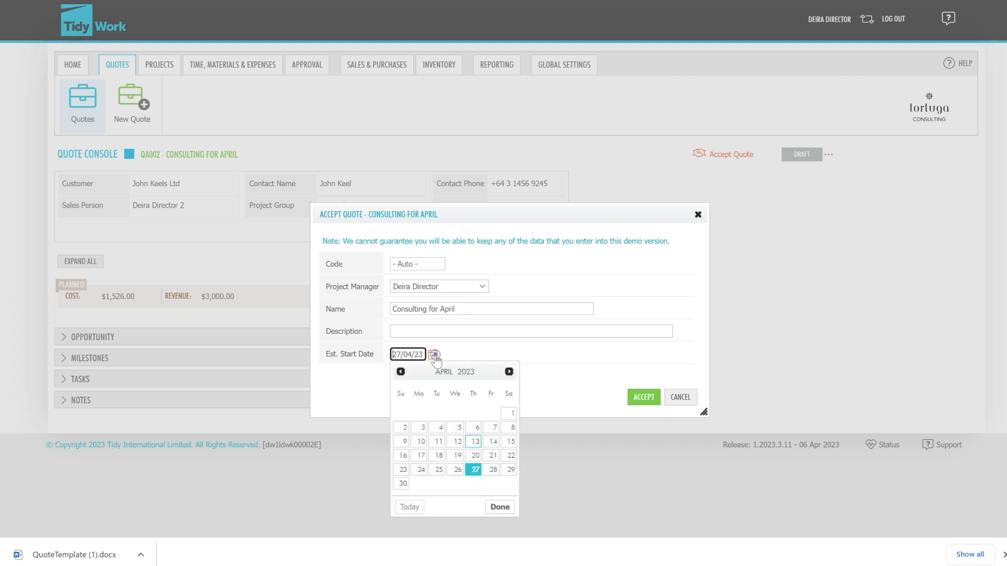
click(497, 476)
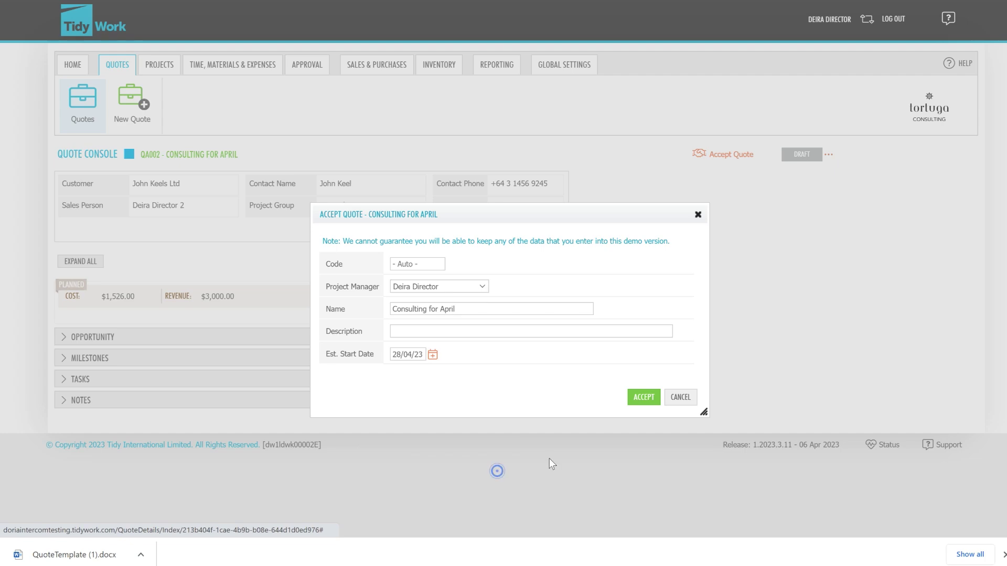
click(649, 400)
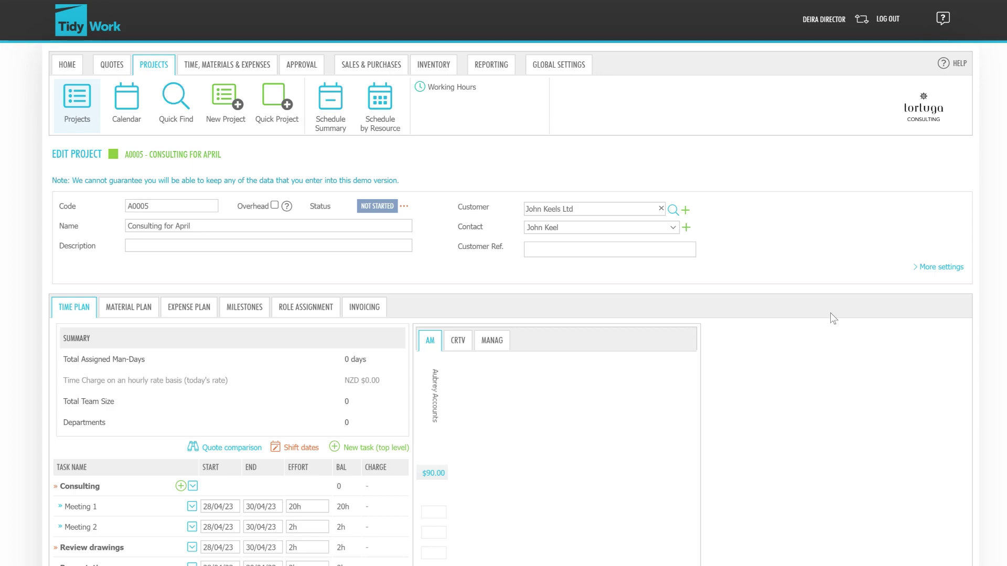
Allocate 5 hours of Meeting 1 to the last CRTV team member in the project's time plan.
scroll(591, 307, down, 2)
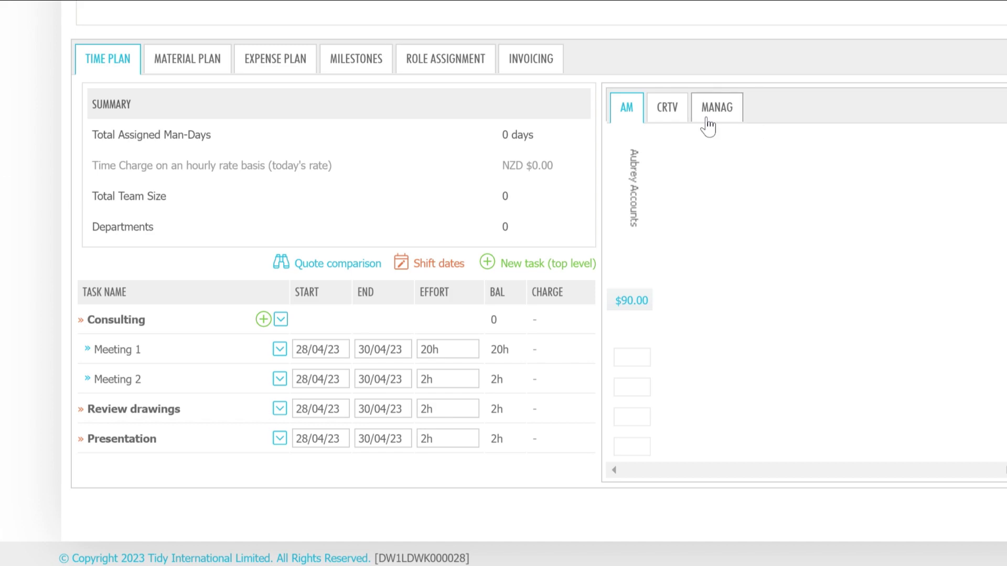
click(668, 119)
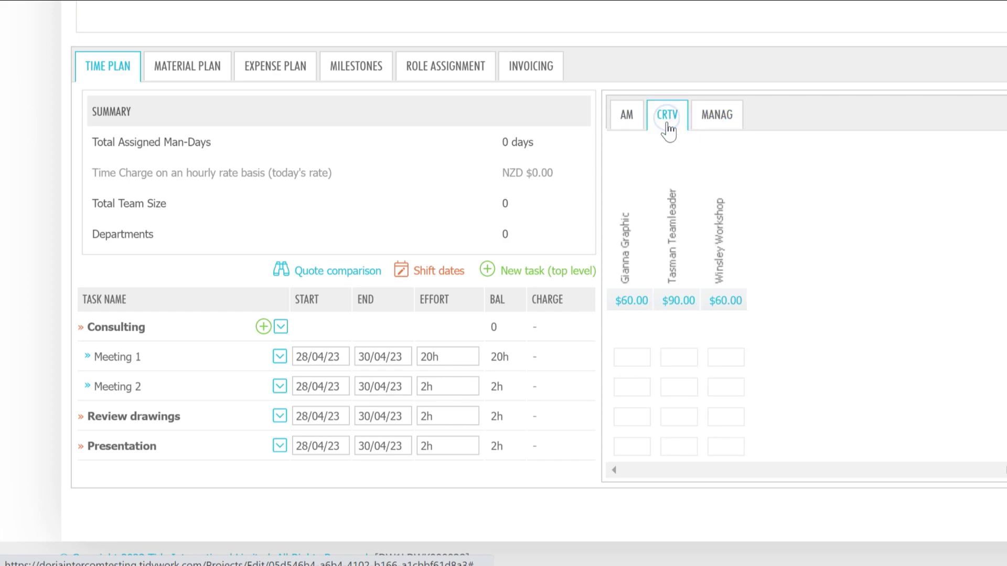
click(726, 358)
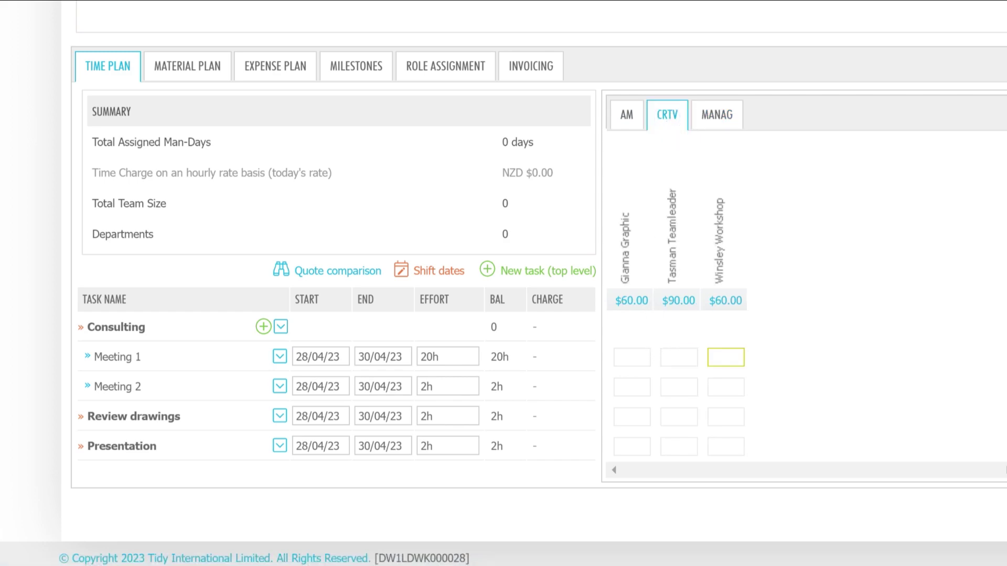
text(5)
click(835, 351)
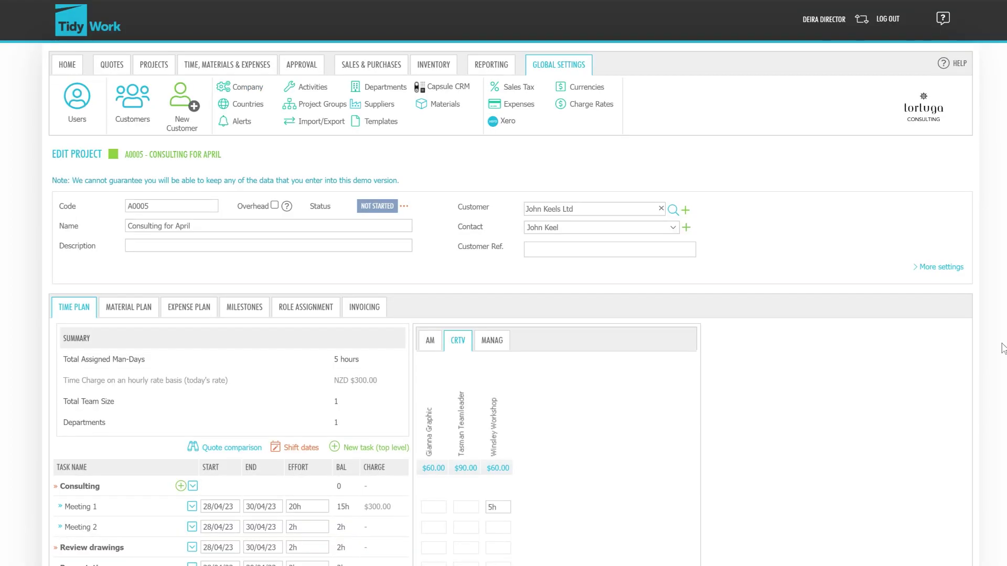
Open the Users list in a new browser tab and open the last listed Creative user's record for editing.
right_click(87, 113)
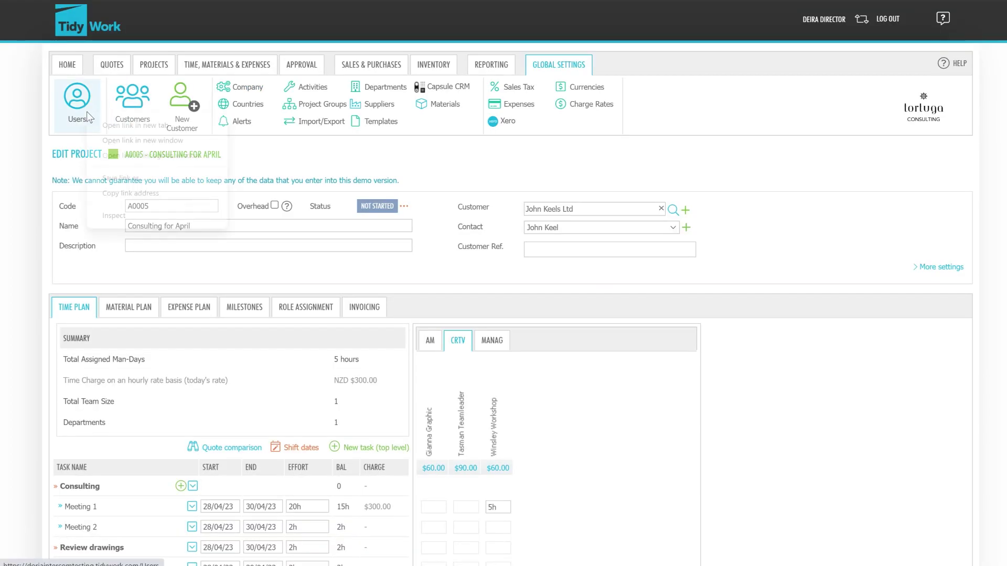
click(107, 127)
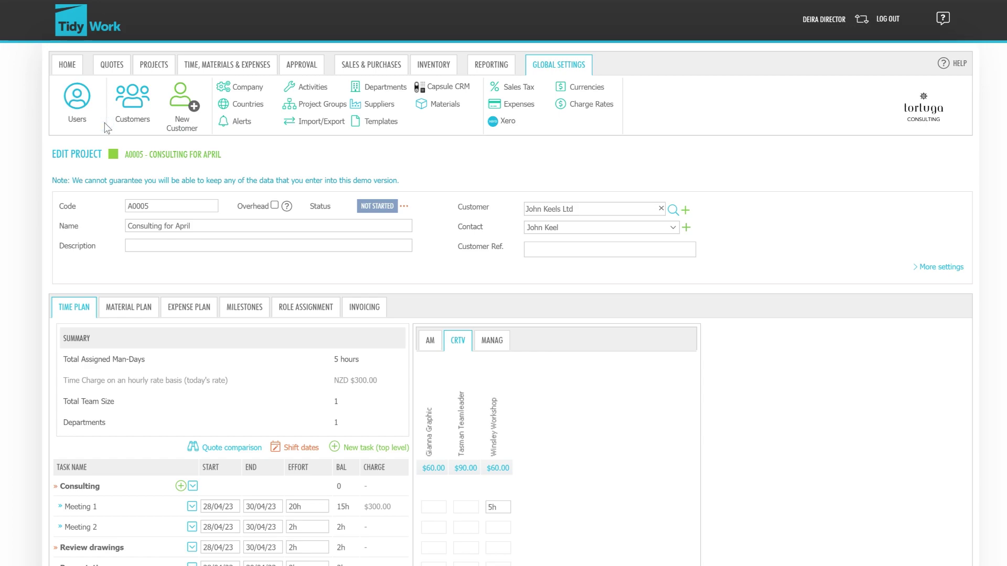
click(103, 121)
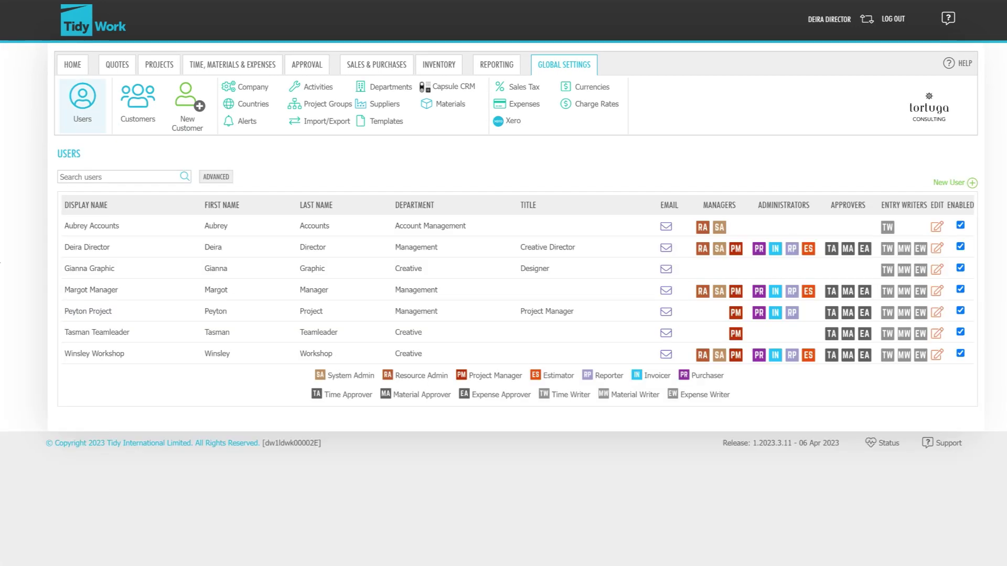
click(937, 358)
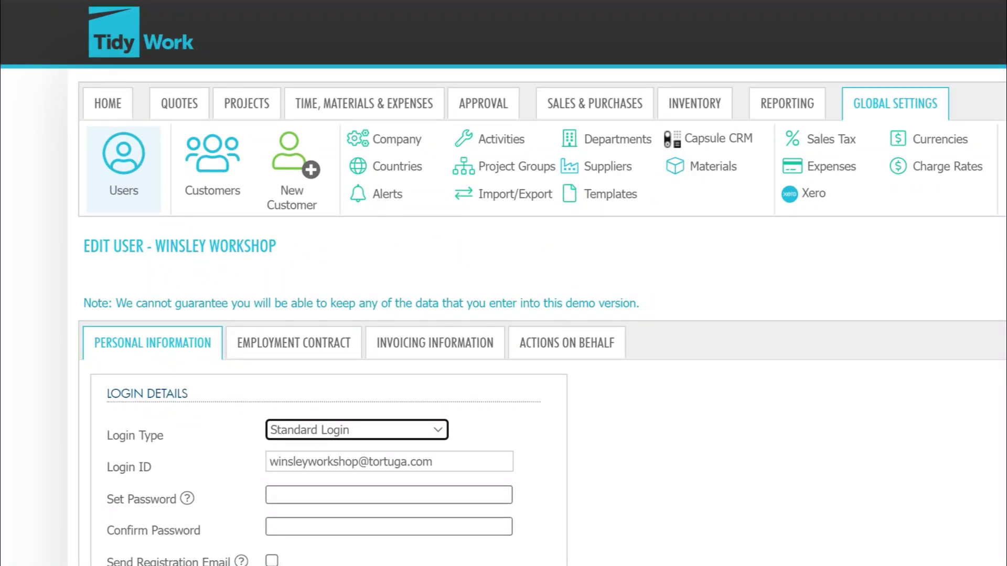
Enter and confirm the account password in the user's login details, keeping the Standard Login type.
key(Tab)
key(Tab)
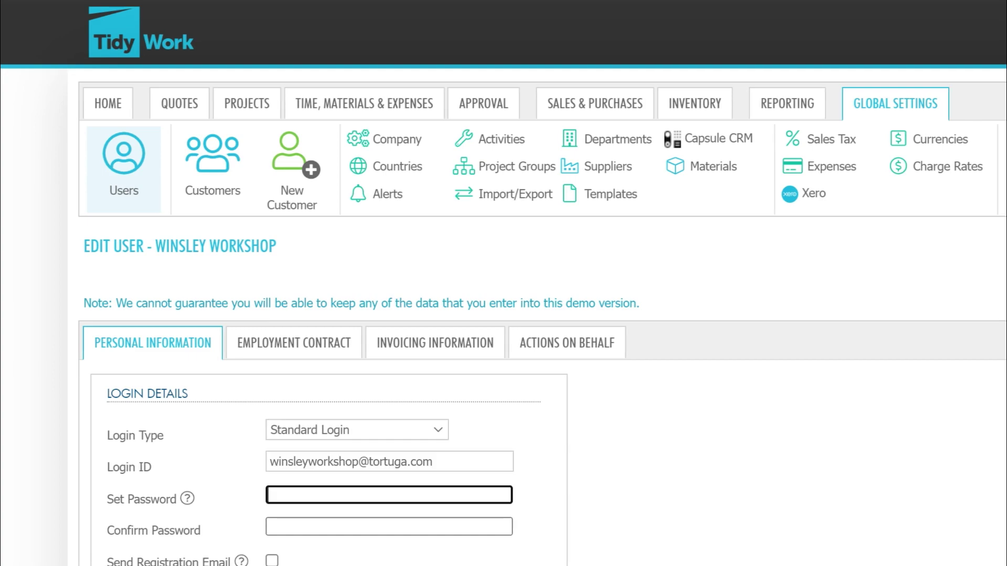
text(*******)
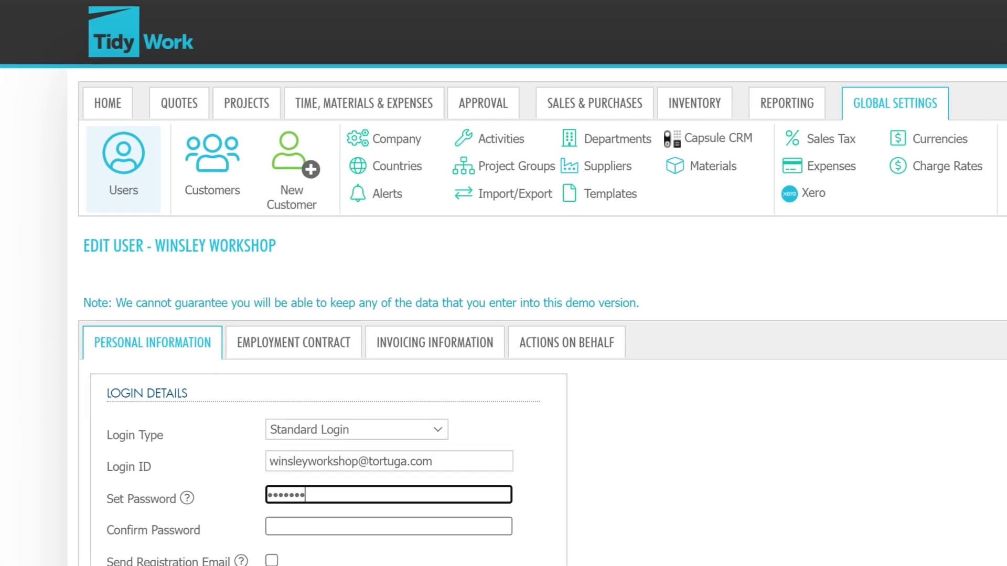
key(Tab)
text(*******)
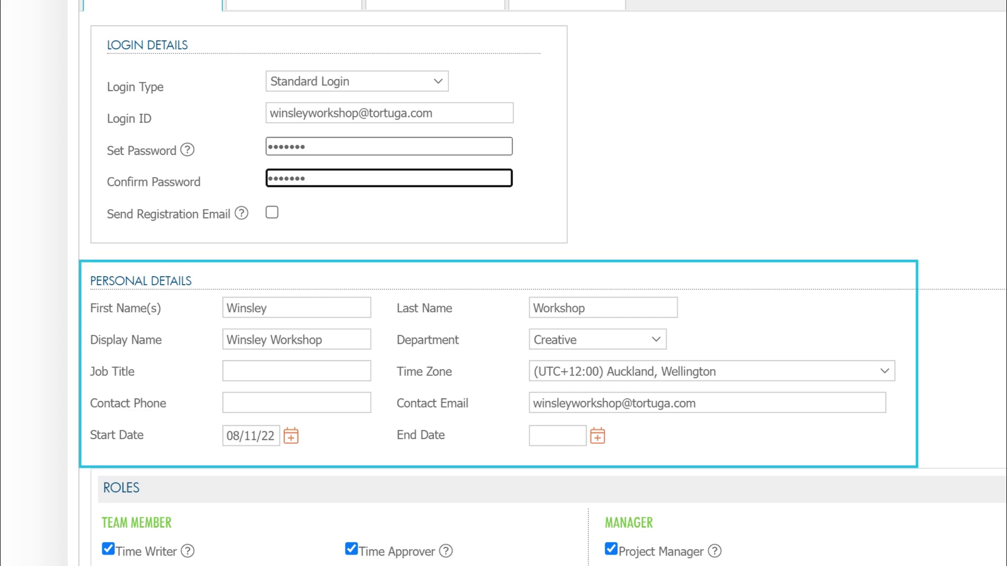
key(Tab)
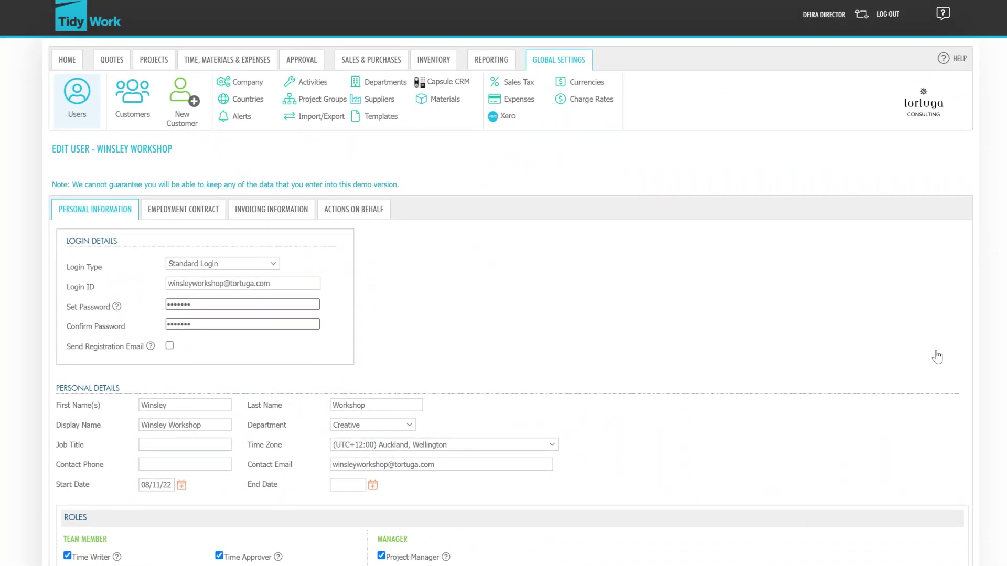
Examine the user's personal details, team member and manager roles, role options, and employment contract.
scroll(937, 356, down, 9)
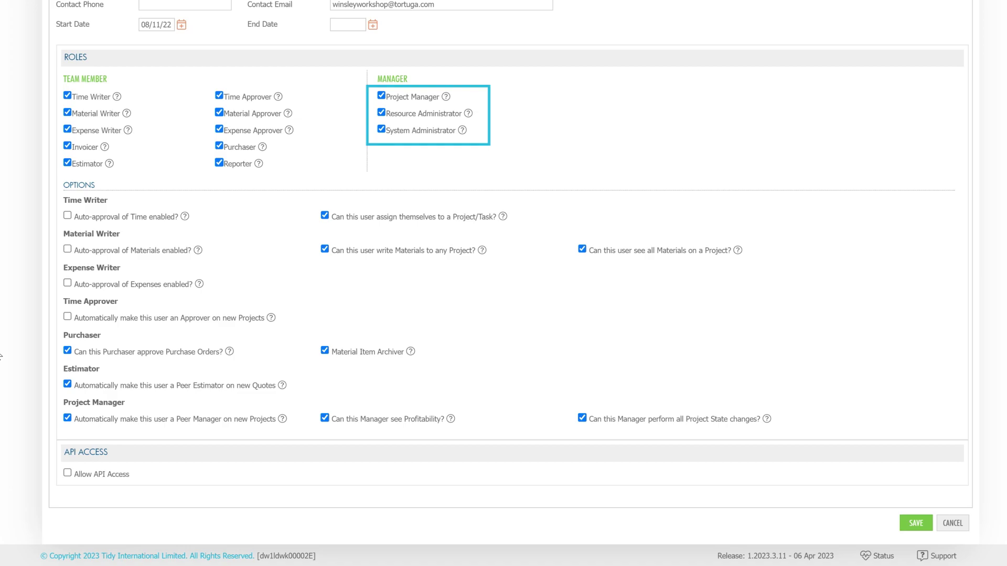
scroll(1, 357, up, 5)
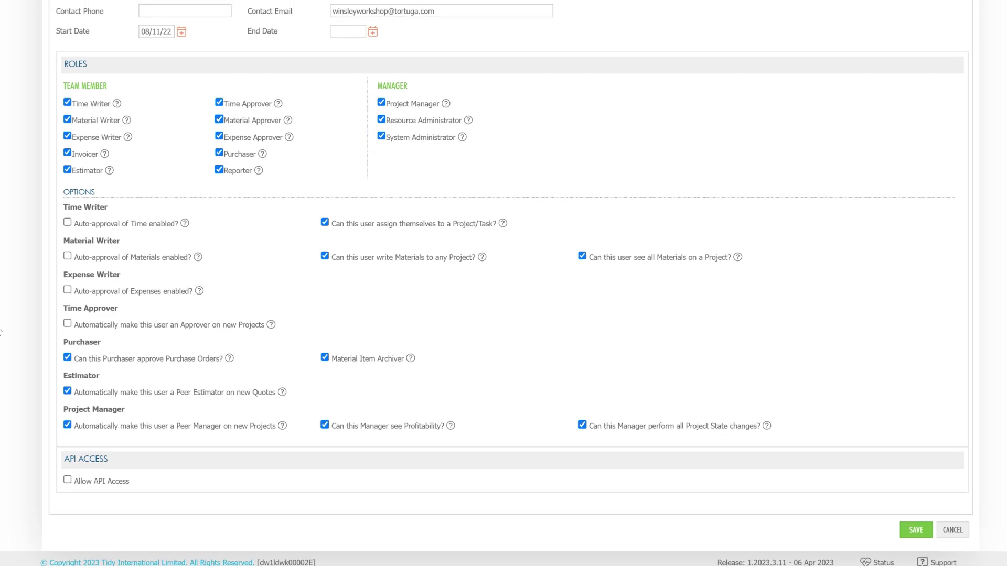
scroll(503, 283, up, 2)
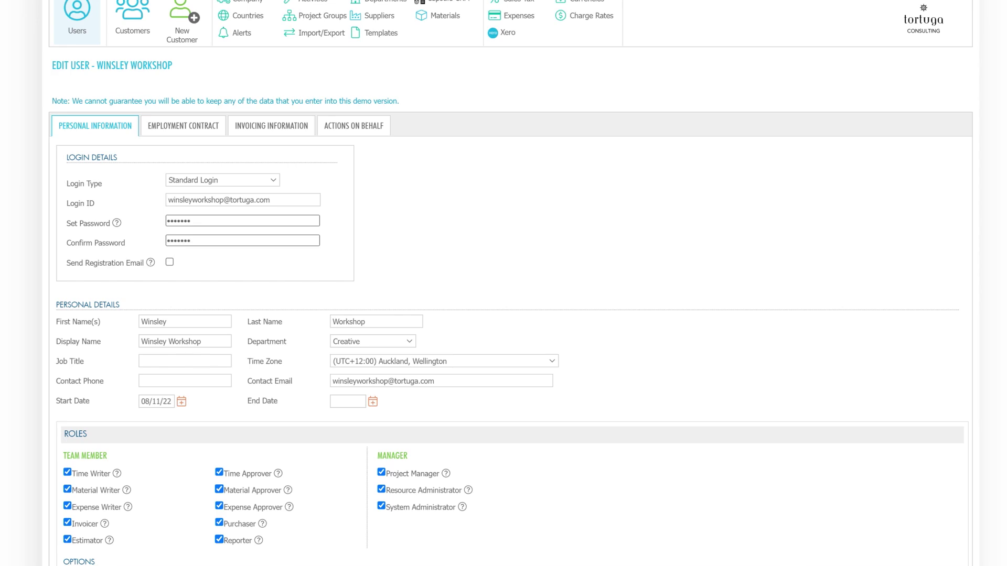
scroll(0, 162, up, 1)
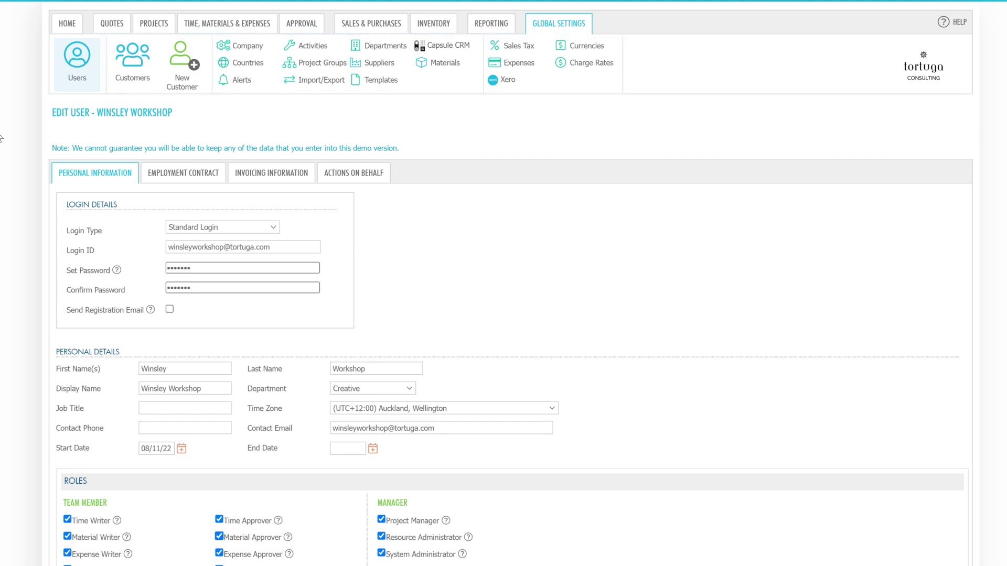
scroll(0, 137, down, 5)
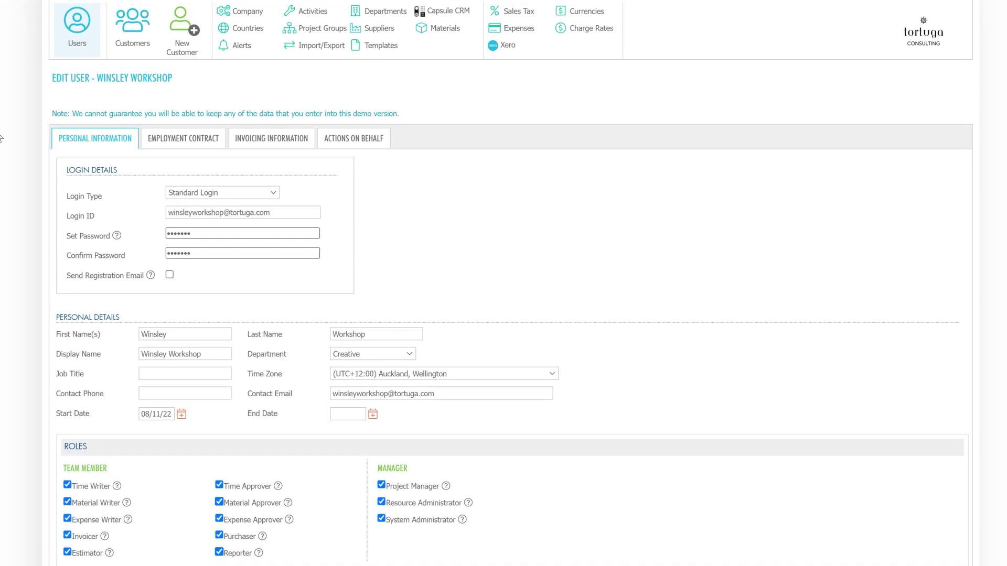
scroll(0, 138, down, 2)
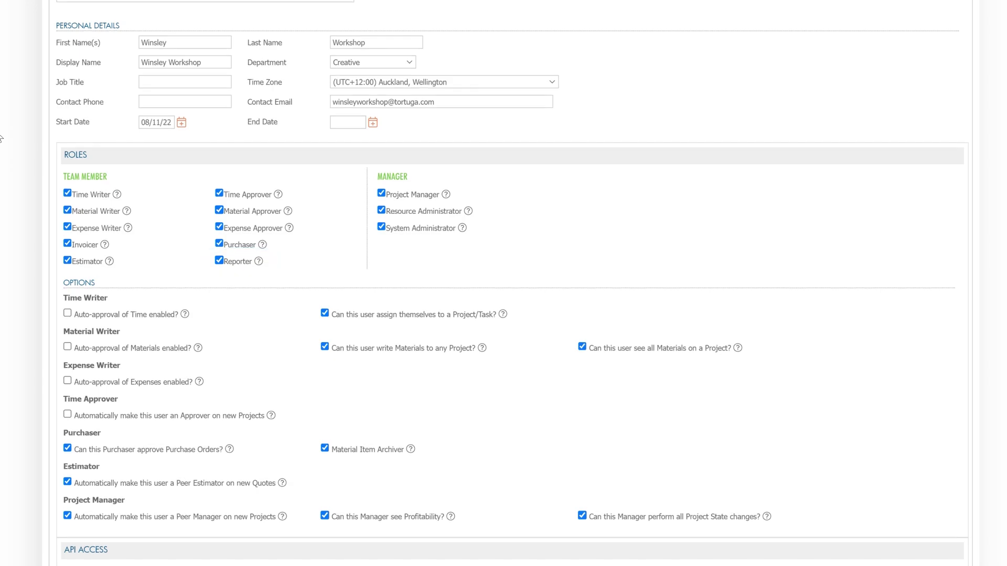
scroll(0, 138, down, 2)
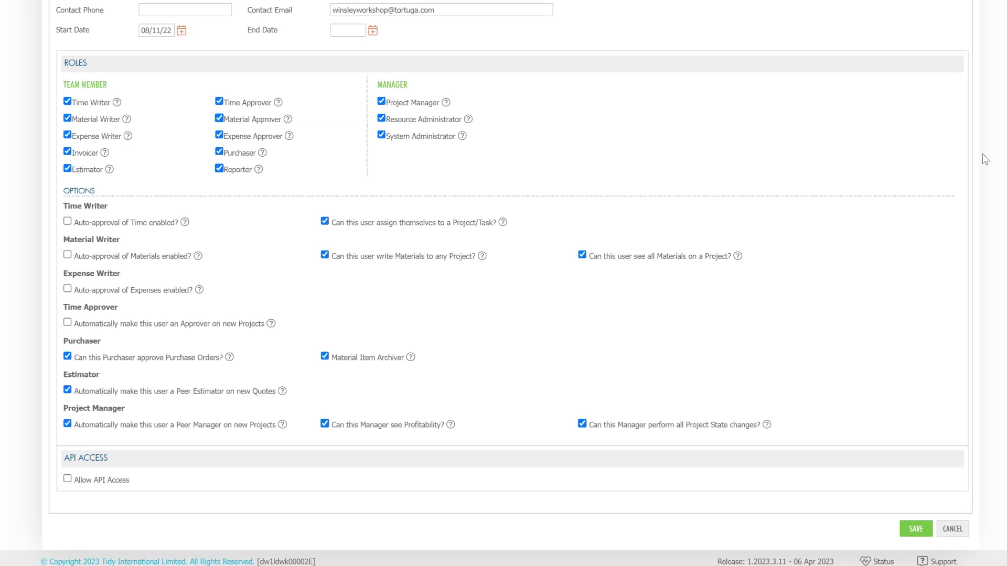
scroll(984, 157, up, 9)
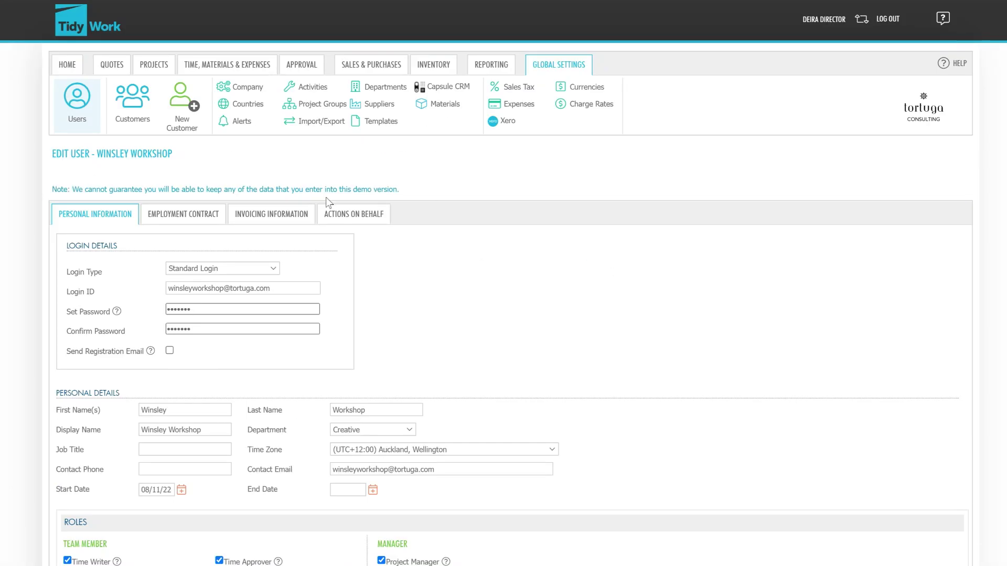
click(193, 215)
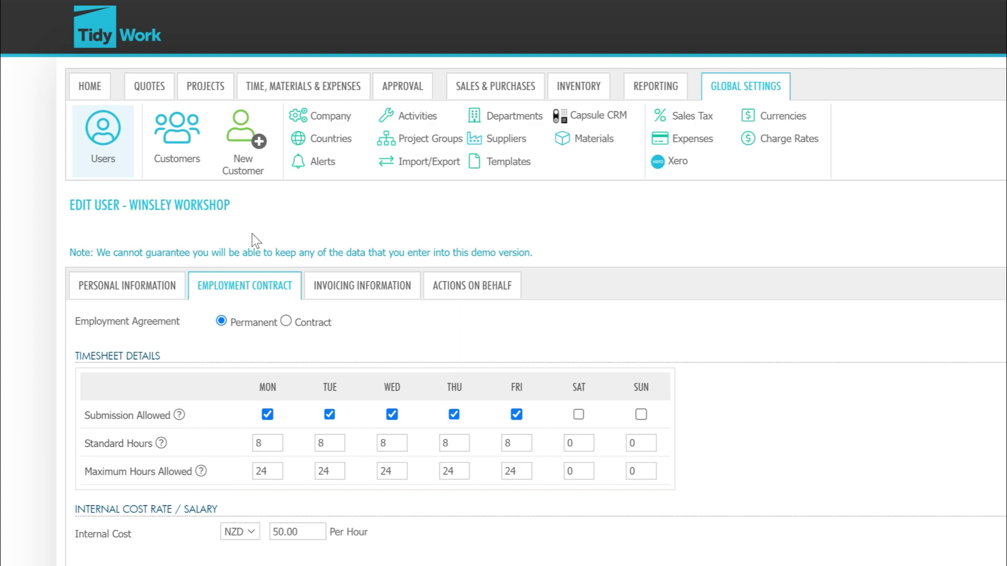
Set the user-specific external charge rate's code to WIN and its name to the user's first name followed by Saturday.
click(338, 281)
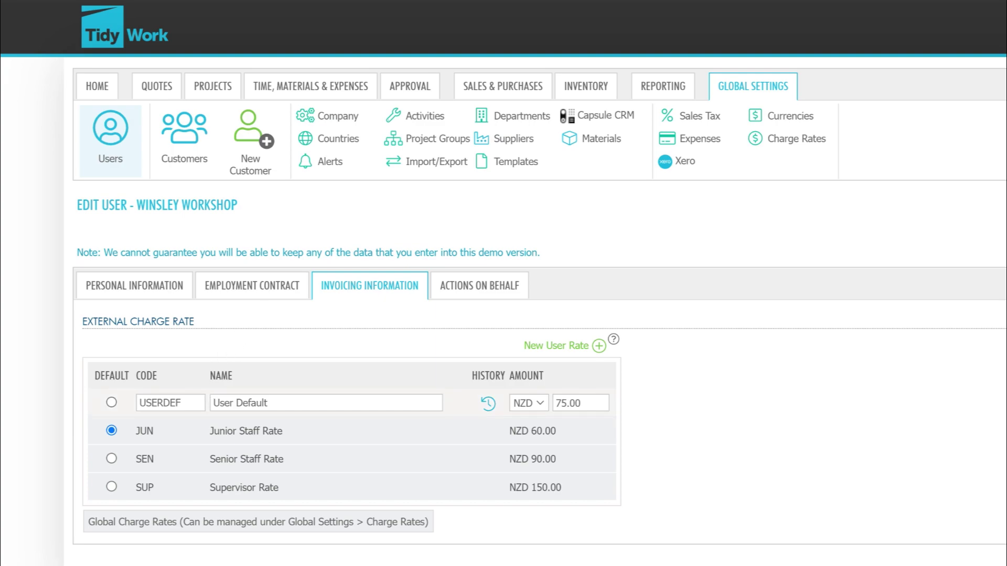
double_click(189, 402)
text(WIN)
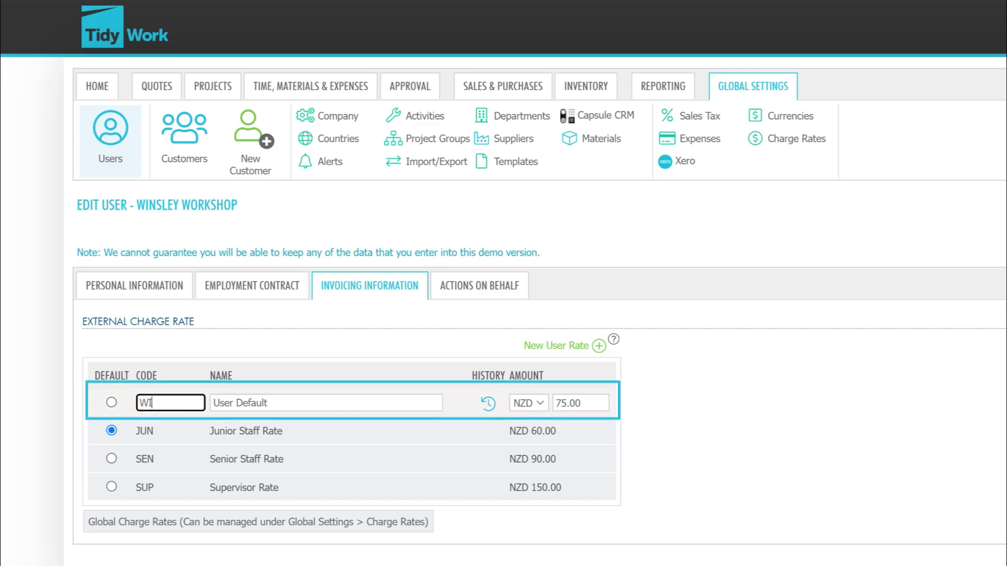
key(Tab)
text(Winsley )
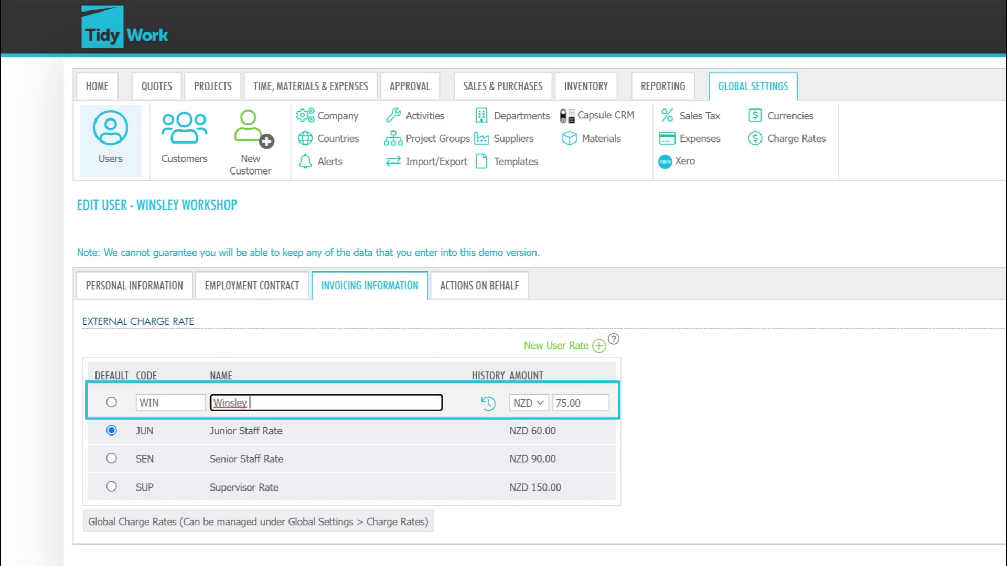
text(Saturday)
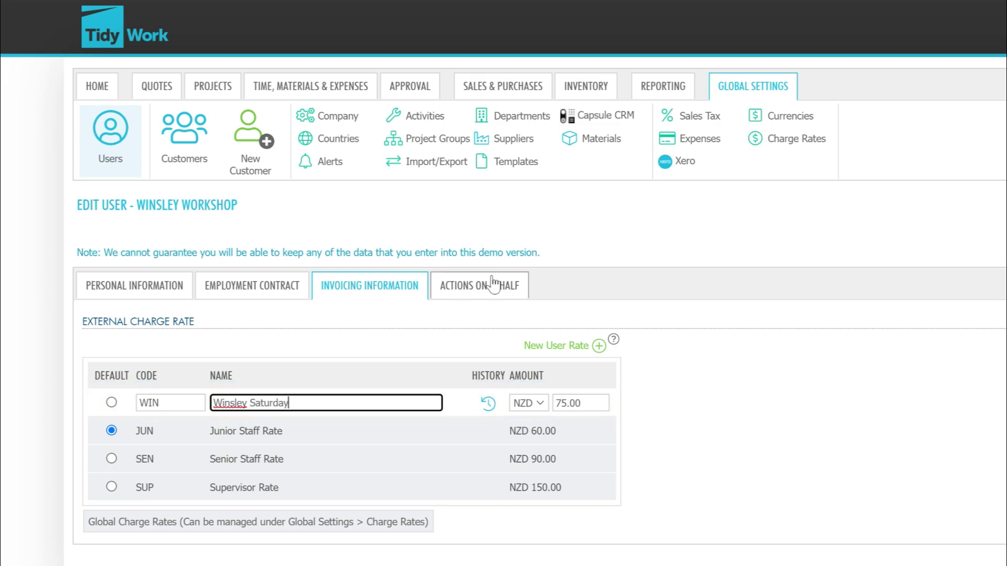
Allow the user to act on behalf of the first, third, fourth, and fifth people listed.
click(477, 286)
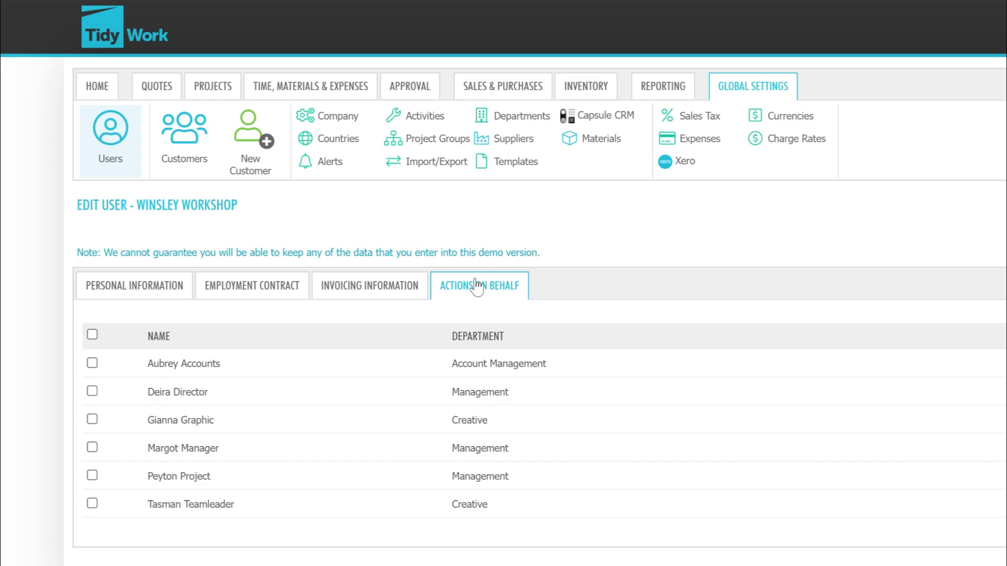
click(92, 364)
click(92, 419)
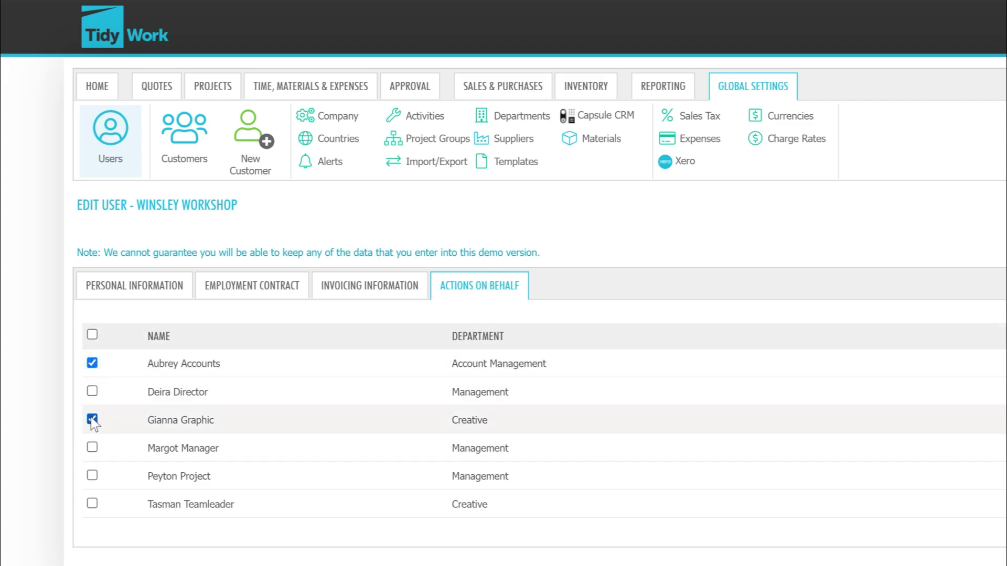
click(92, 448)
click(92, 475)
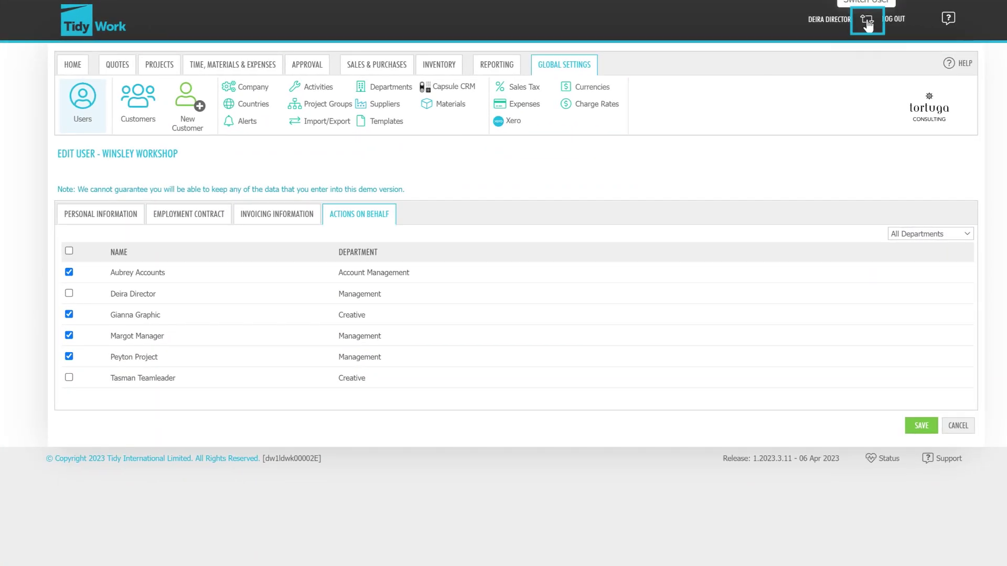
Switch to acting on behalf of the Creative user listed second, and return to the original account.
click(867, 24)
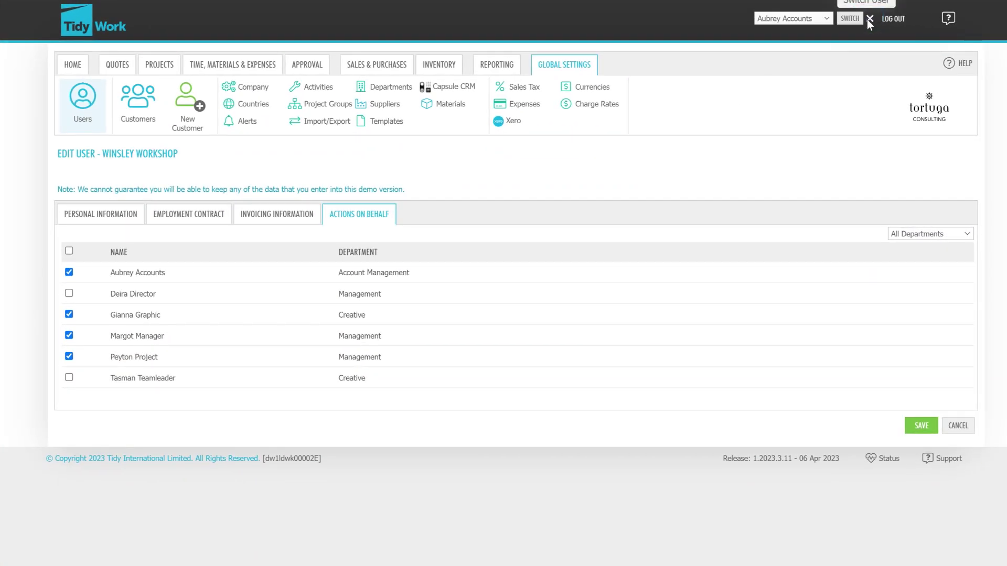
click(815, 20)
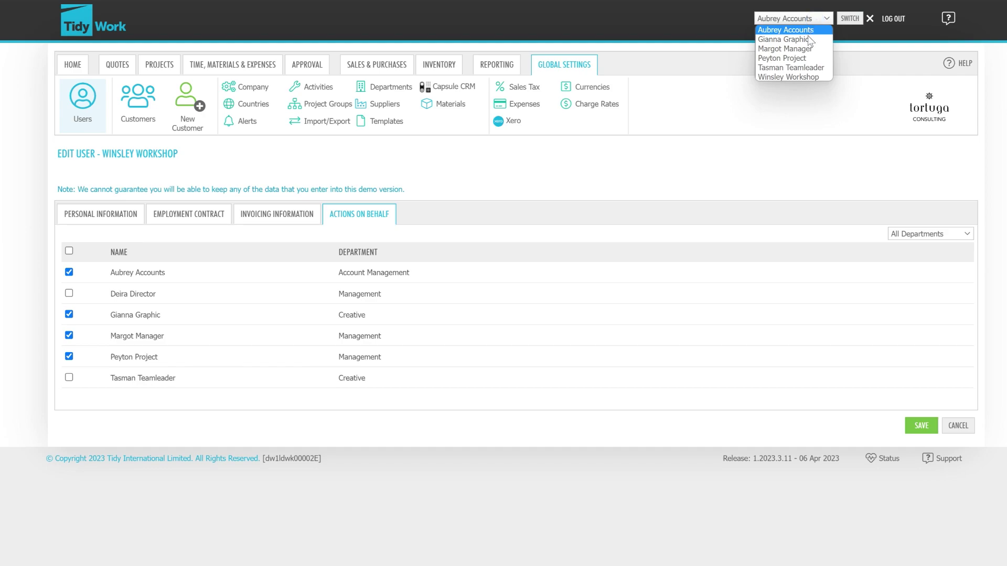
click(810, 39)
click(849, 21)
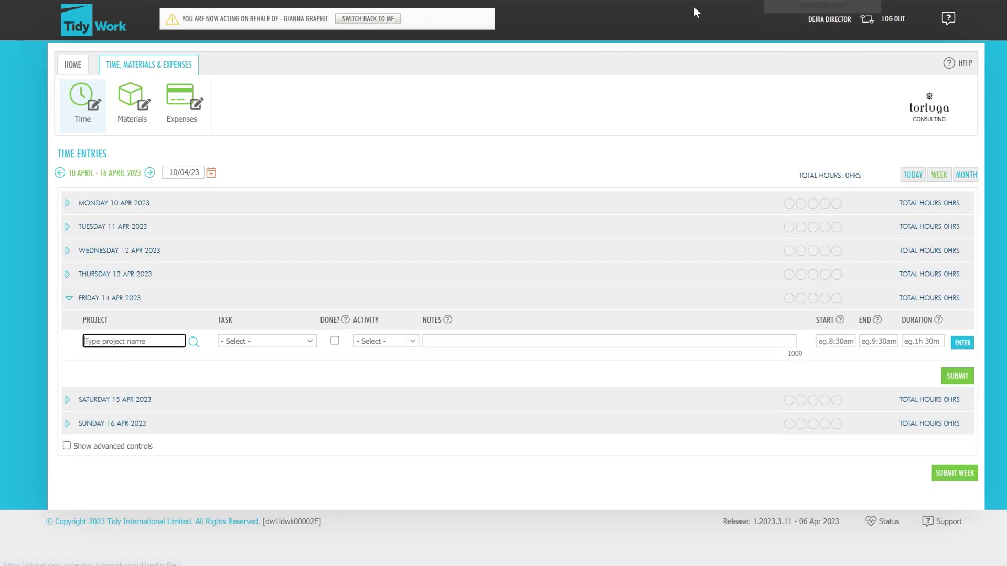
click(385, 21)
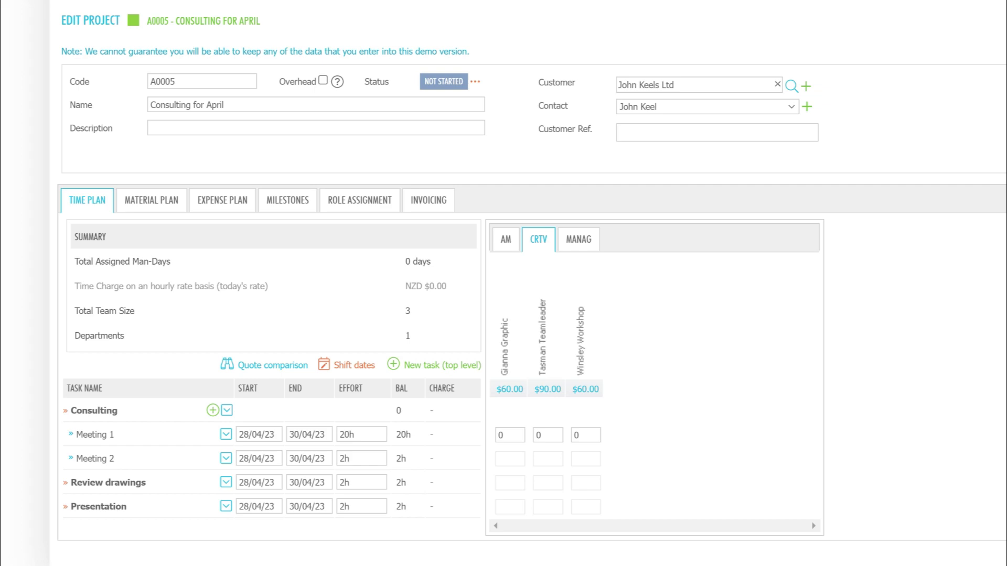
Override the last CRTV team member's charge rate for Meeting 1 with WIN - $75.00 in the Consulting for April project.
click(596, 389)
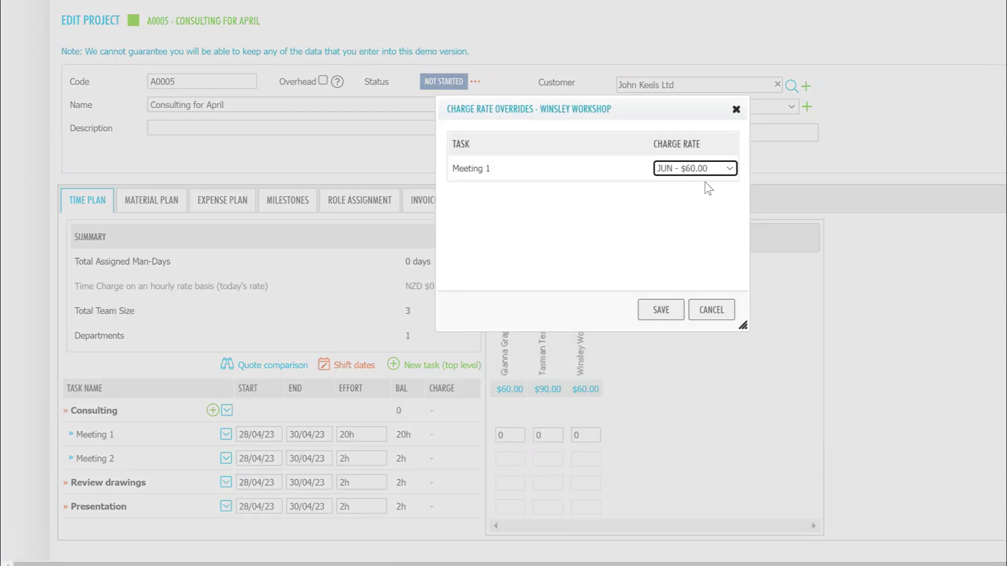
click(718, 169)
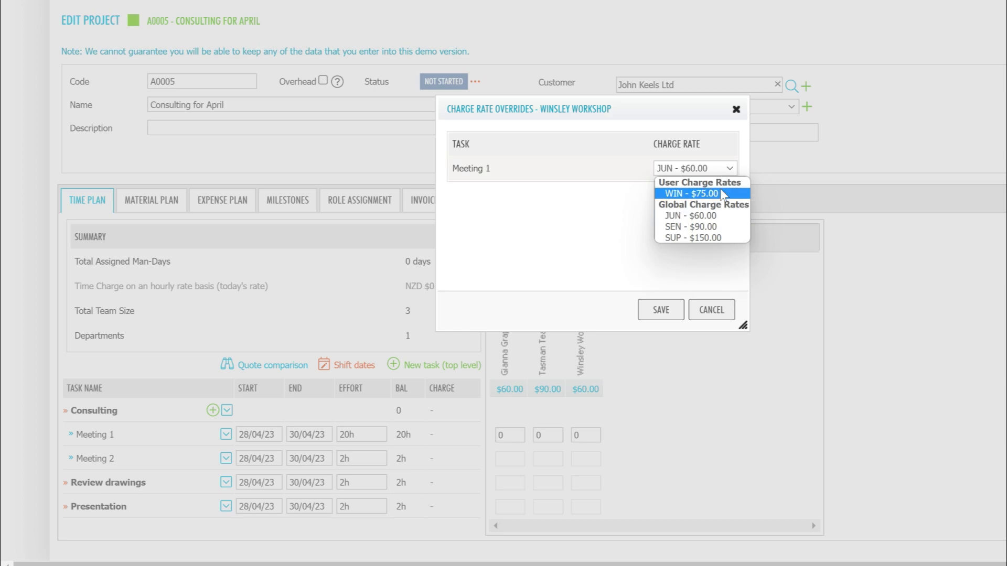
click(721, 194)
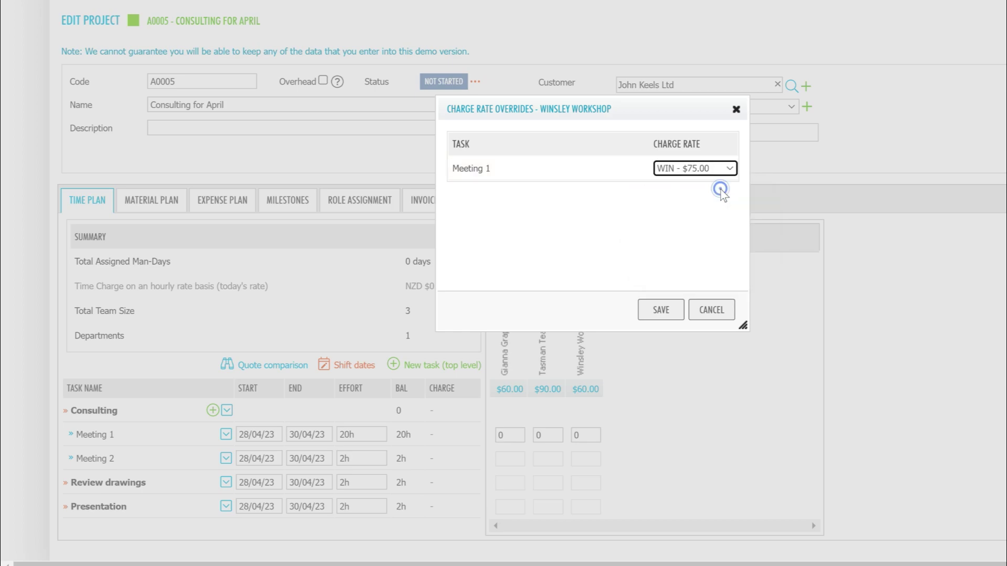
click(672, 316)
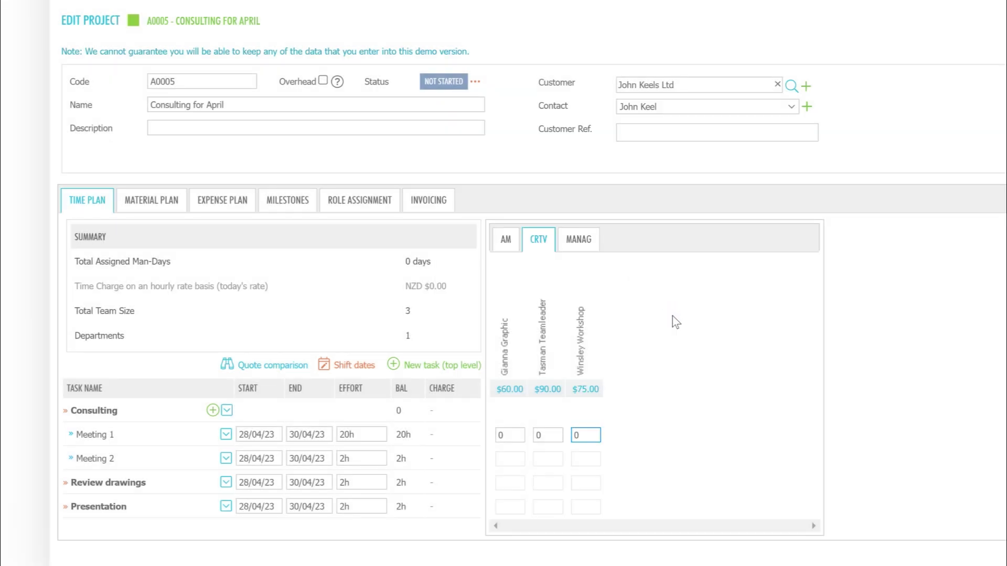
Allocate Meeting 1 hours in the time plan: 5 to the last CRTV team member and 15 to the middle one.
double_click(593, 436)
text(5)
double_click(539, 436)
text(15)
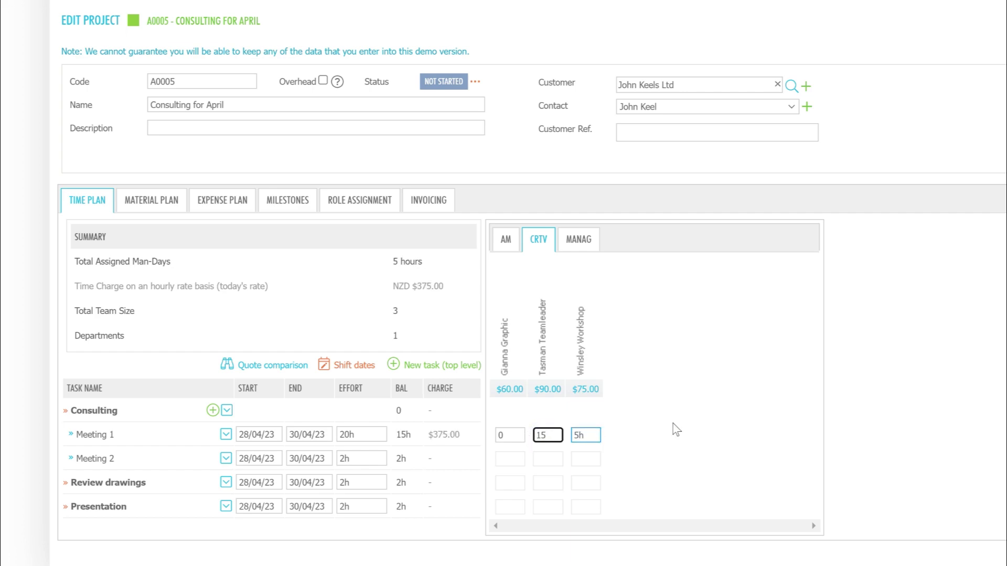
click(673, 422)
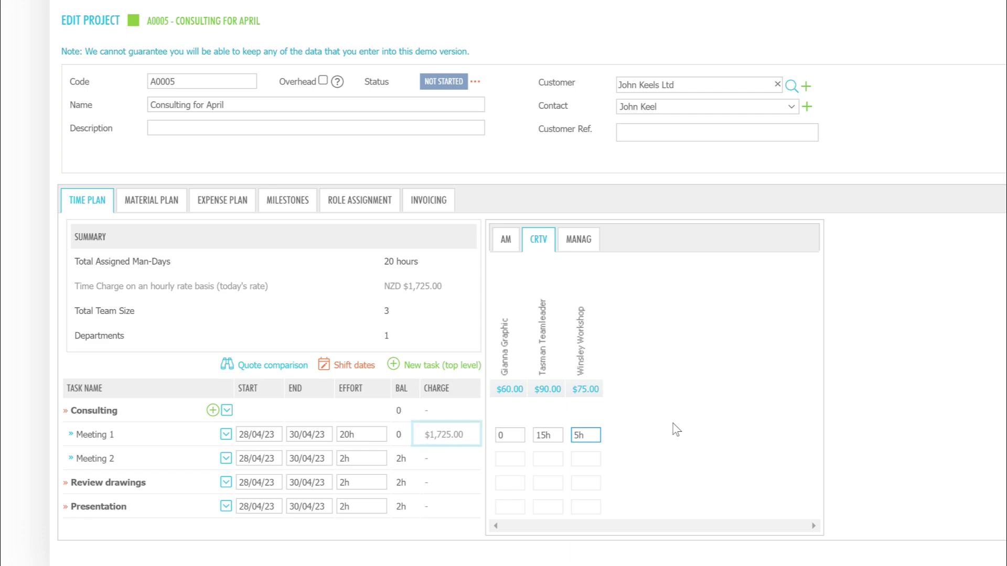
Open the quote comparison to check the project's assigned hours against the quoted hours.
click(283, 370)
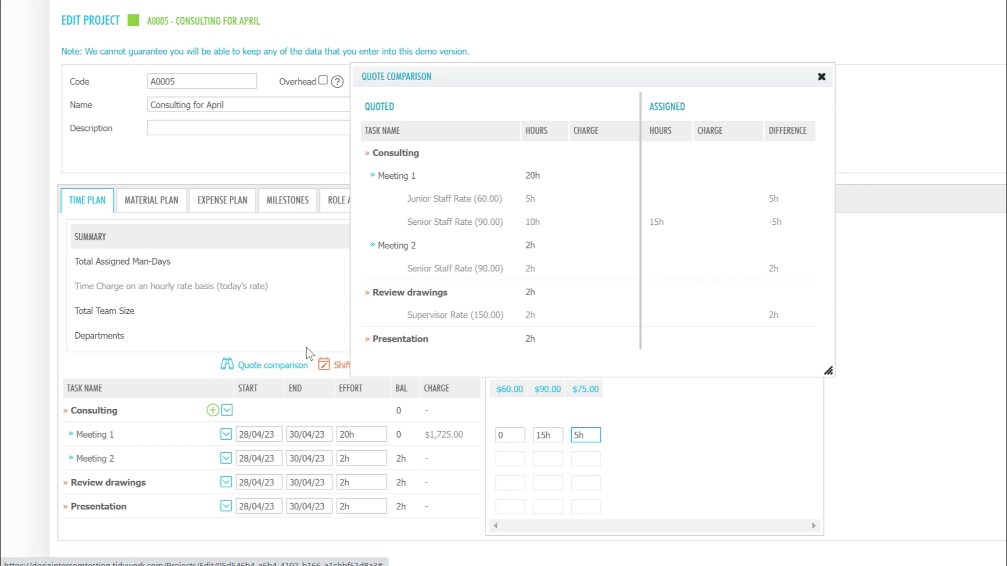
Close the quote comparison and reset the Meeting 1 hours of the middle and last CRTV team members to 0.
click(821, 77)
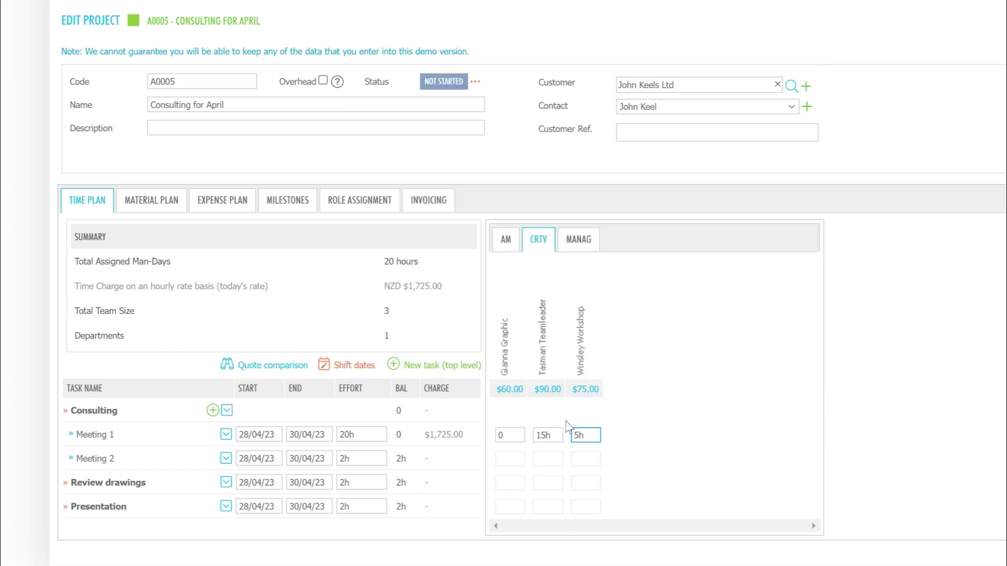
click(551, 436)
text(0)
key(Tab)
text(0)
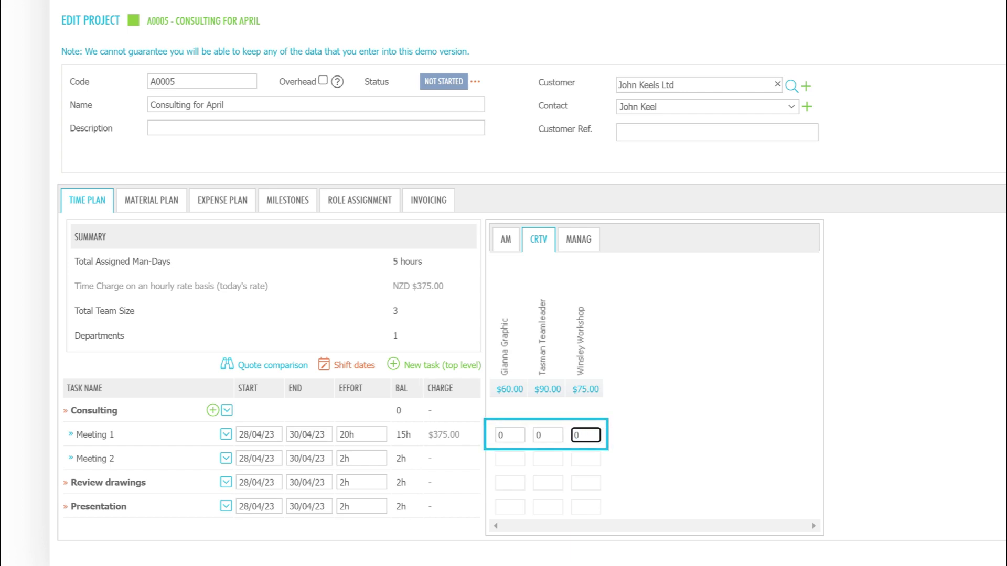
click(661, 429)
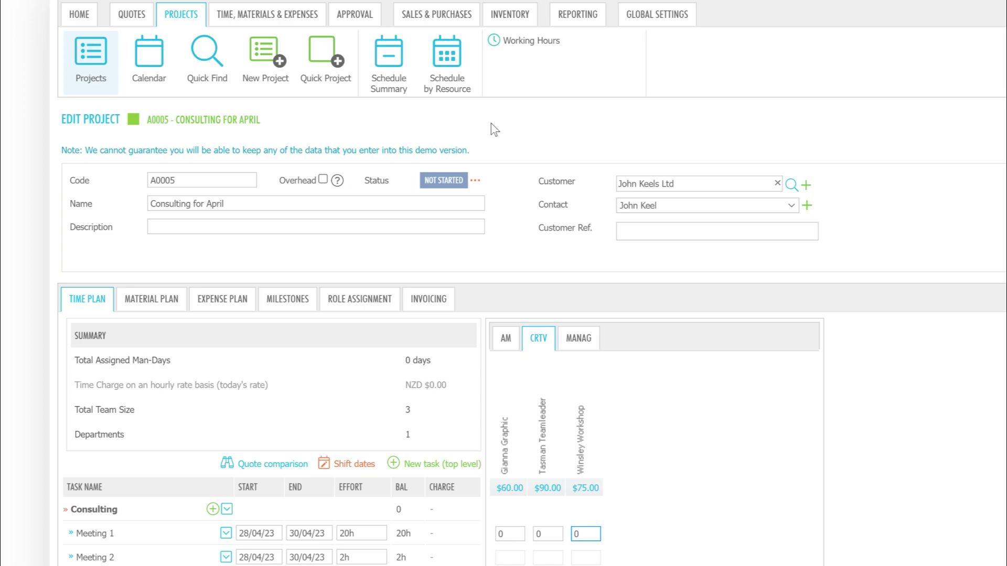
Review the project's material plan and milestones, and assign the Approver role to the team leader listed fourth.
click(146, 299)
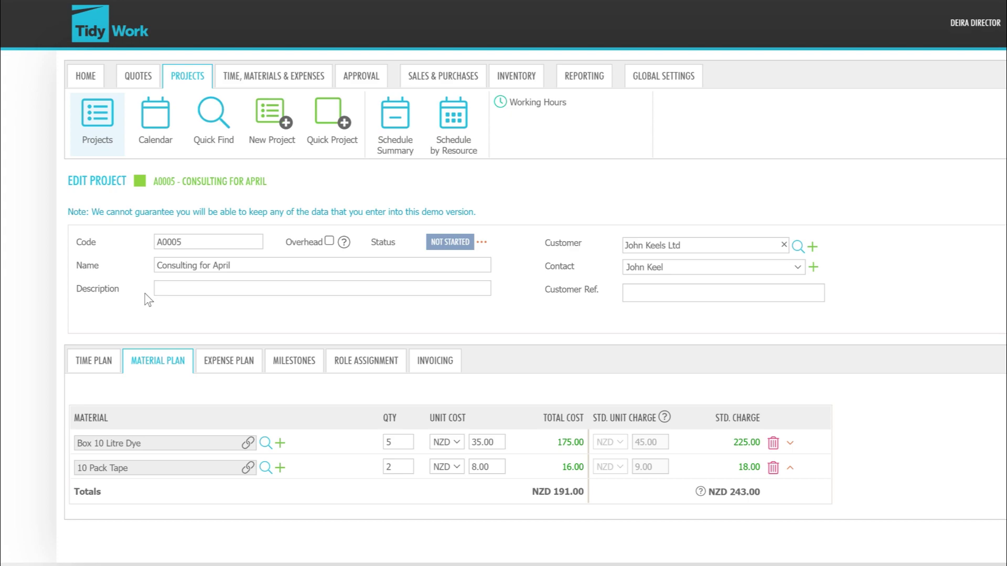
click(287, 366)
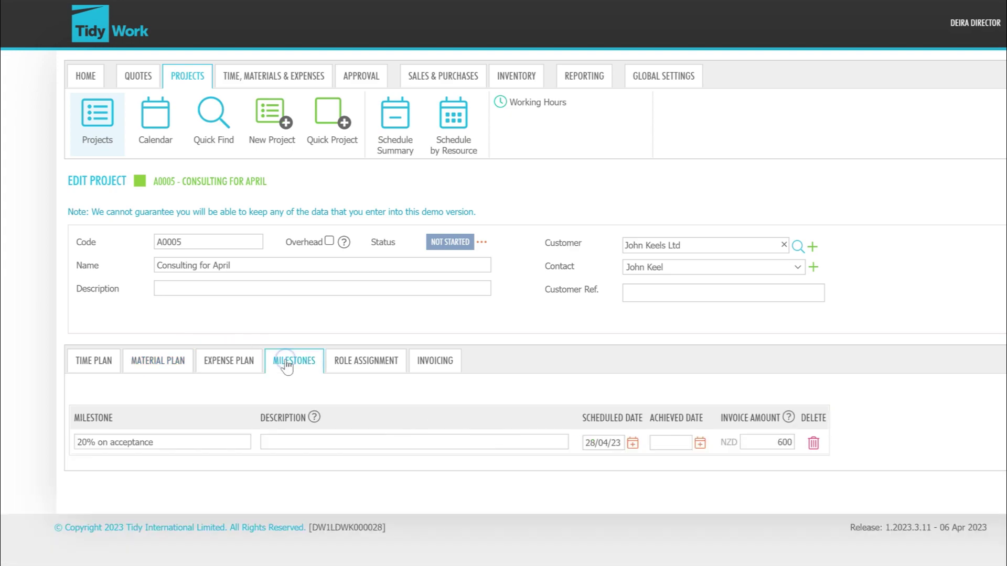
click(351, 367)
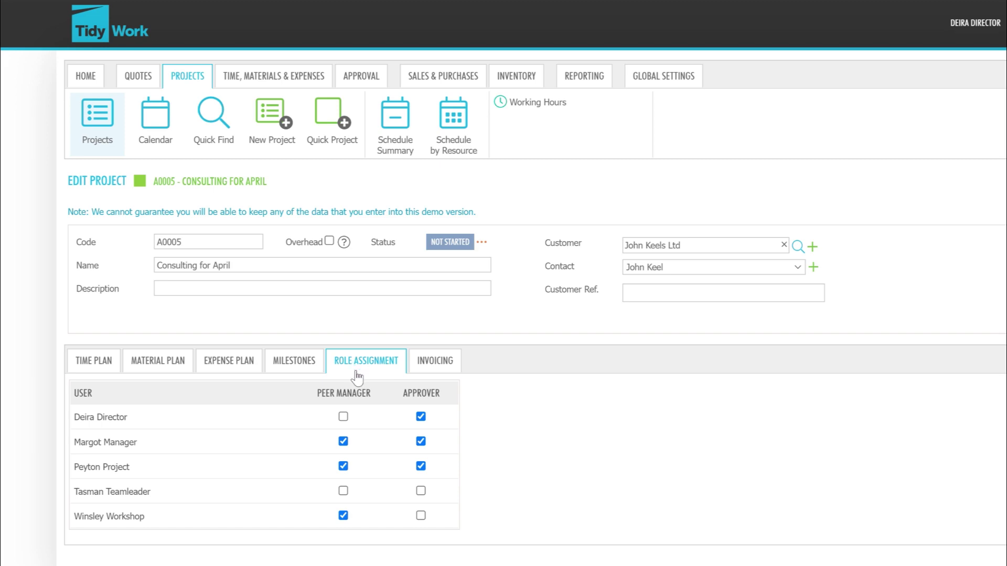
click(421, 492)
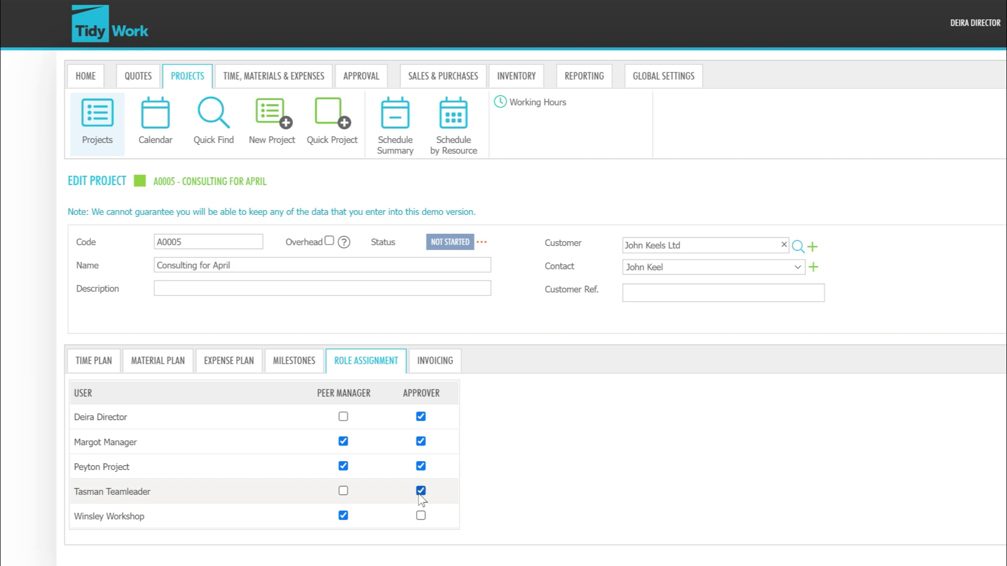
Read the Overhead option's help alongside the invoicing settings, and turn the project's Overhead option on and off again.
click(443, 367)
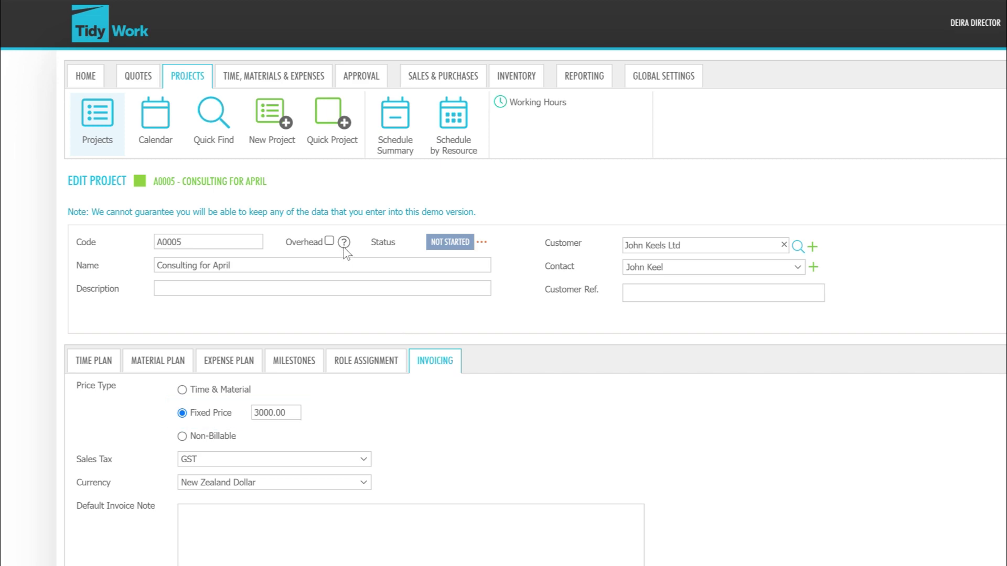
mouse_move(344, 248)
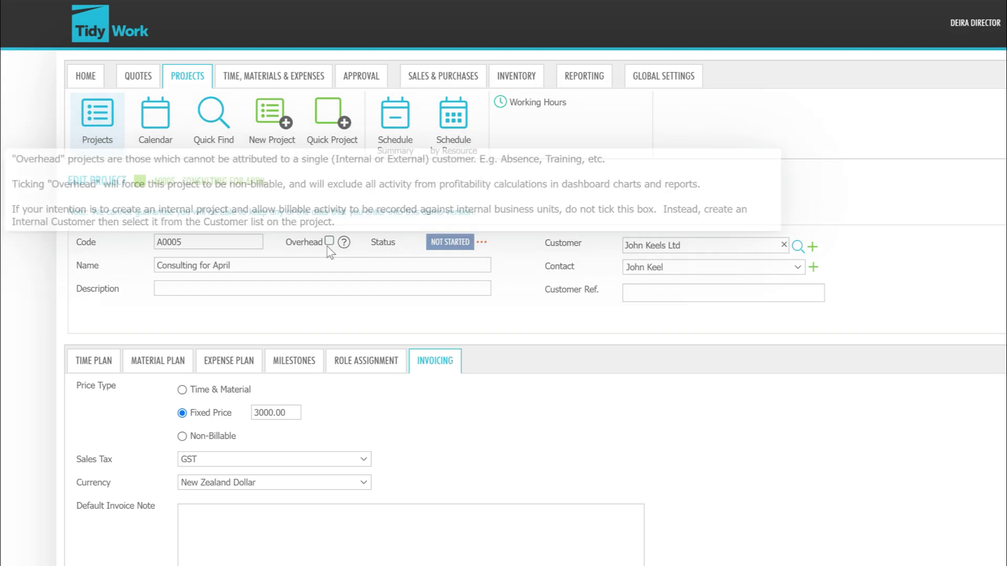
click(329, 242)
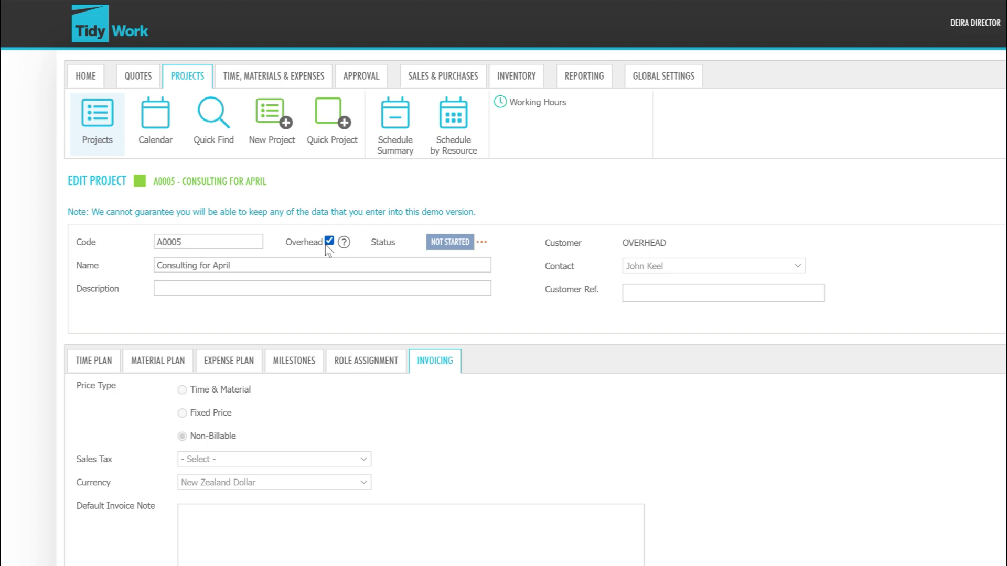
click(329, 242)
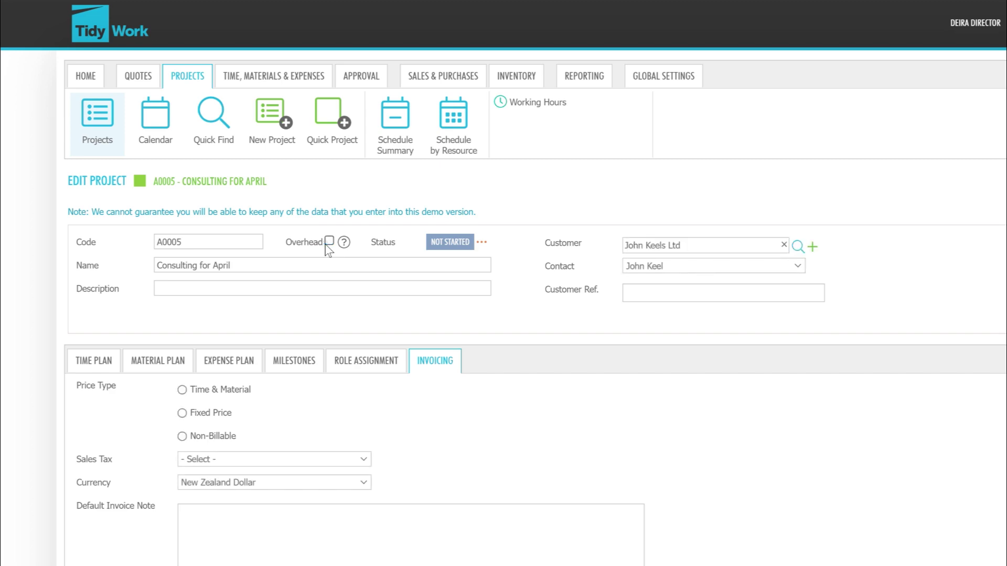
Set the project's invoicing price type to Fixed Price with an amount of 3000.
click(212, 415)
click(266, 414)
text(3000)
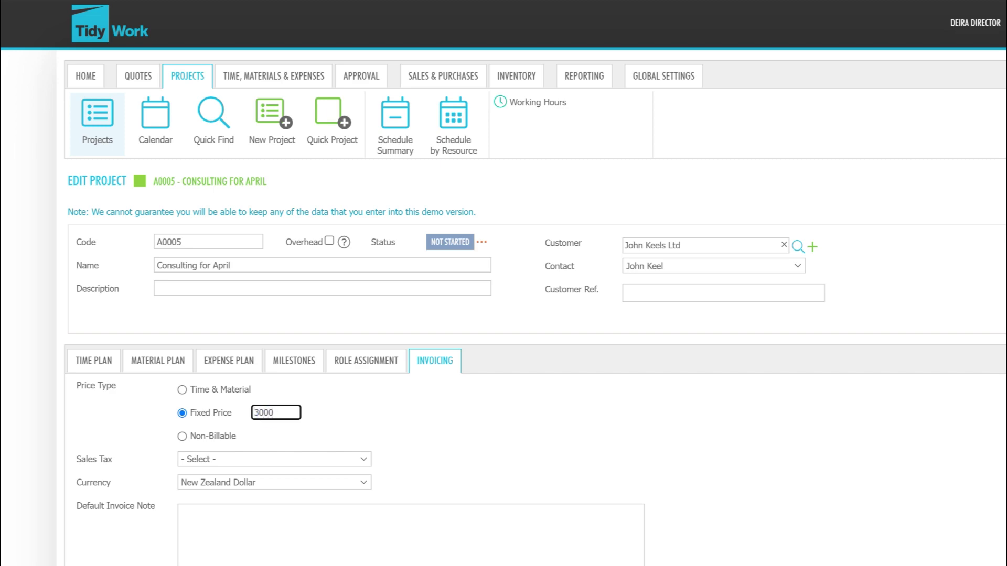
click(462, 460)
Open the schedule by resource, review the tasks awaiting scheduling, and page the calendar one period back and forward.
click(460, 155)
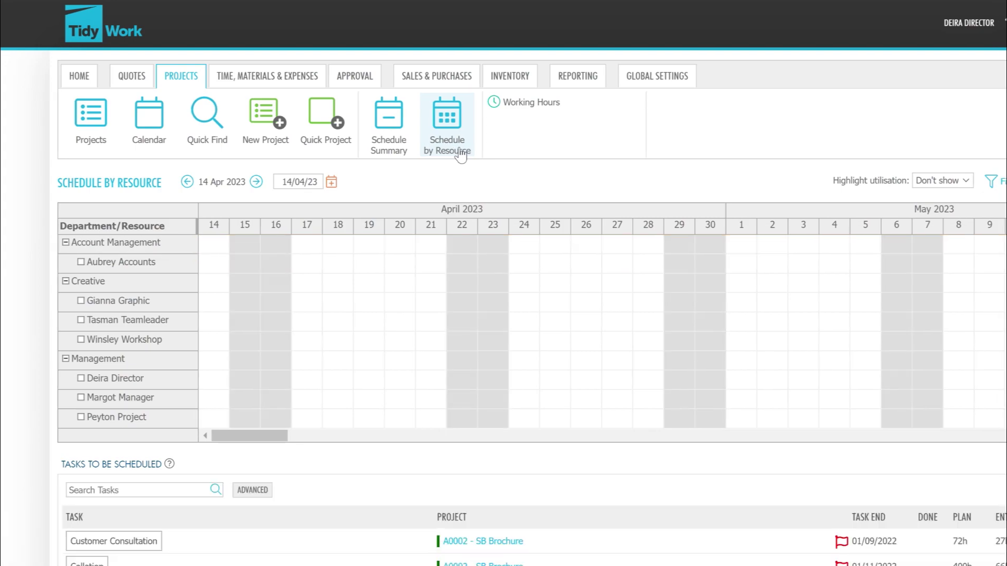
scroll(461, 154, down, 2)
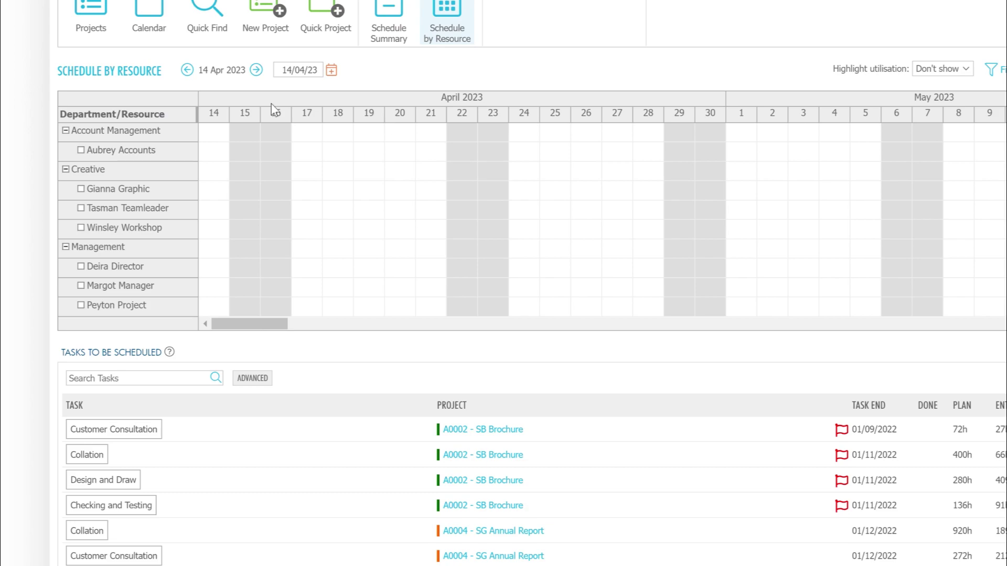
click(188, 70)
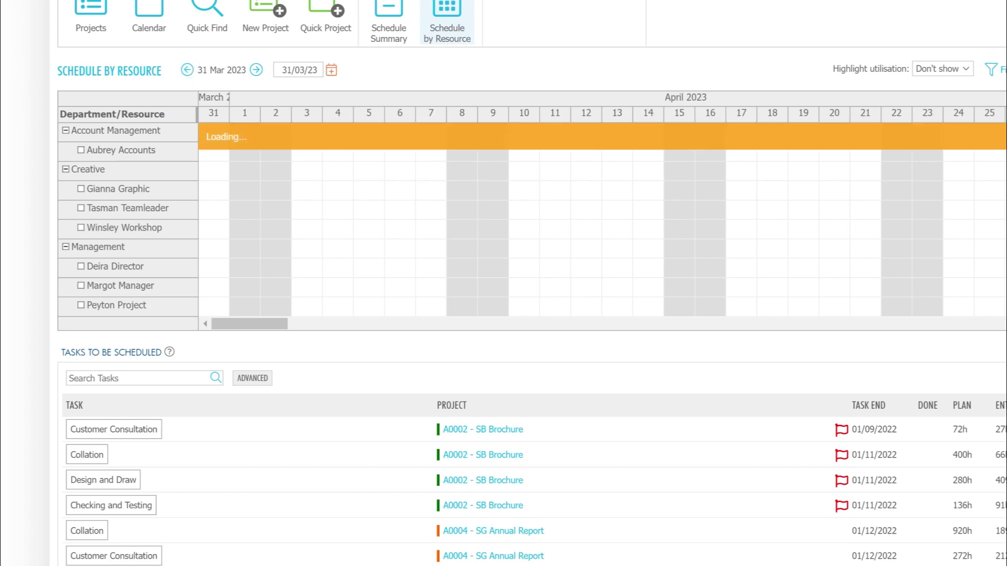
click(256, 69)
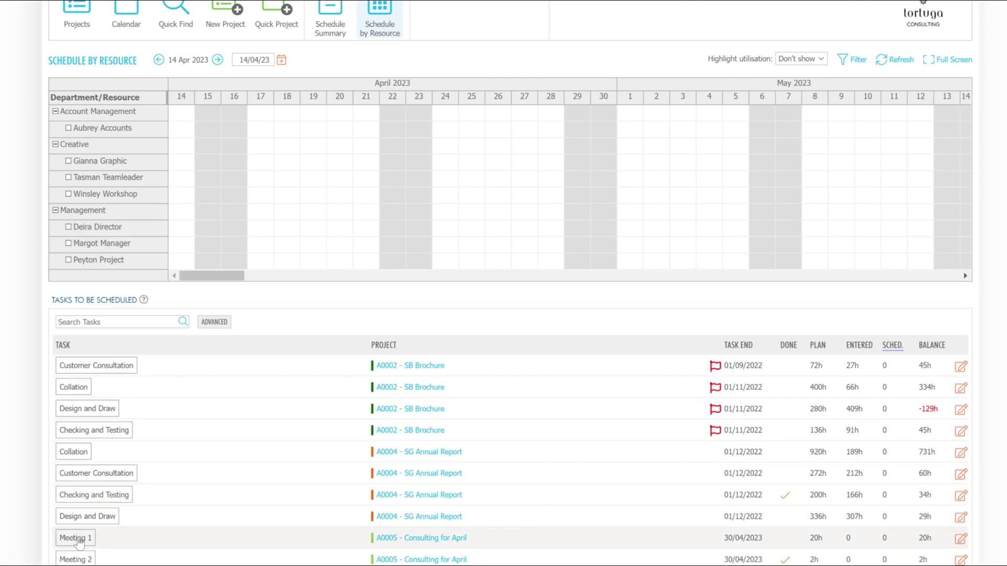
Book Meeting 1 of Consulting for April for the last Creative team member on 17 April 2023 with a duration of 7h.
drag(79, 543, 257, 203)
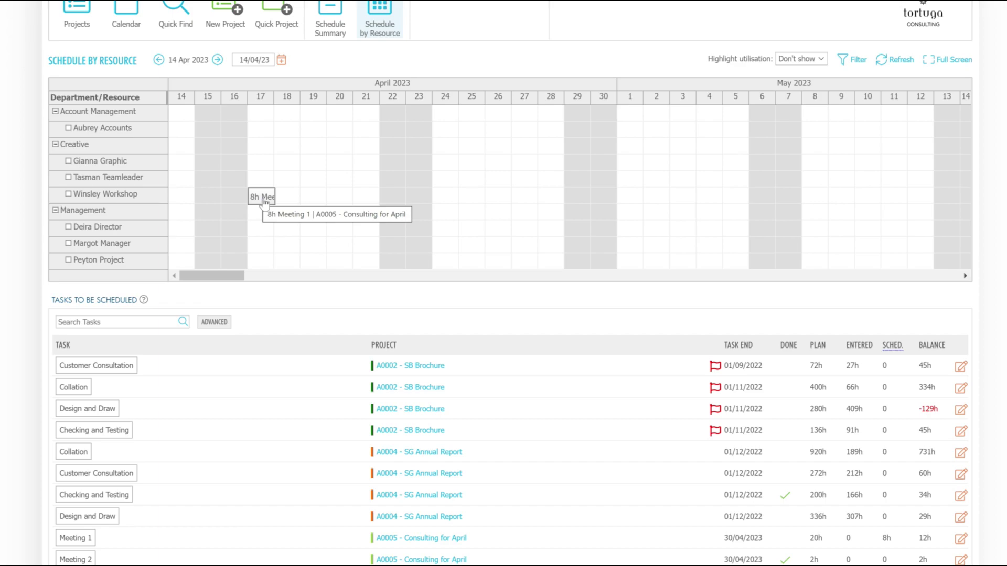
click(265, 203)
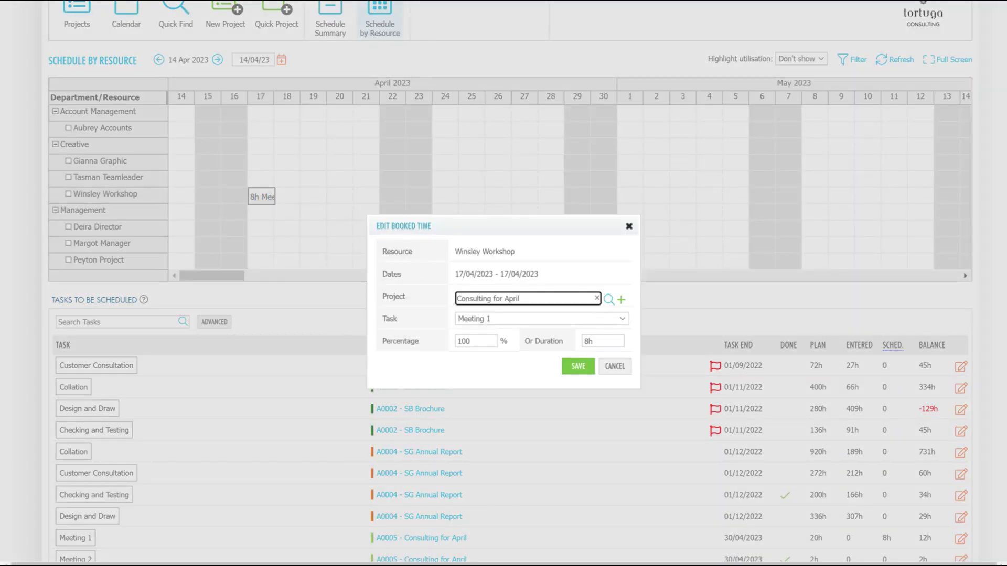
click(585, 341)
text(7h)
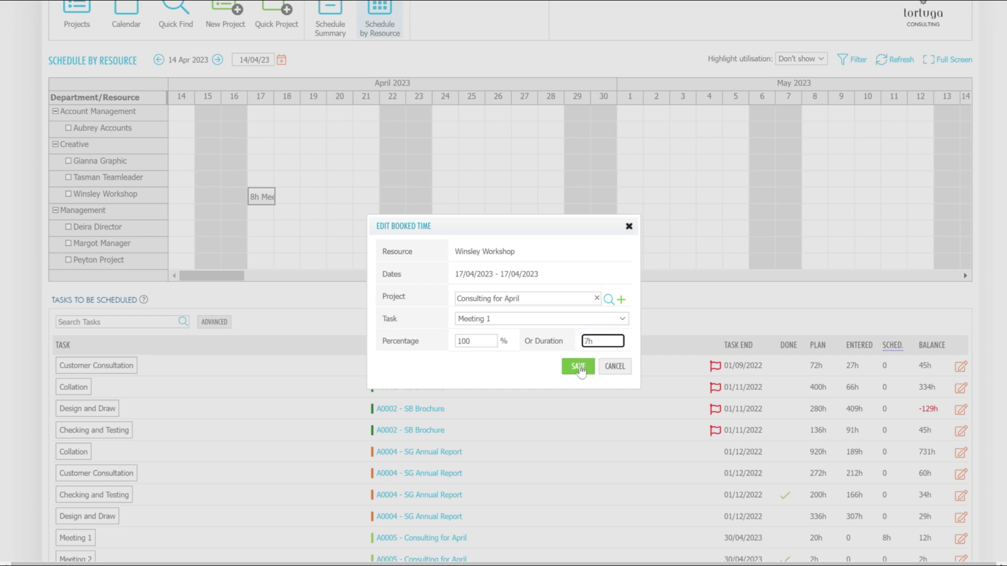
click(580, 368)
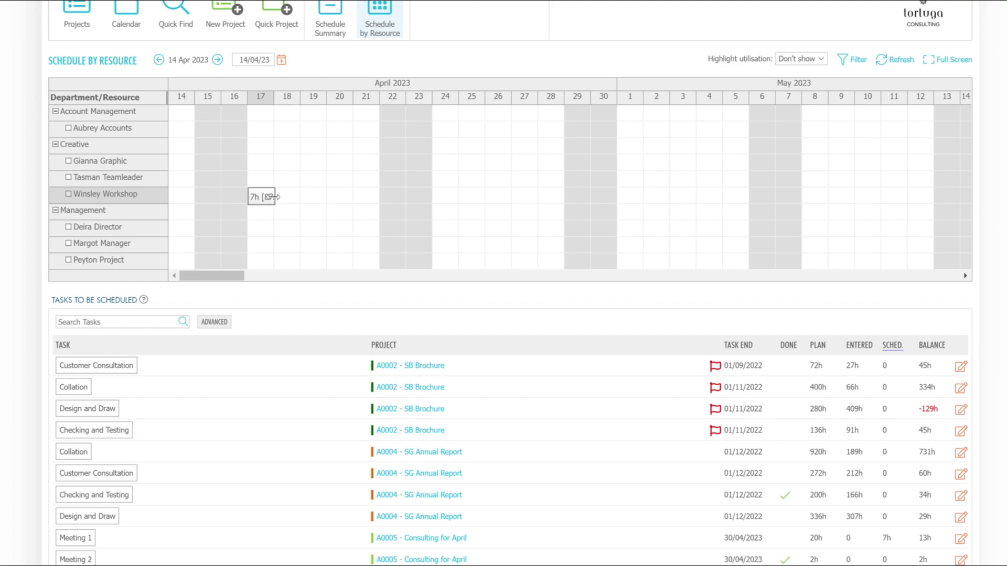
Extend the last Creative member's Meeting 1 booking to 16h over 17 and 18 April, and book the middle Creative member for 4h on 17 April.
drag(273, 197, 283, 197)
drag(273, 202, 272, 190)
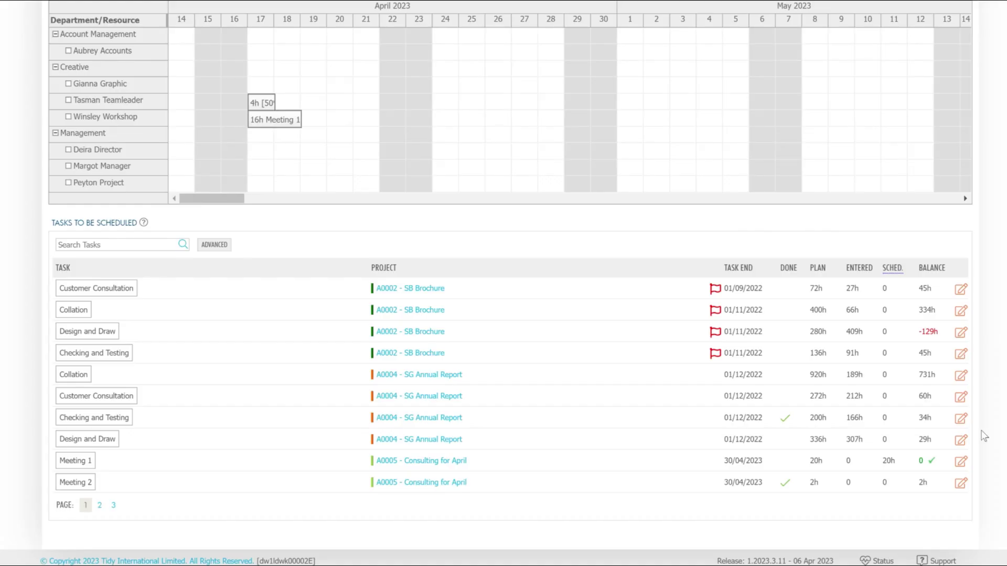
Match the planned hours of Meeting 1 to the scheduled hours for both assigned Creative members, 4h and 16h, and save the task.
click(963, 462)
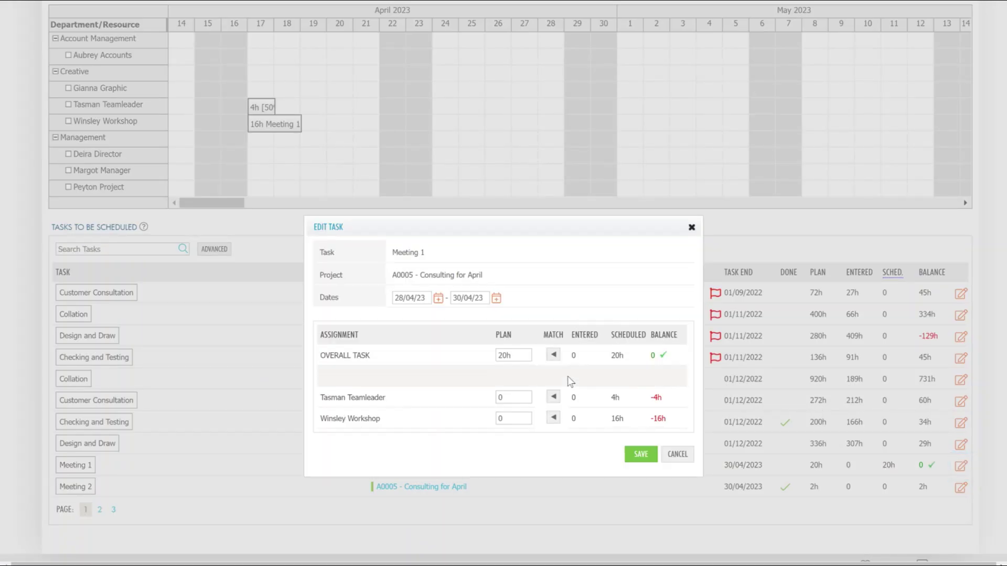
click(553, 397)
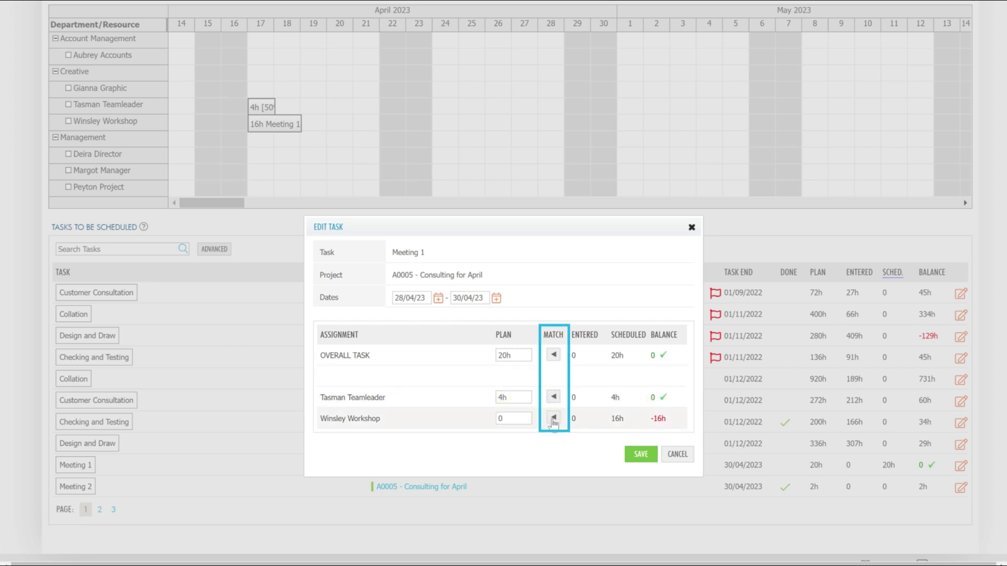
click(553, 418)
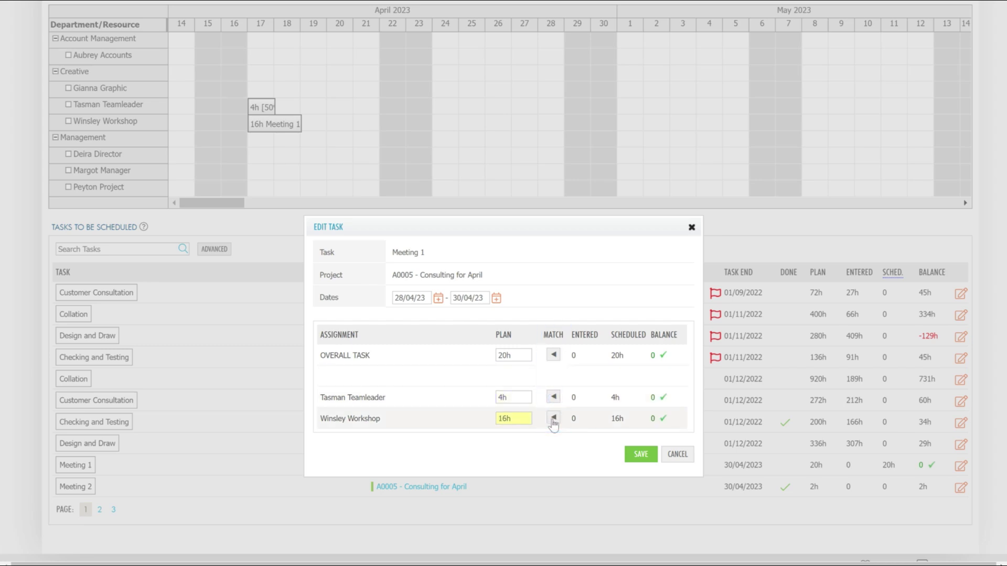
click(640, 454)
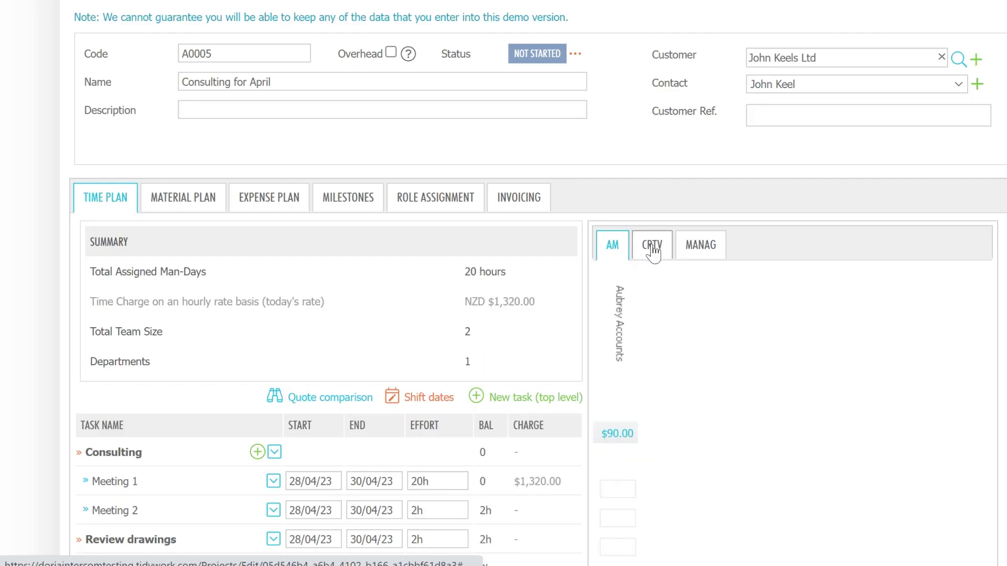
Check the CRTV hours in the project's time plan, and expand both booked Creative members in the schedule summary.
click(650, 244)
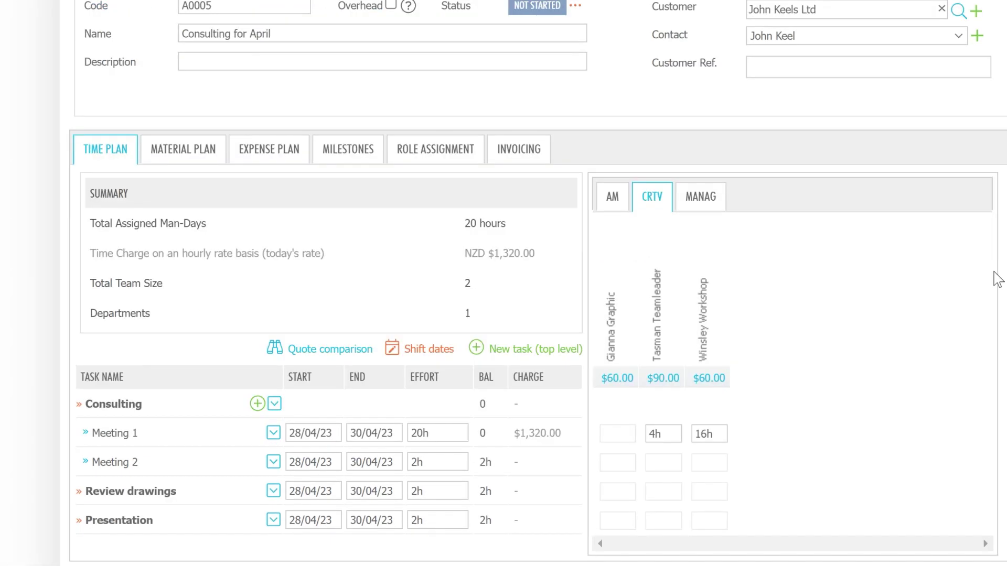
scroll(997, 279, down, 2)
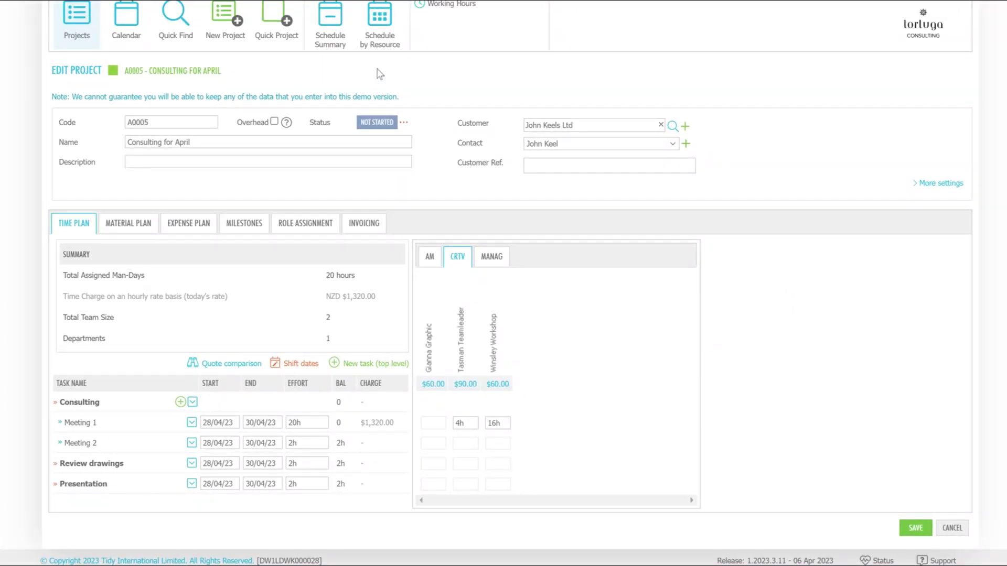
click(336, 38)
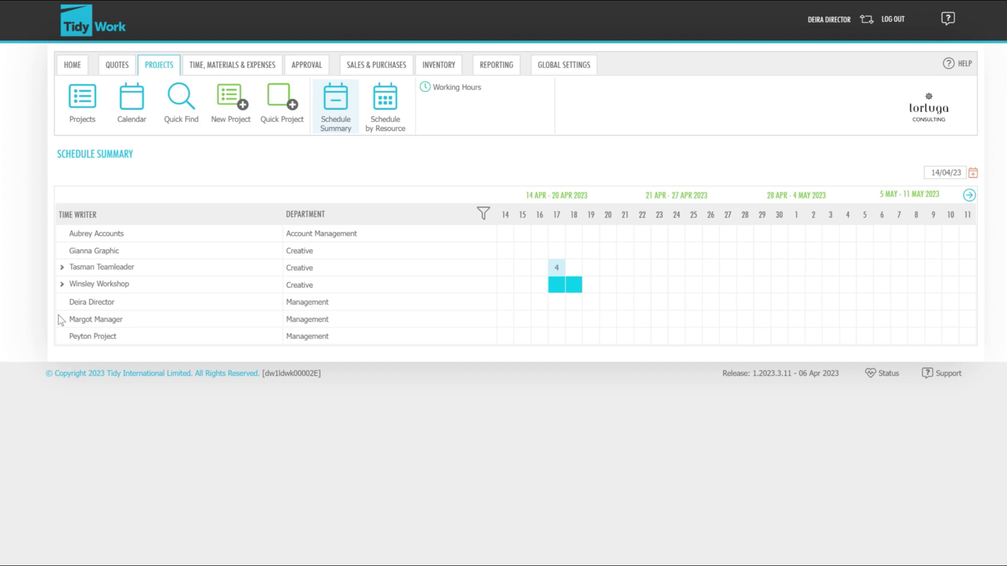
click(77, 284)
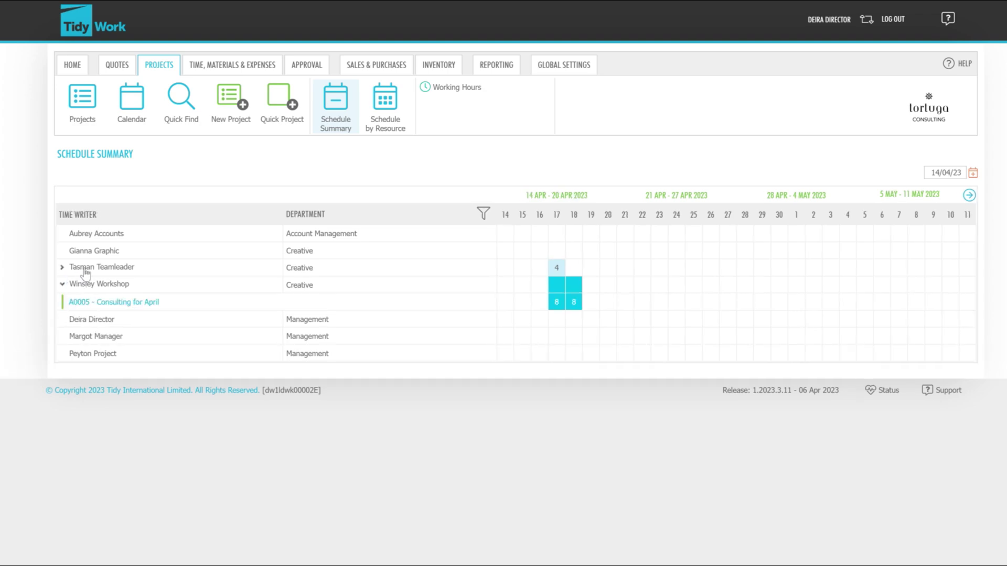
click(85, 271)
Open the time entries and switch to acting on behalf of the last user in the list.
mouse_move(232, 64)
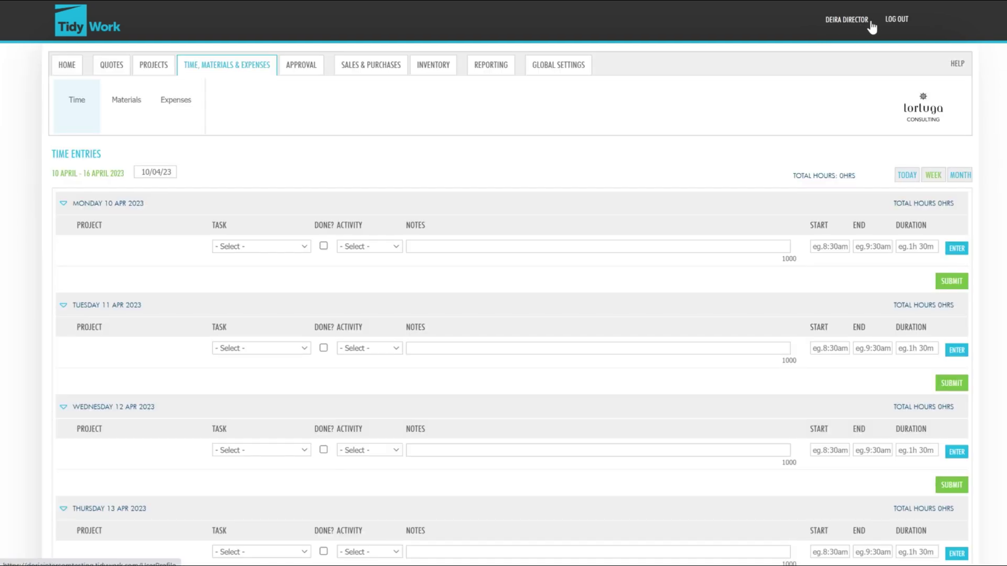
click(869, 22)
click(812, 21)
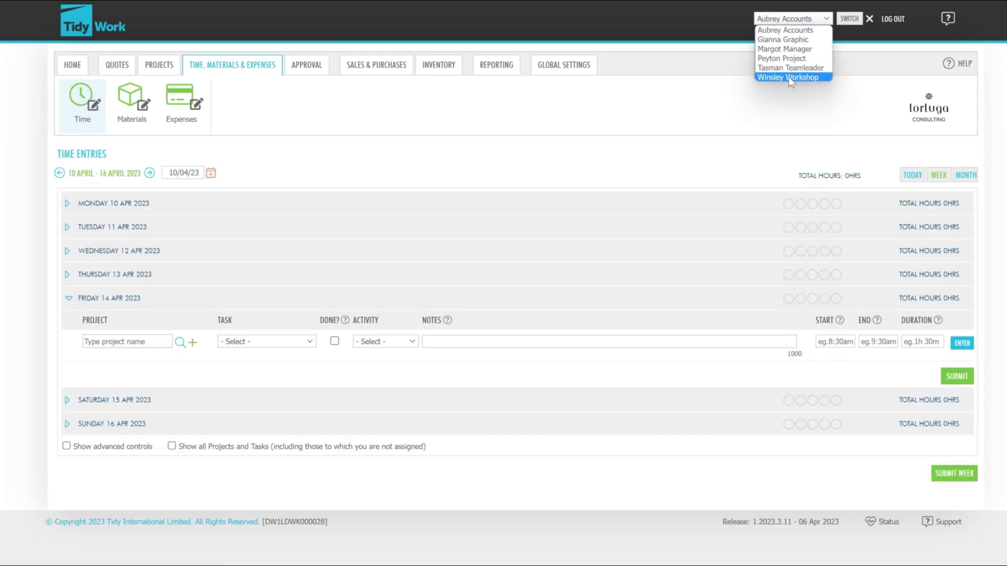
click(789, 77)
click(849, 18)
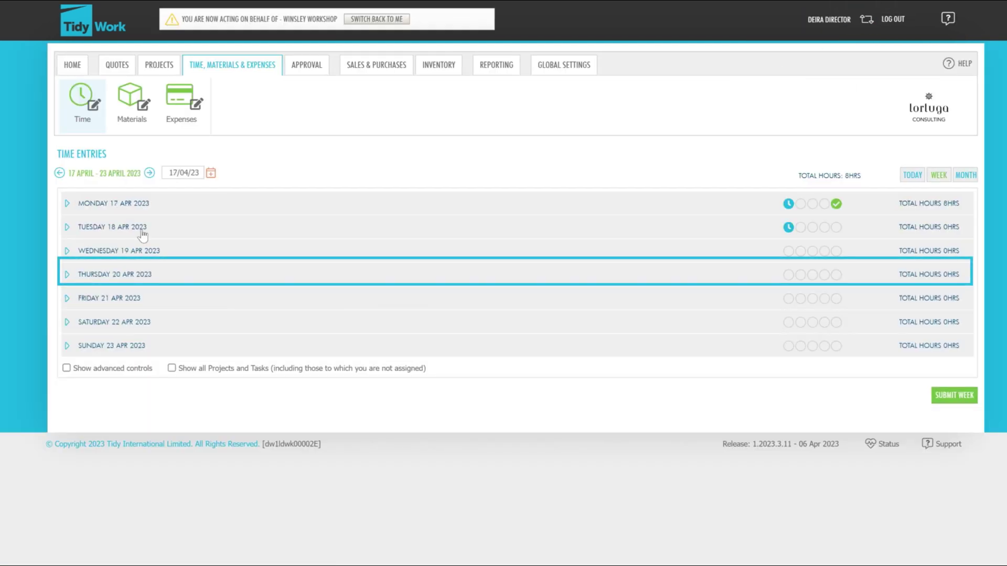
Convert the booked Meeting 1 time on Tuesday 18 Apr 2023 into a time entry.
click(141, 228)
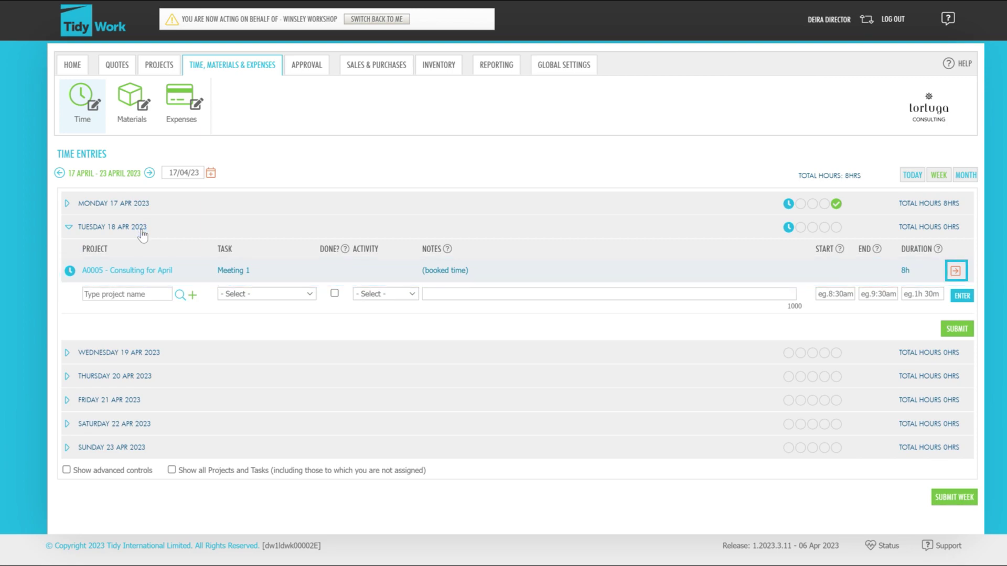
click(956, 271)
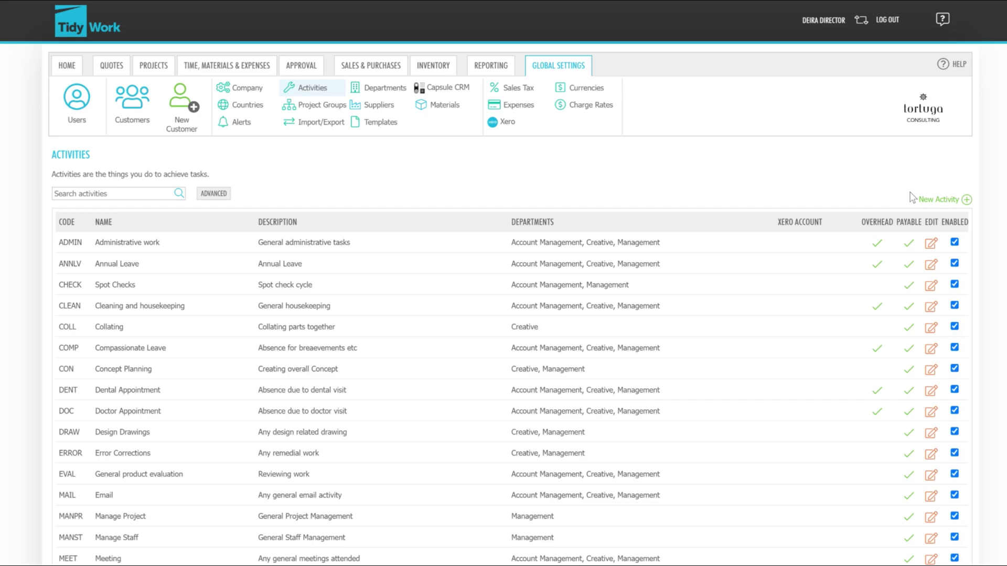
Open a blank new activity form, examine its Xero account mapping options, and close the form without saving.
click(932, 200)
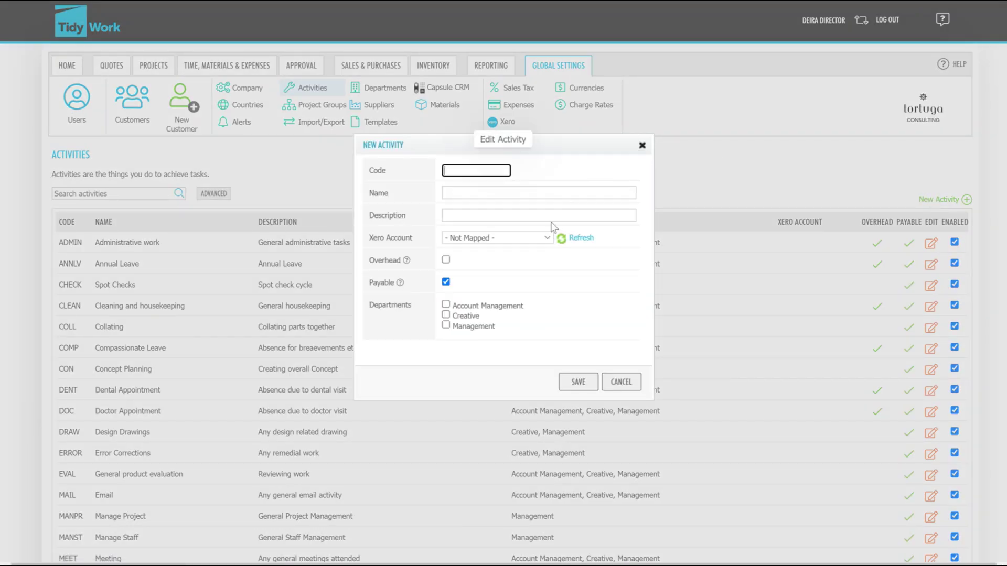
click(546, 239)
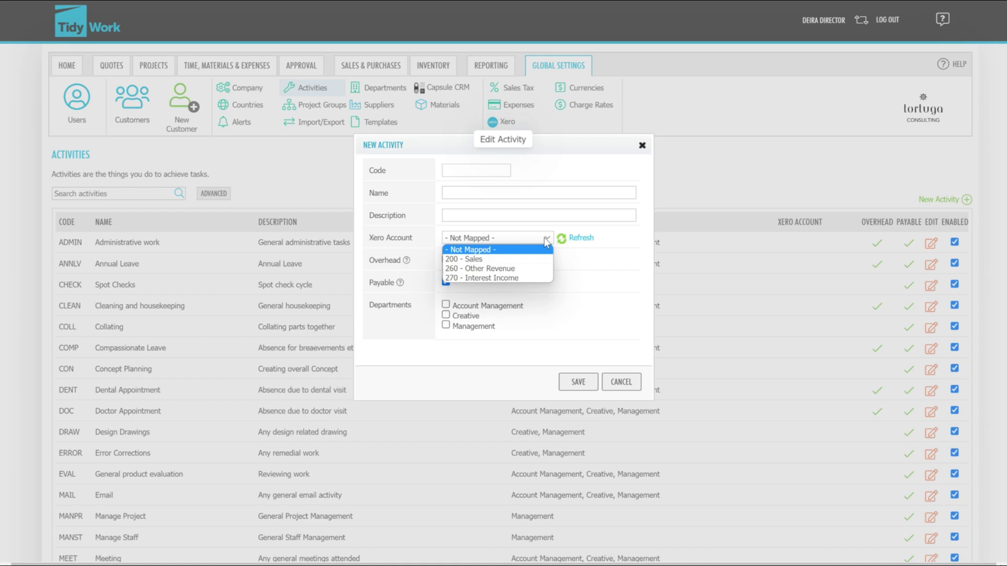
click(546, 239)
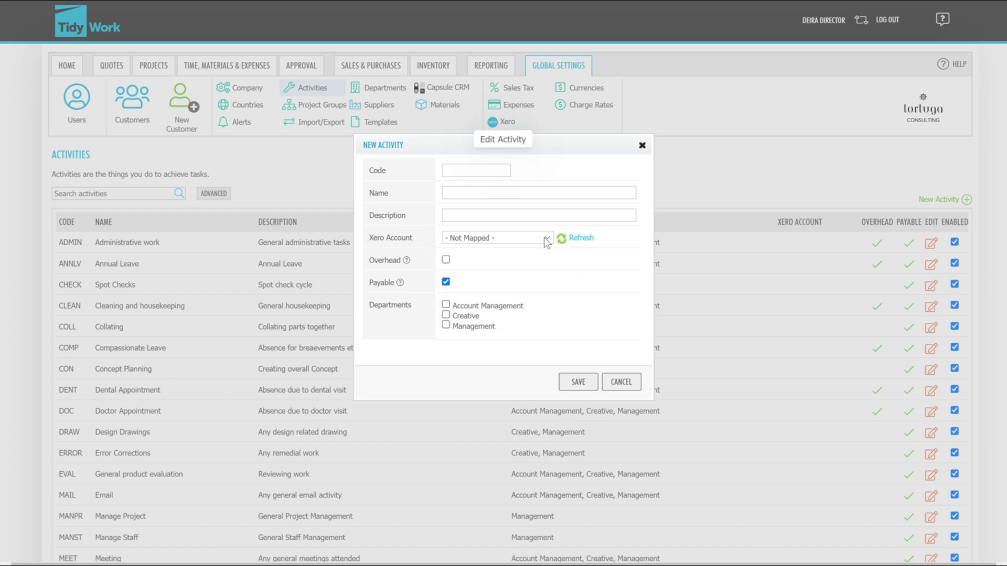
click(642, 146)
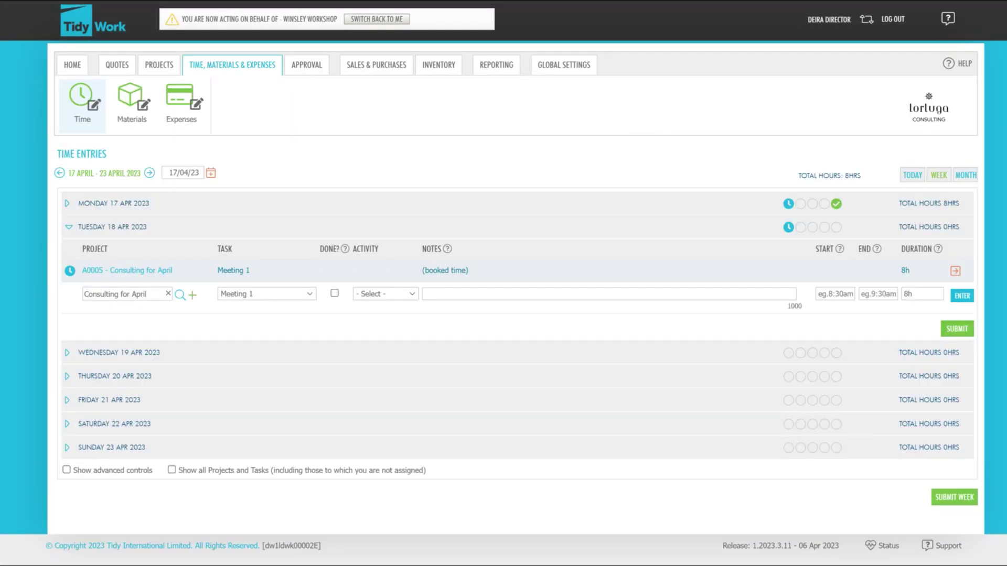
Enter the Tuesday 18 Apr 2023 Meeting 1 time with the activity CON - Concept Planning, and submit it for approval.
click(407, 296)
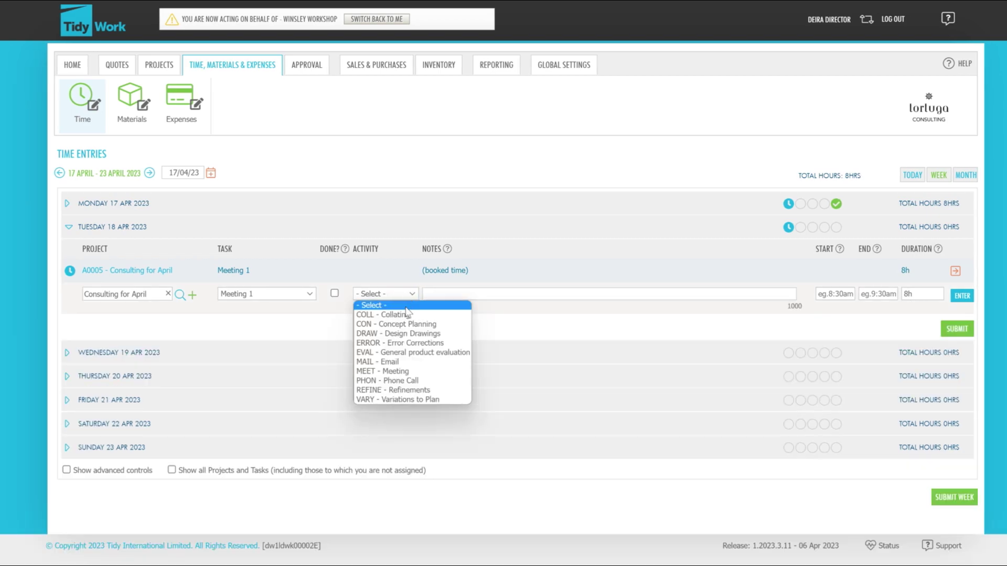
click(406, 323)
click(427, 293)
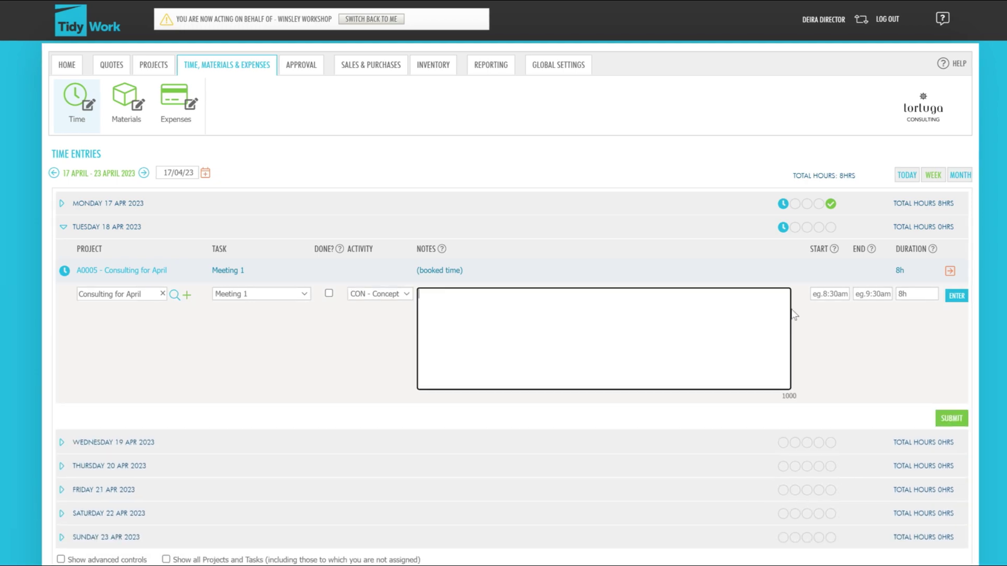
click(919, 295)
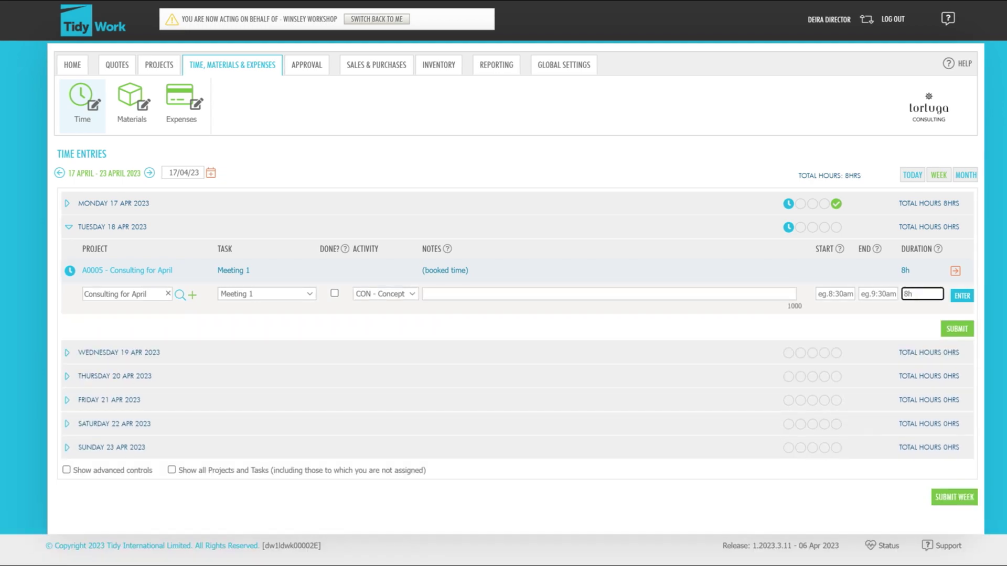
click(960, 329)
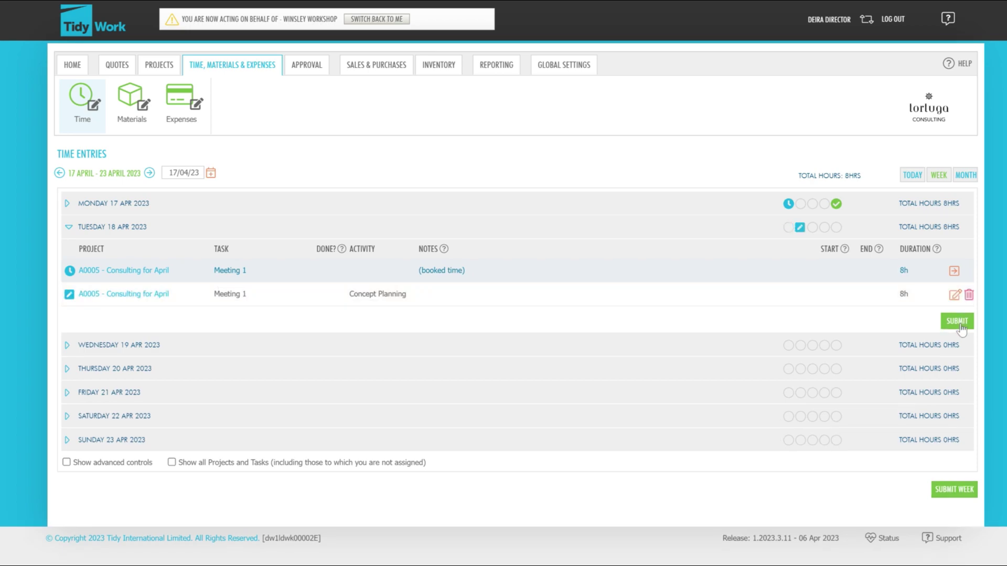
click(954, 354)
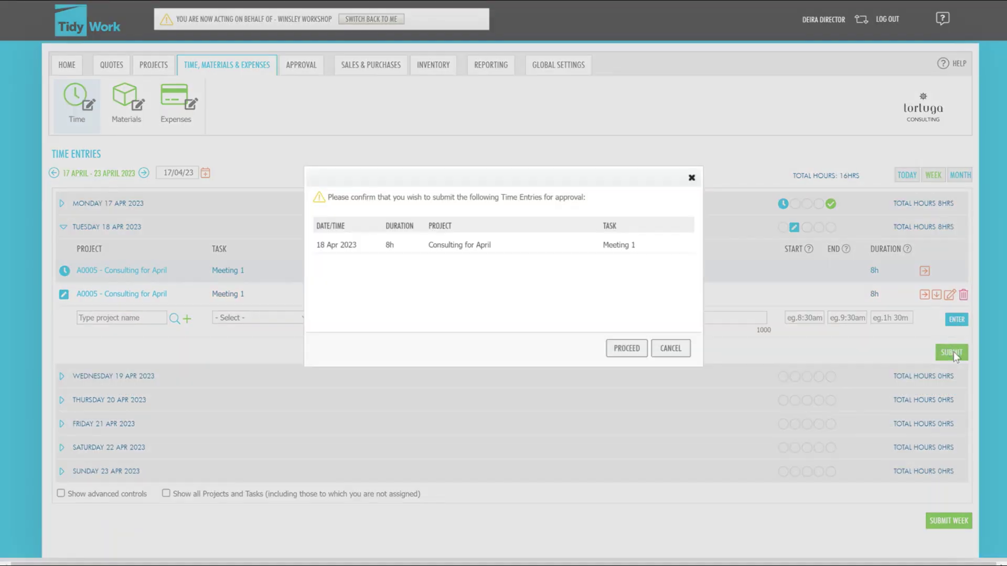
click(630, 348)
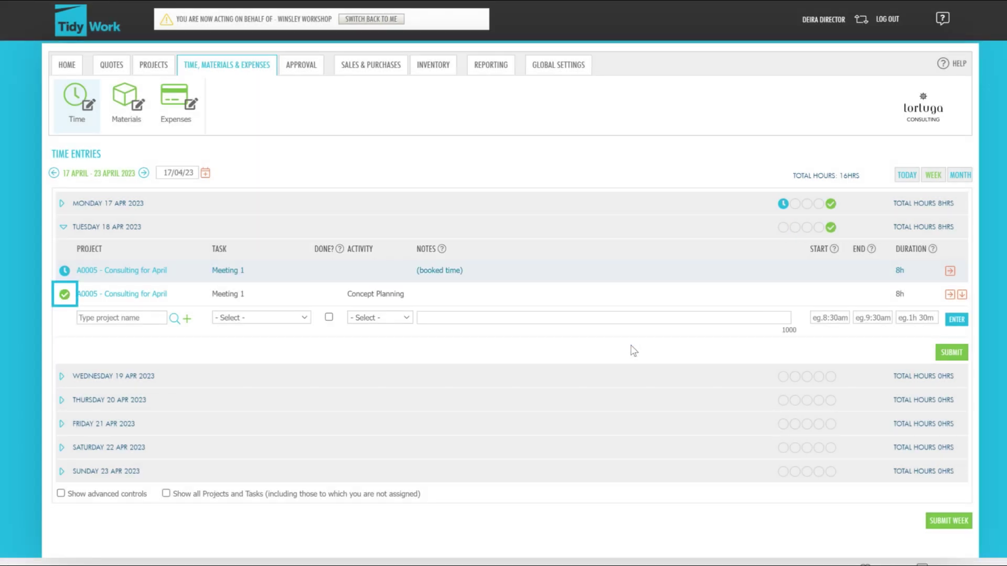
Switch back to the director's own account, and approve and commit the team leader's Meeting 1 time entry for Friday 14 Apr 2023.
click(370, 19)
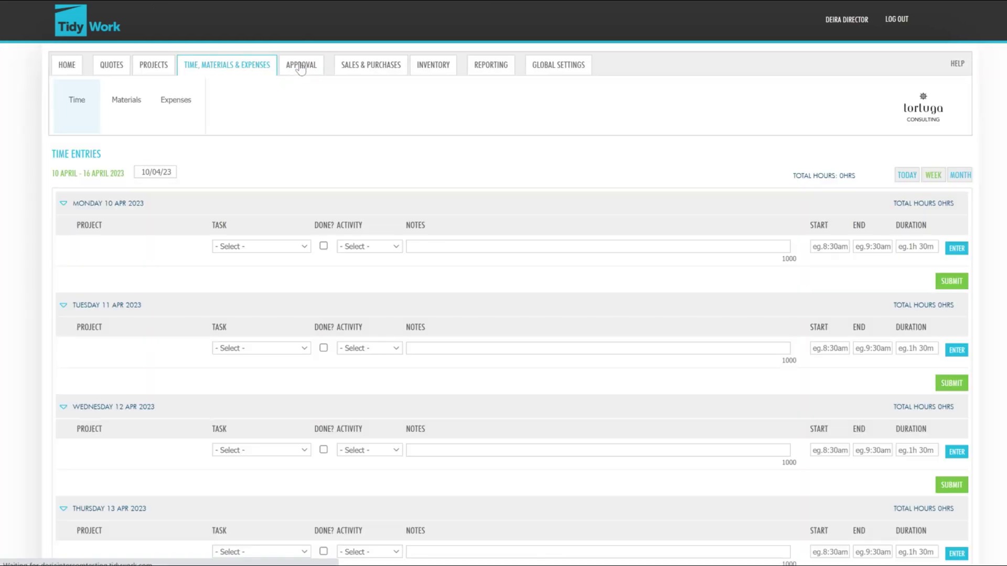
click(81, 109)
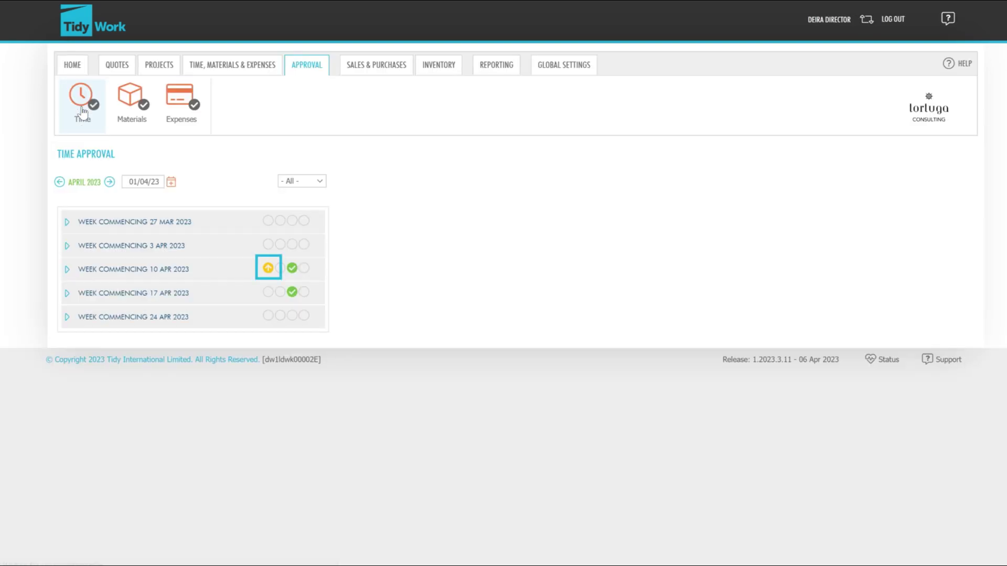
click(94, 270)
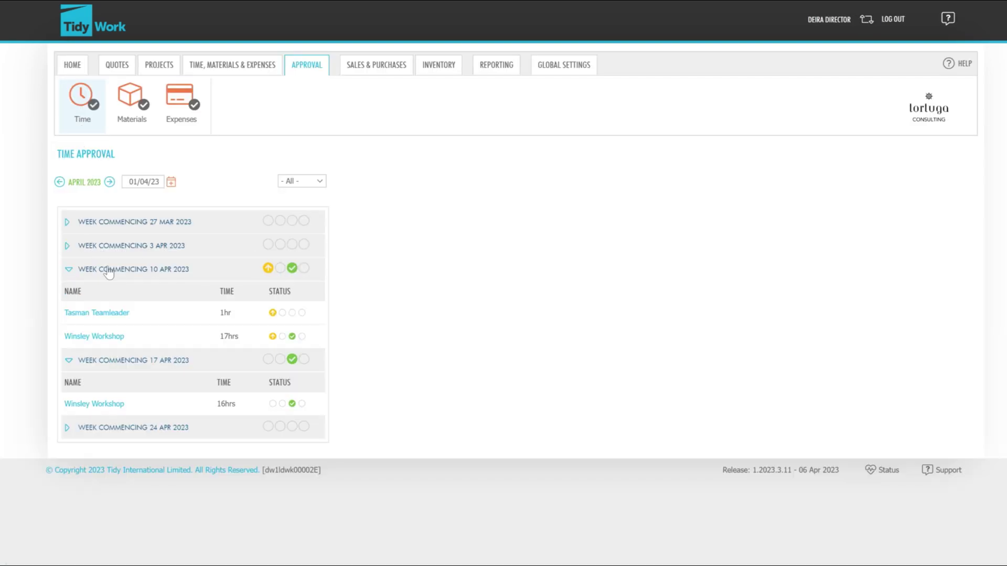
click(117, 313)
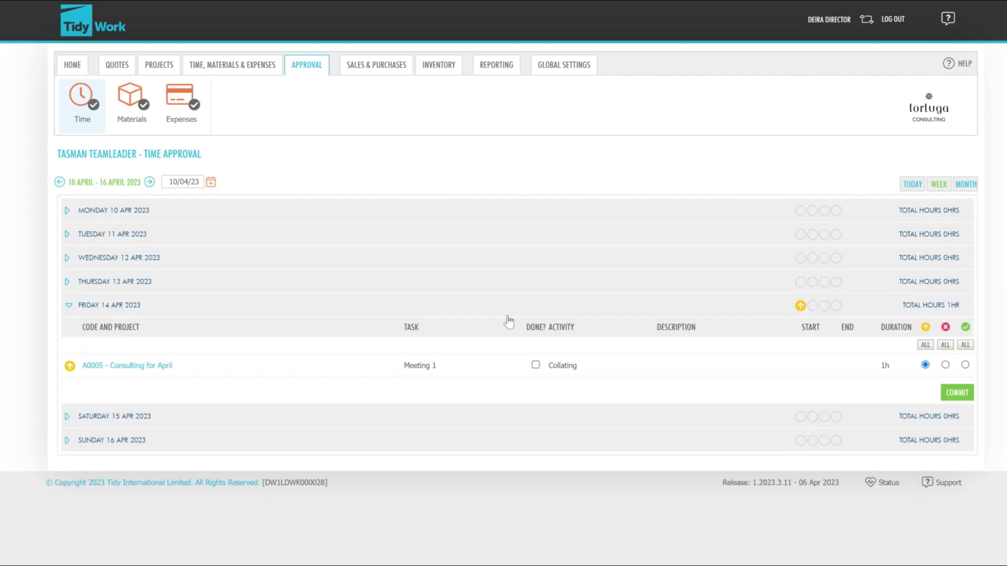
click(965, 365)
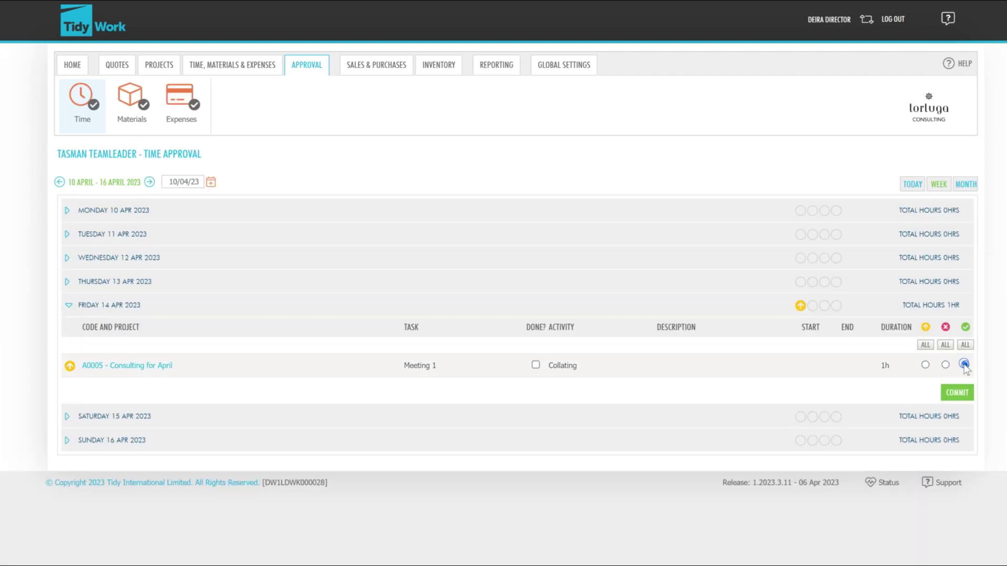
click(963, 394)
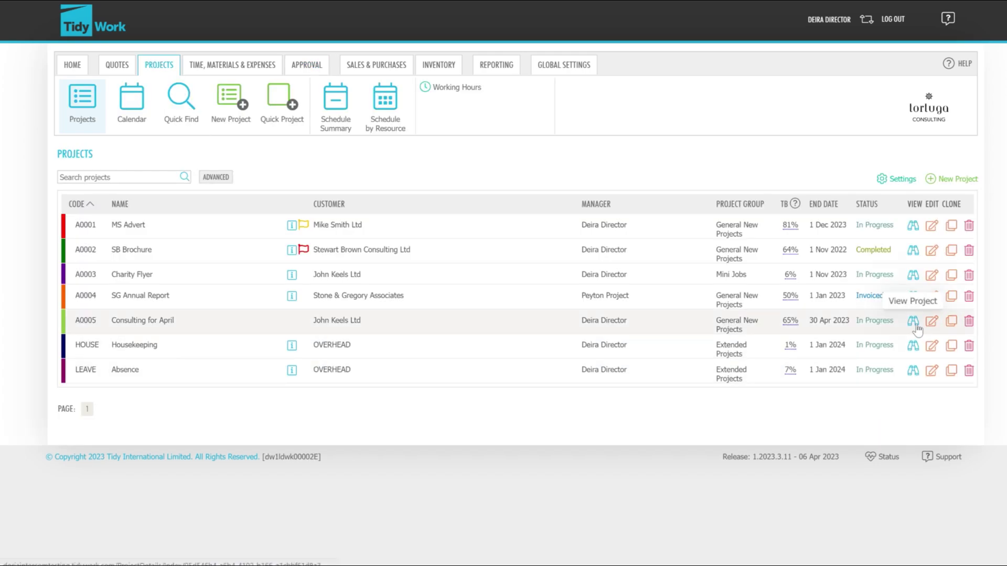
Open the console of project A0005 - Consulting for April, and examine its planned and actual financial details.
click(914, 322)
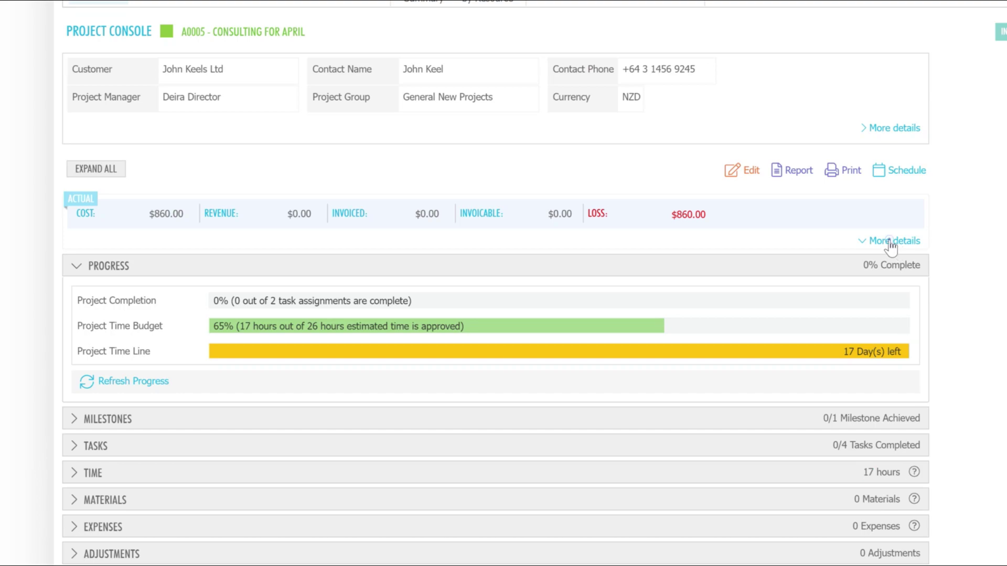
click(892, 242)
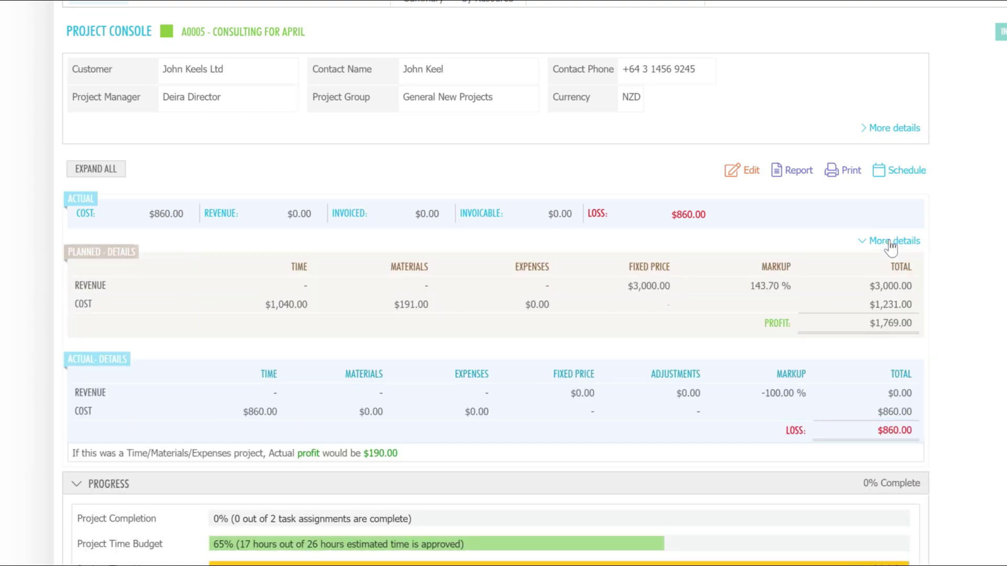
scroll(892, 246, down, 5)
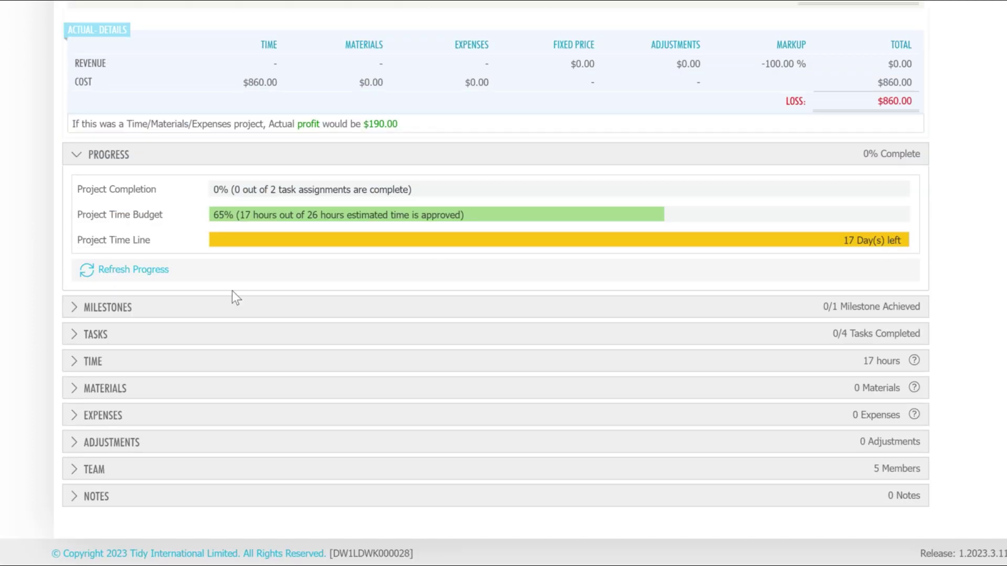
Set the project's "20% on acceptance" milestone as achieved.
click(214, 314)
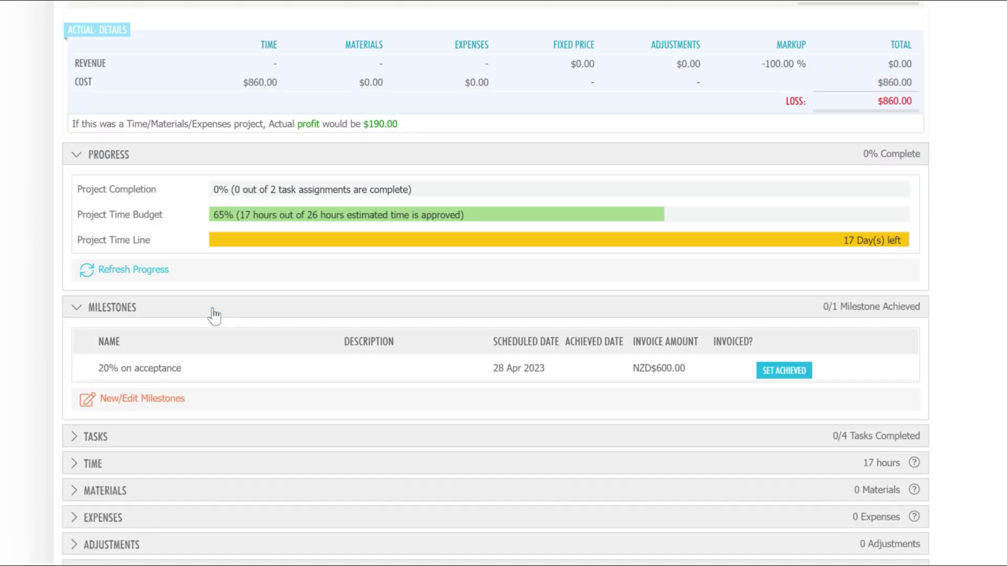
click(800, 374)
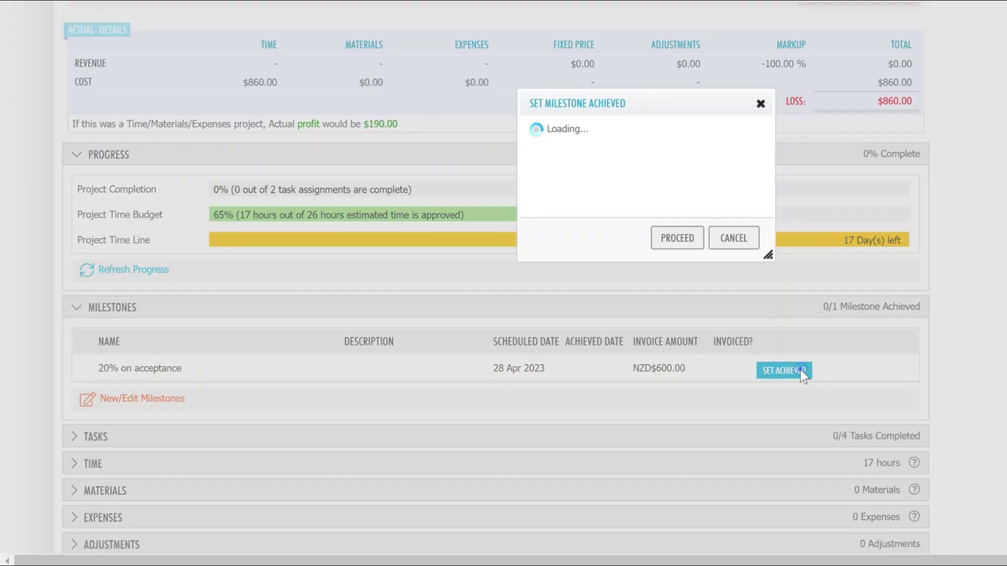
click(678, 238)
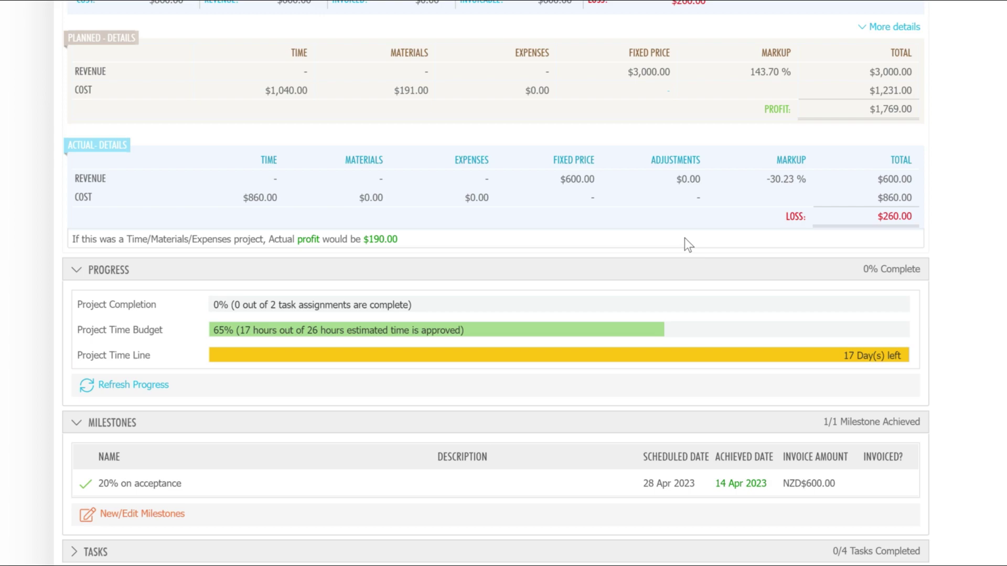
Preview the queued invoice for Consulting for April, and generate it with export to Xero (Approved).
scroll(684, 238, up, 5)
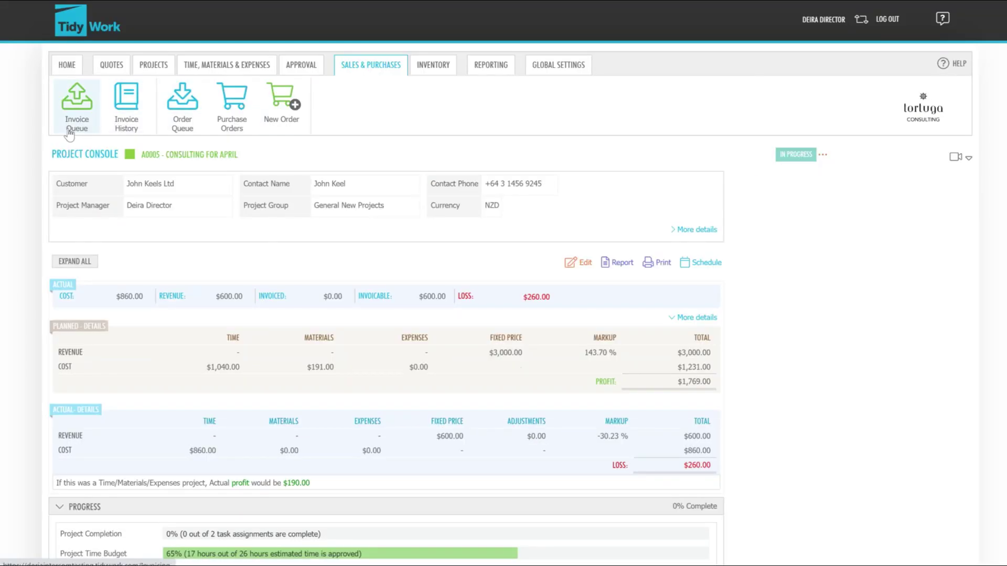
click(69, 134)
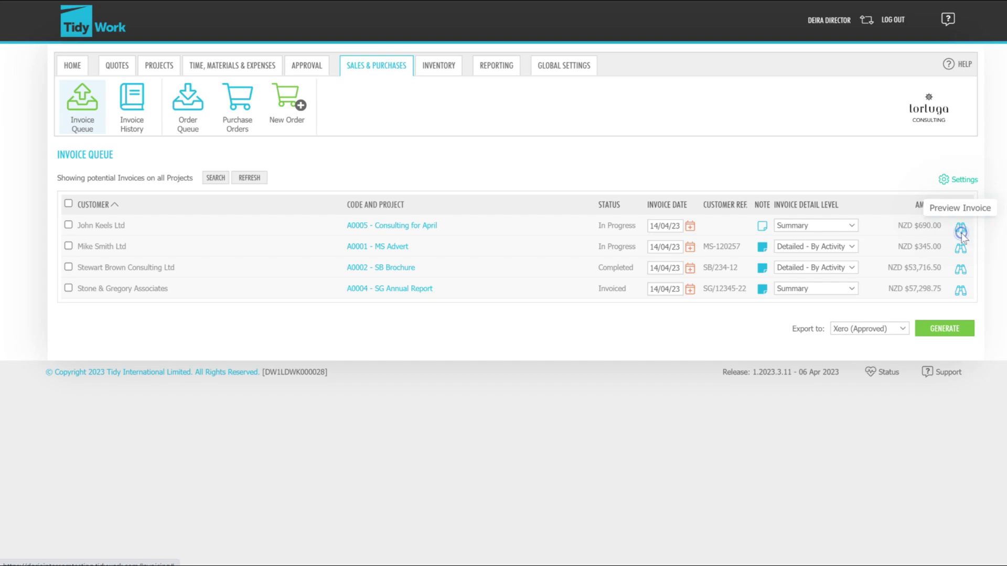
click(961, 229)
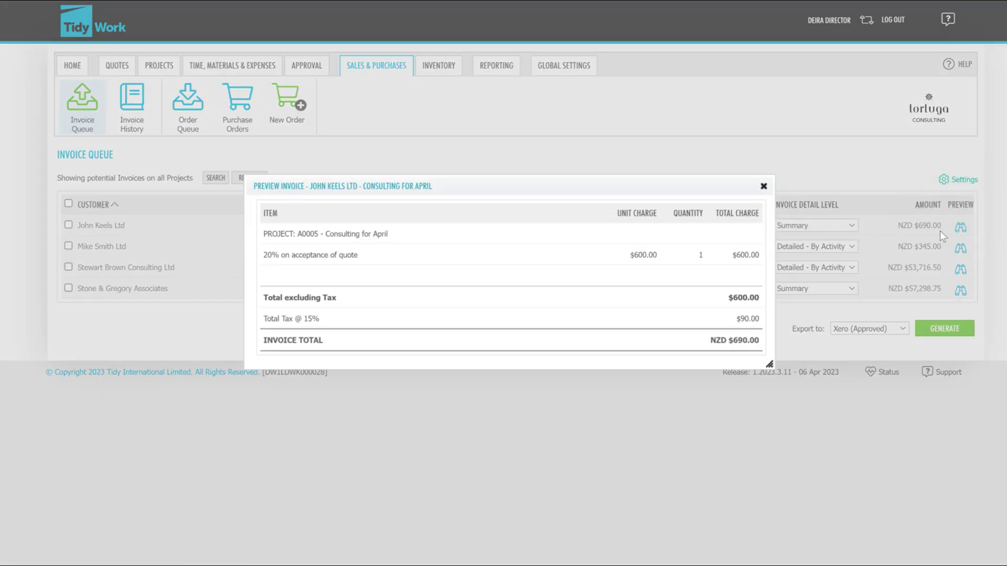
click(764, 186)
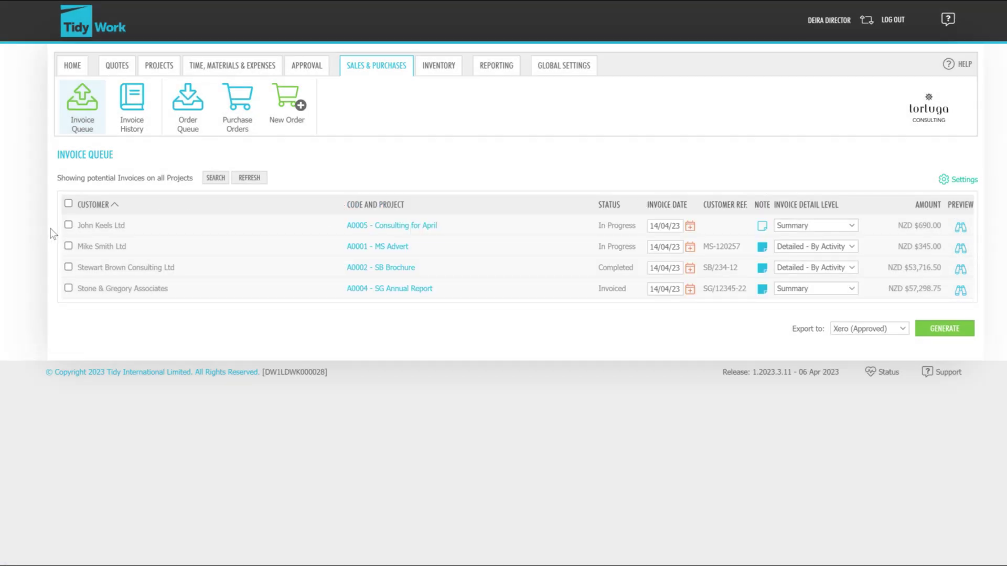
click(68, 224)
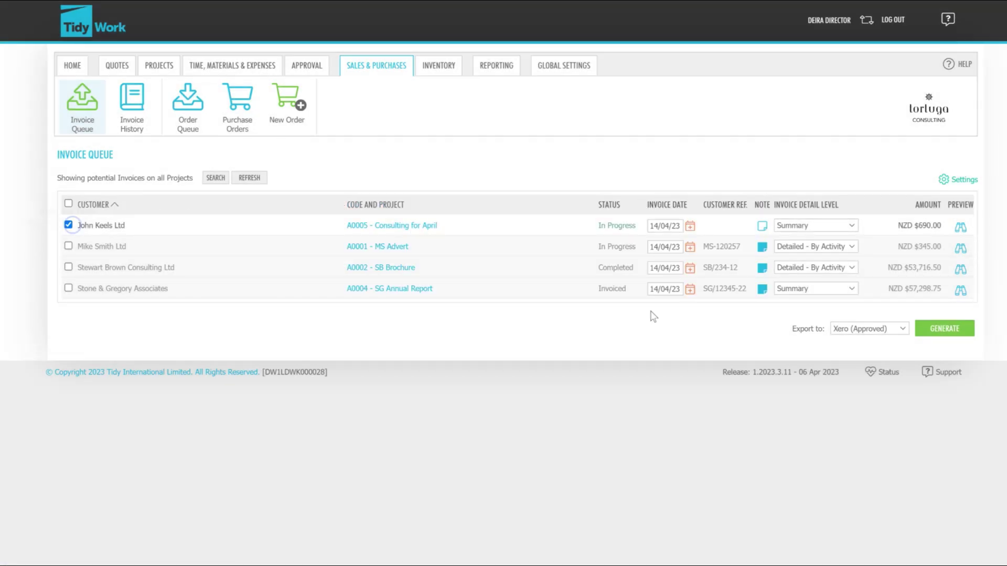
click(937, 329)
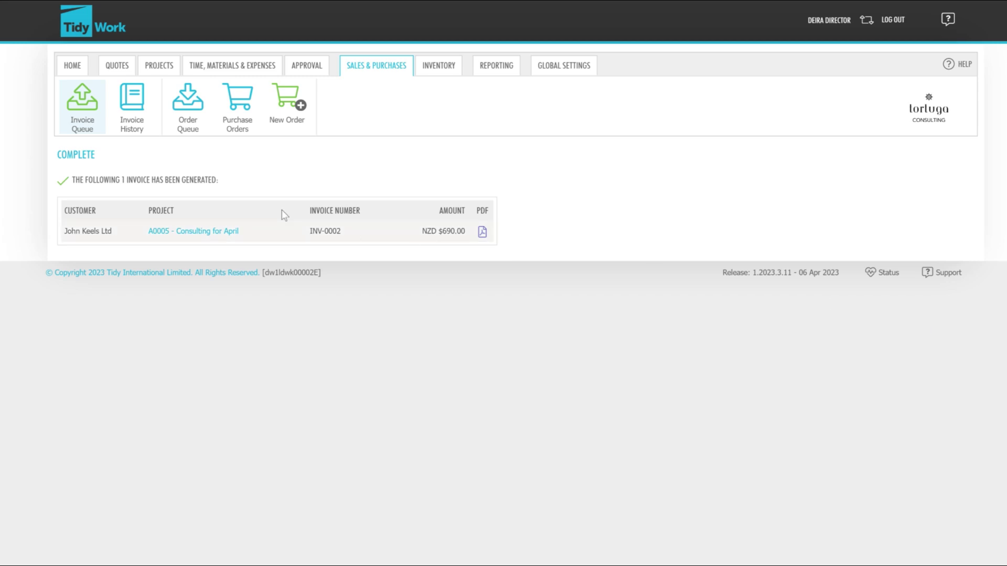
Open the invoice history, review the email draft for the newest Consulting for April invoice, and close it unsent.
click(135, 113)
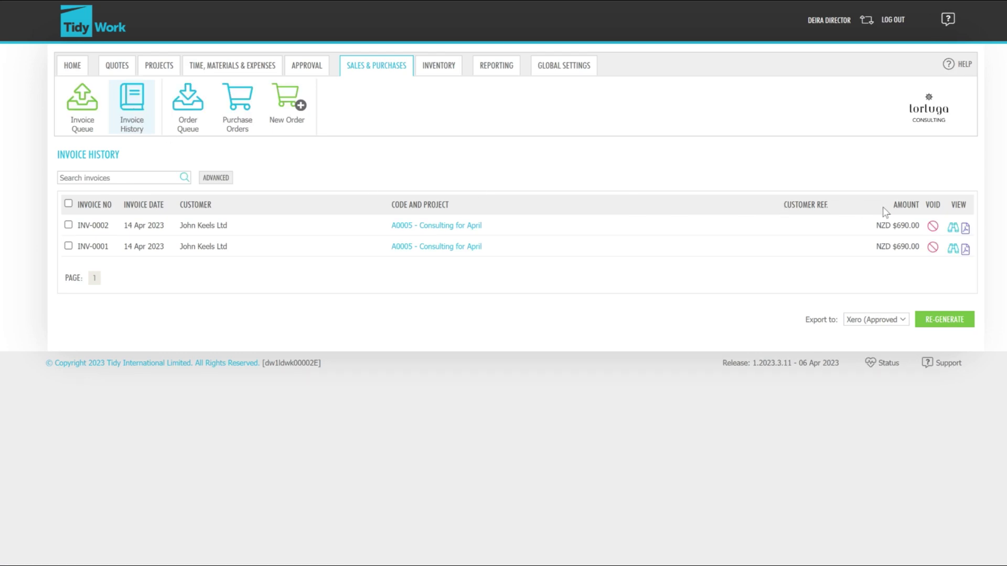
click(965, 228)
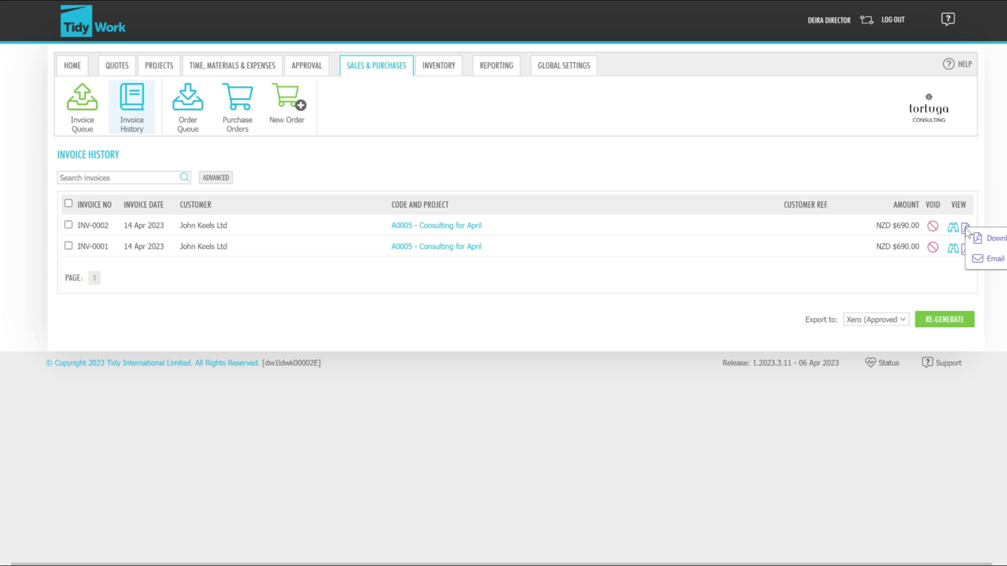
click(986, 259)
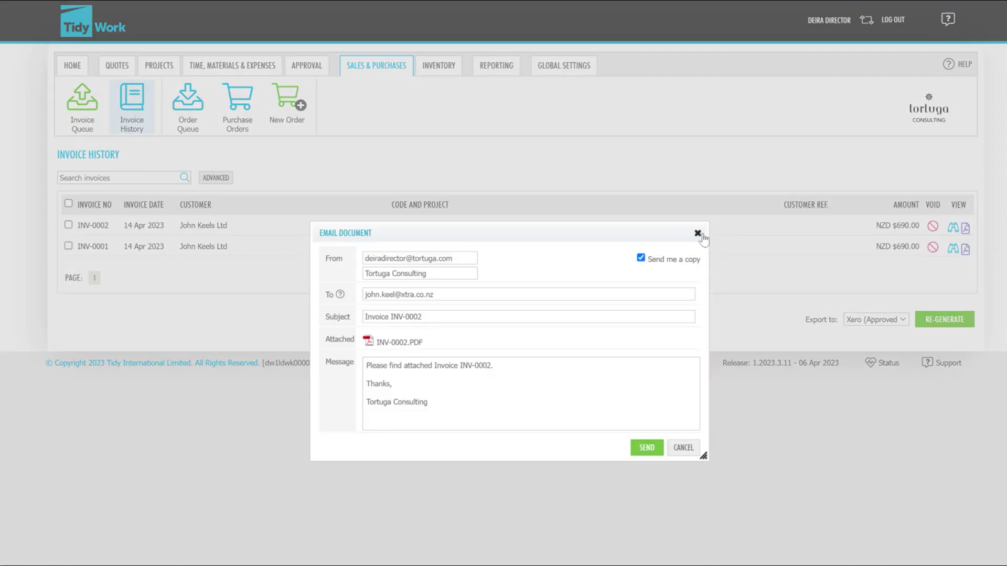
click(698, 233)
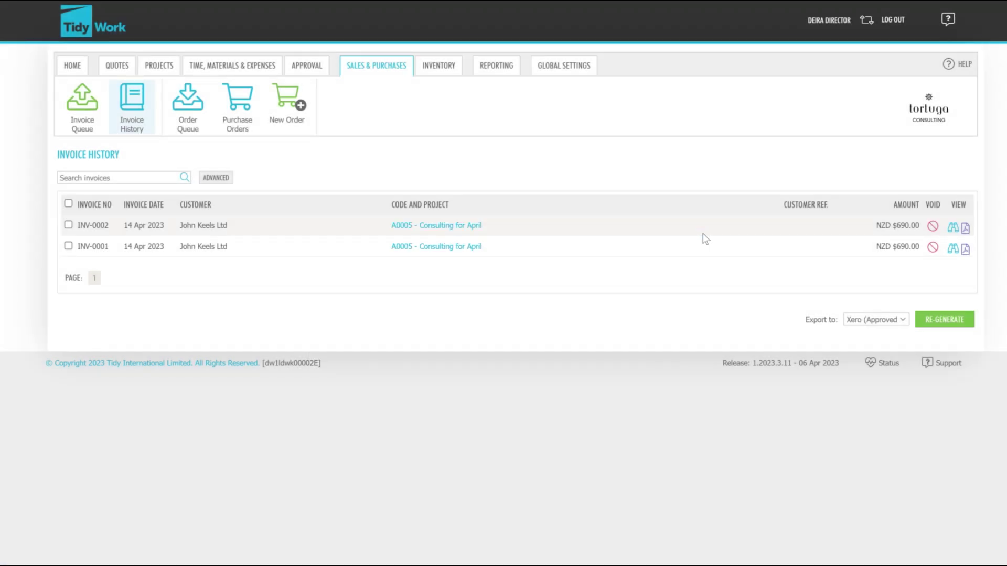
Record Consulting for April's planned Box 10 Litre Dye and 10 Pack Tape on Friday 14 April 2023, marking them as requiring purchasing.
click(247, 67)
click(129, 118)
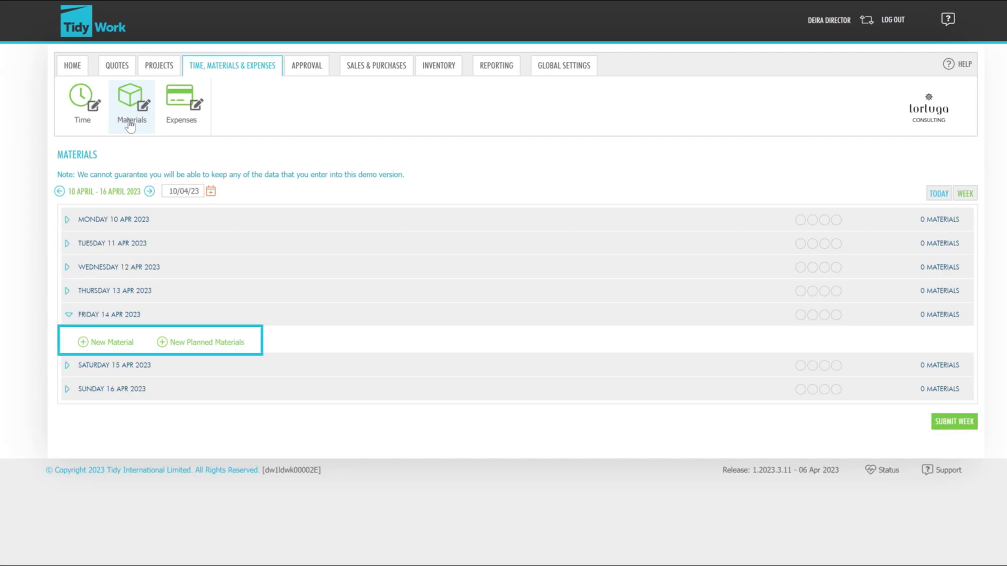
click(170, 346)
click(440, 171)
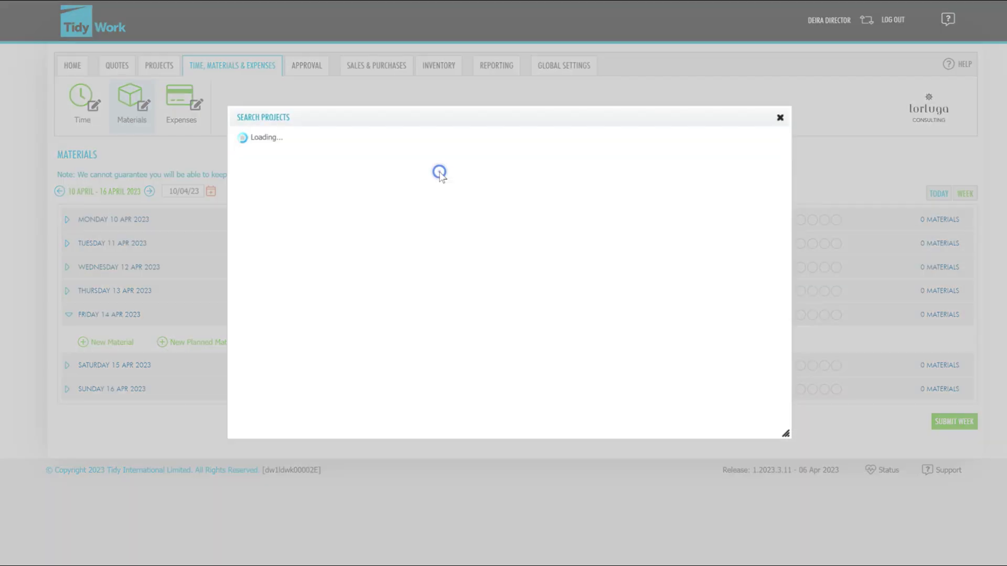
click(374, 256)
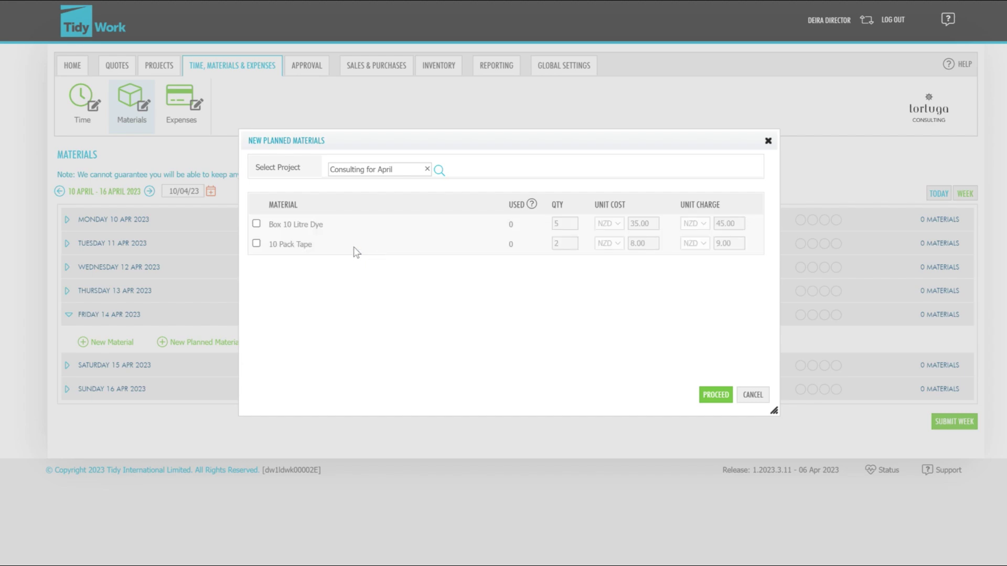
click(293, 226)
click(287, 245)
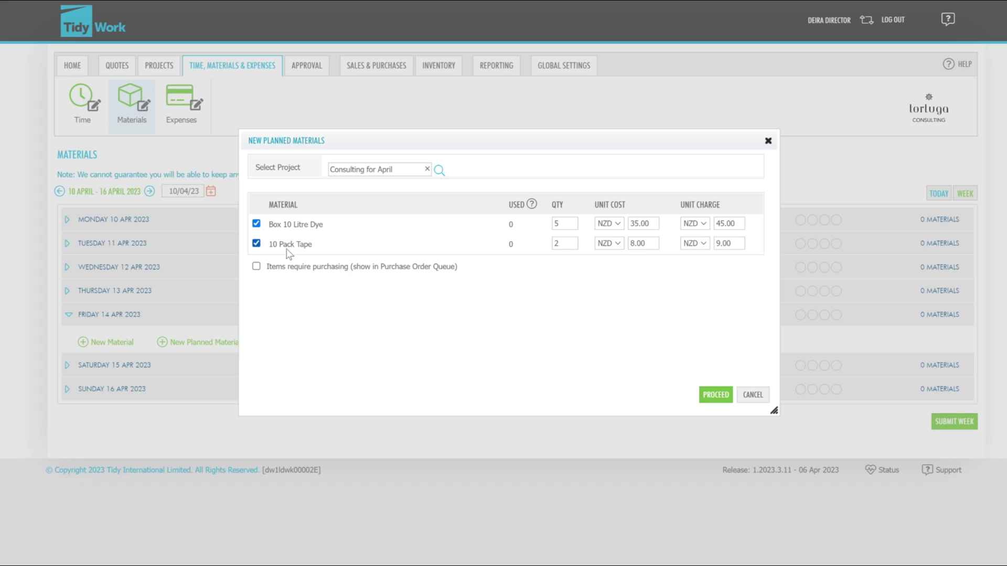
click(288, 268)
click(723, 402)
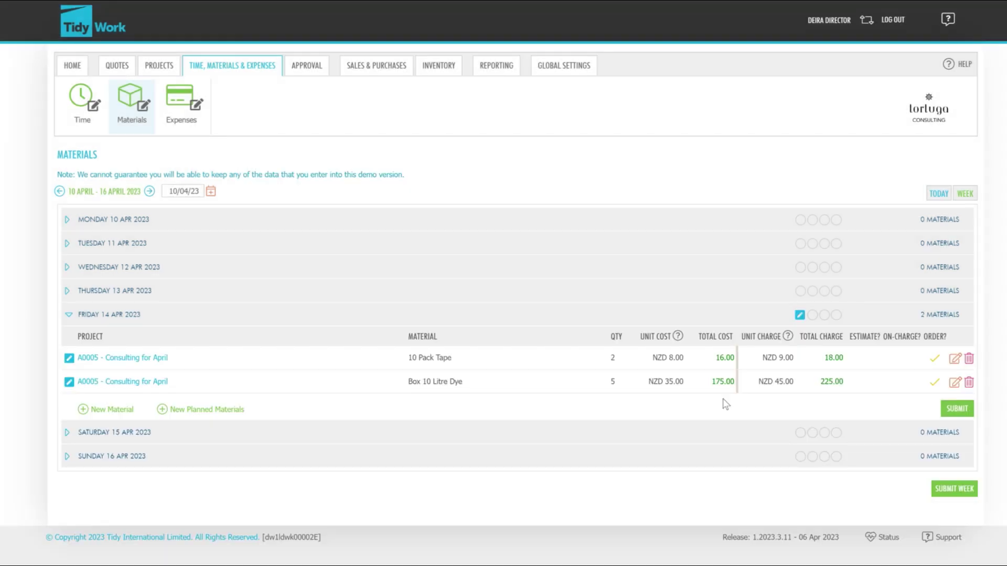
Add 2 Double Length Staplers to Consulting for April with a purchase order required, and submit the materials for Friday 14 April.
click(118, 410)
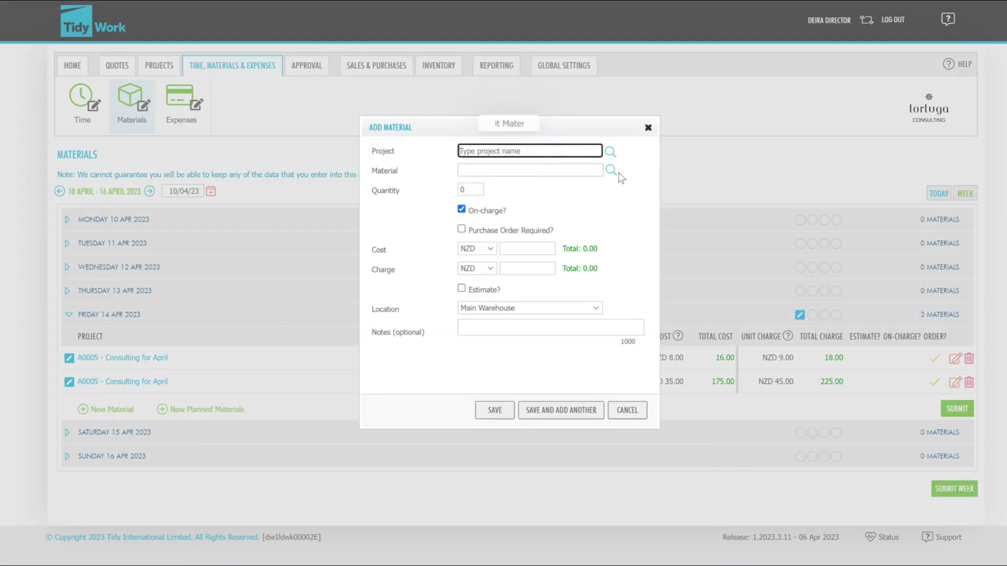
click(610, 152)
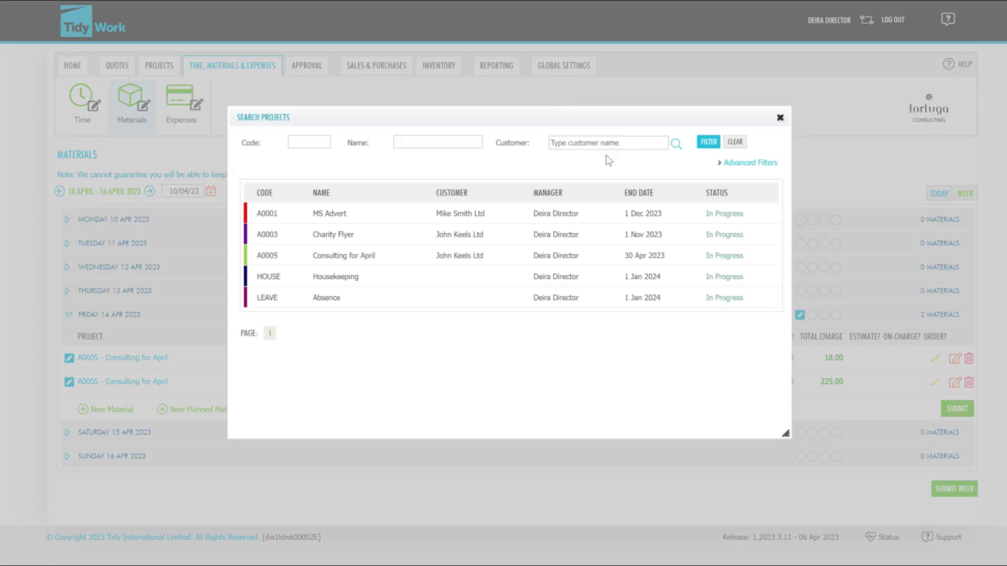
click(376, 257)
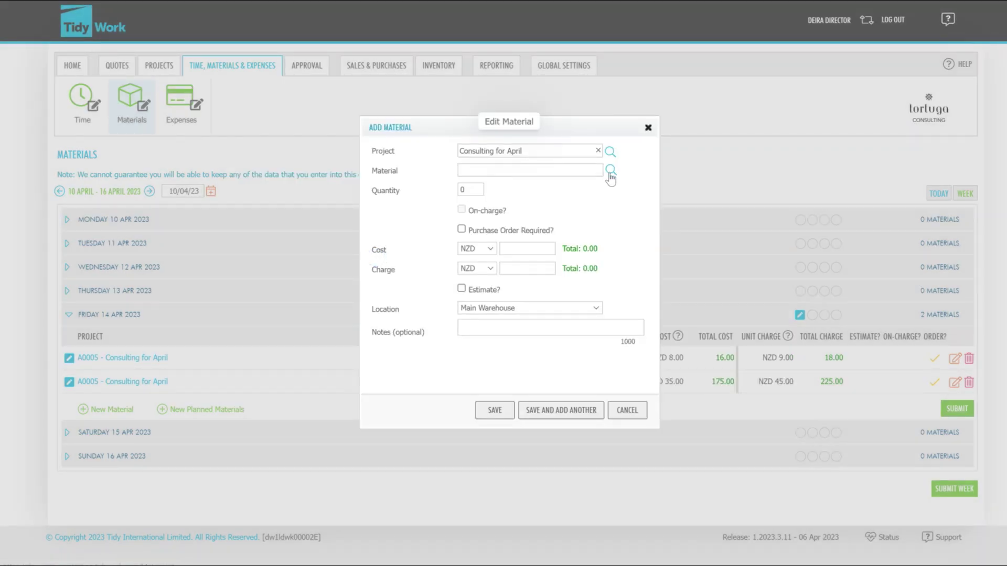
click(610, 170)
click(366, 337)
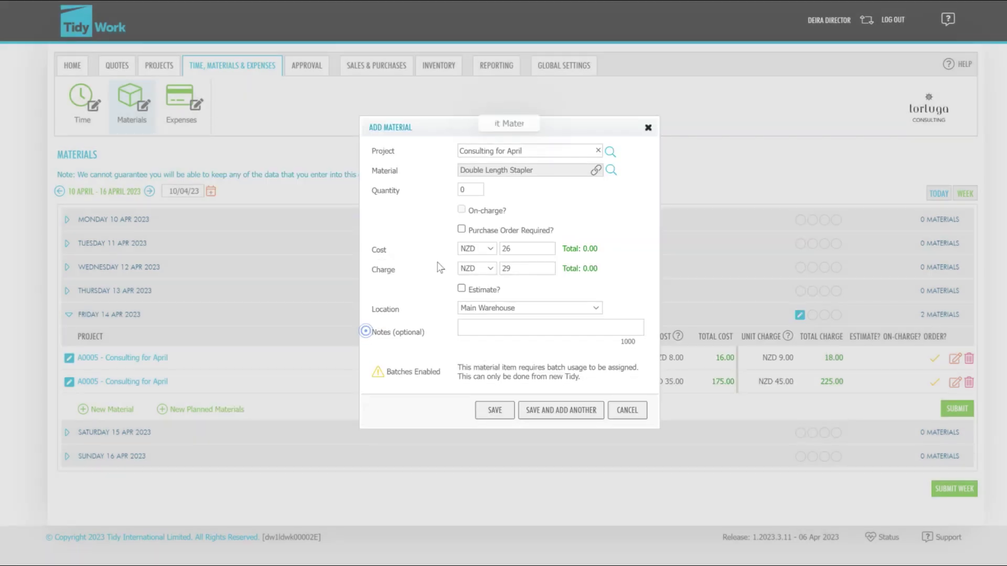
double_click(463, 189)
text(2)
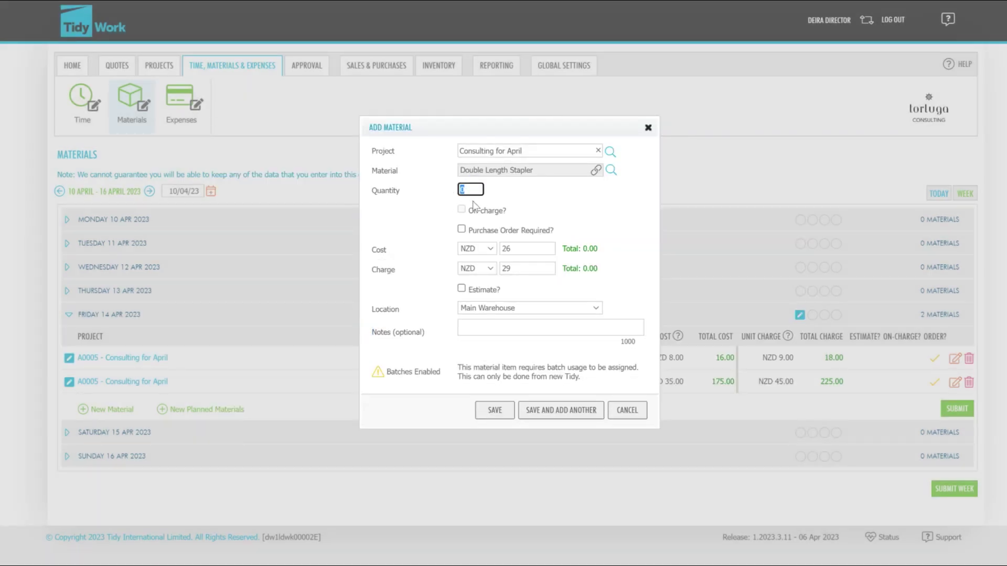
click(596, 216)
click(496, 232)
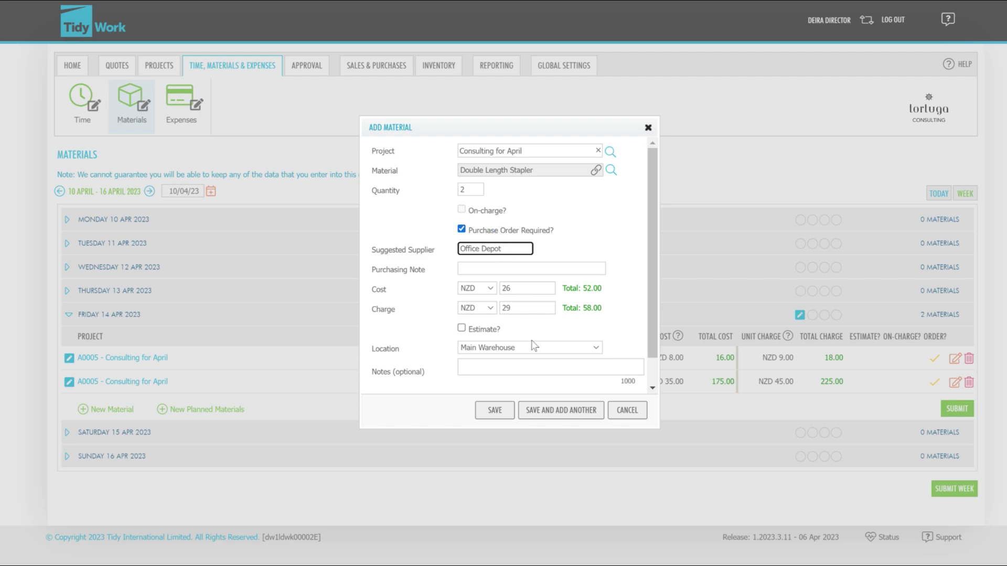
click(494, 410)
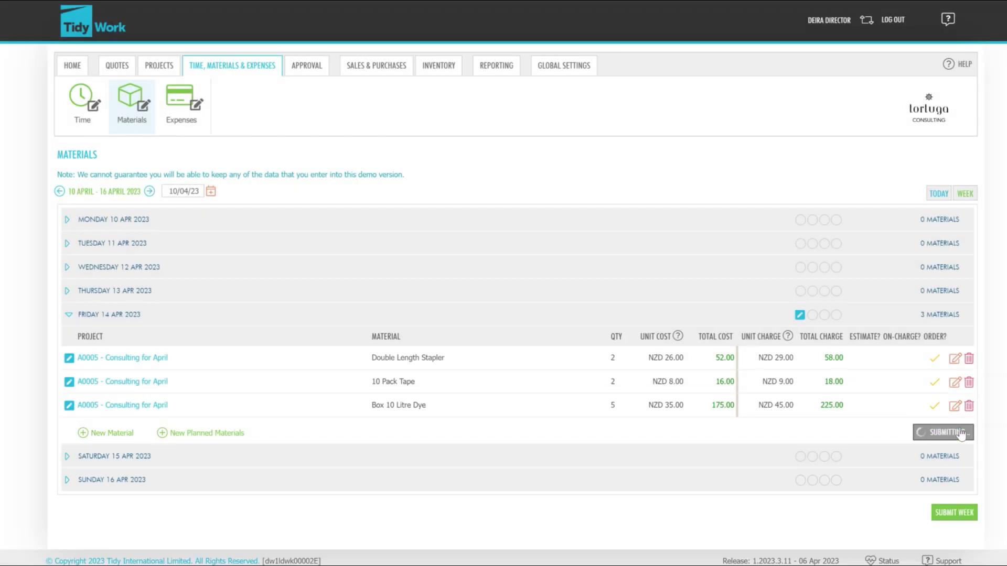
click(959, 432)
click(709, 358)
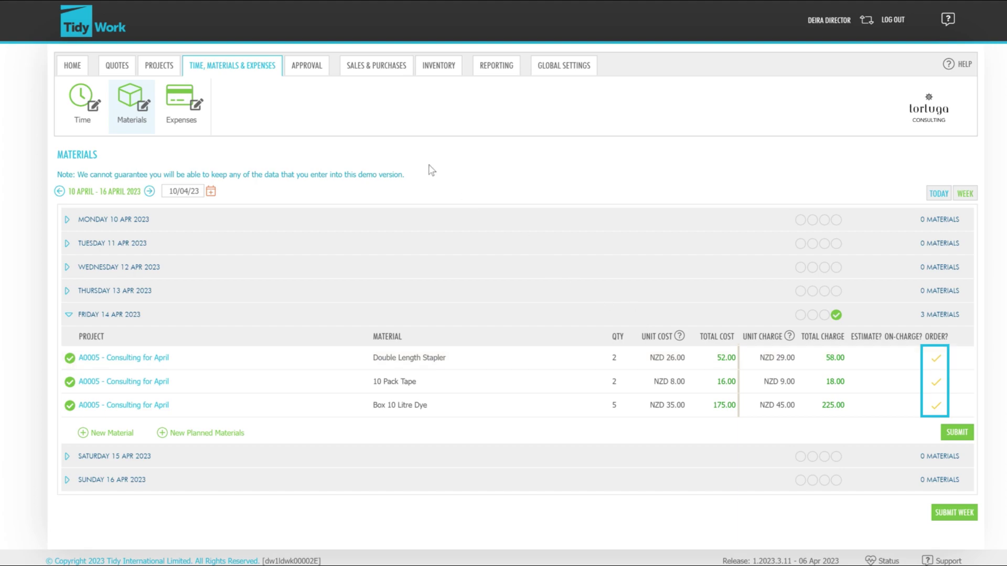
Create a purchase order from the order queue for Consulting for April's 10 Pack Tape, Box 10 Litre Dye and Double Length Stapler.
mouse_move(397, 71)
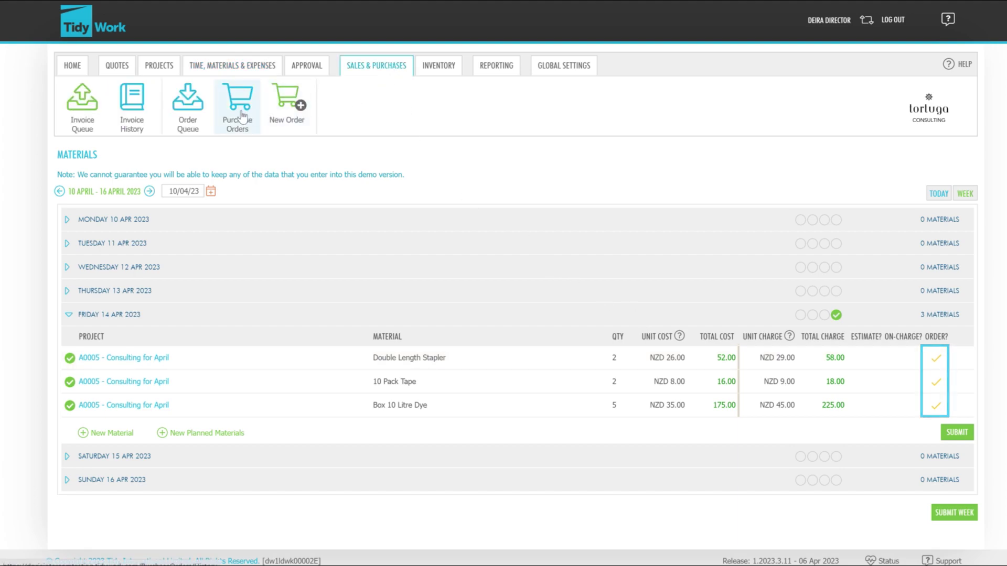
click(206, 125)
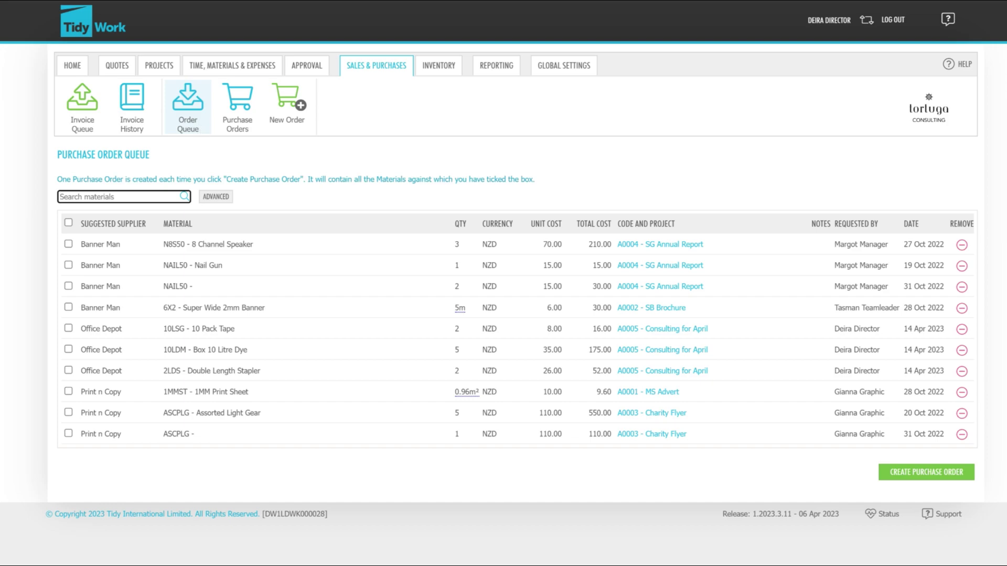
click(69, 329)
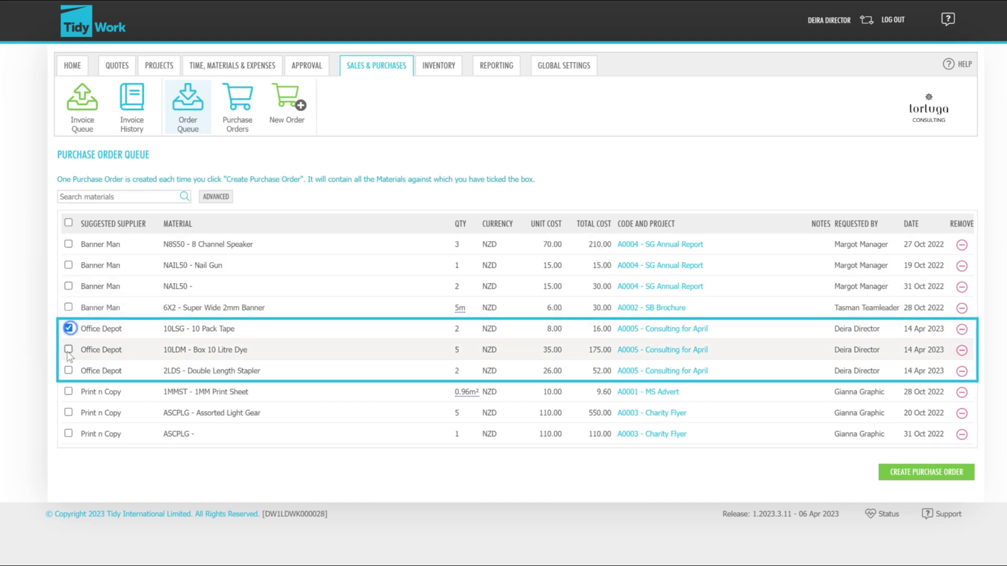
click(68, 350)
click(68, 371)
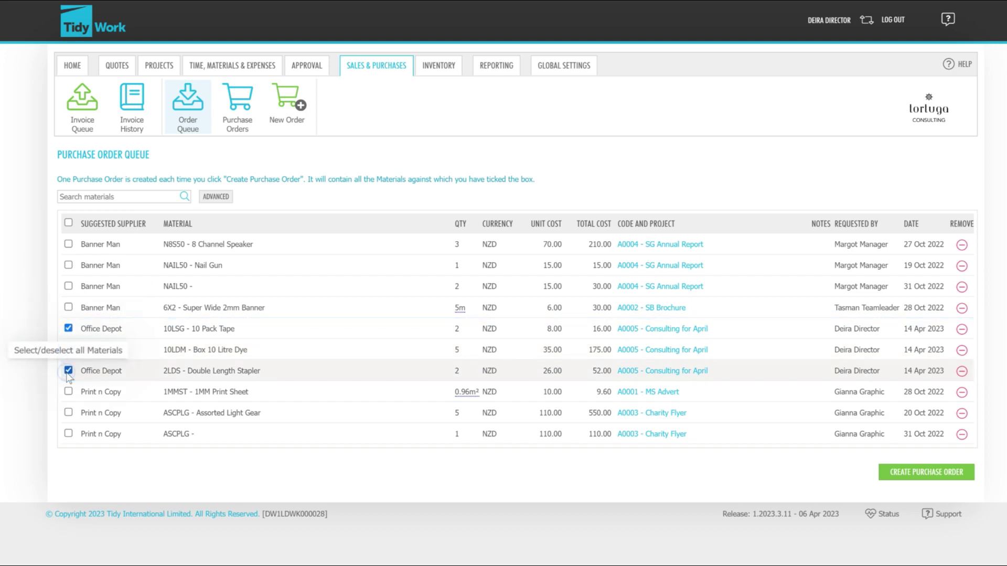
click(906, 474)
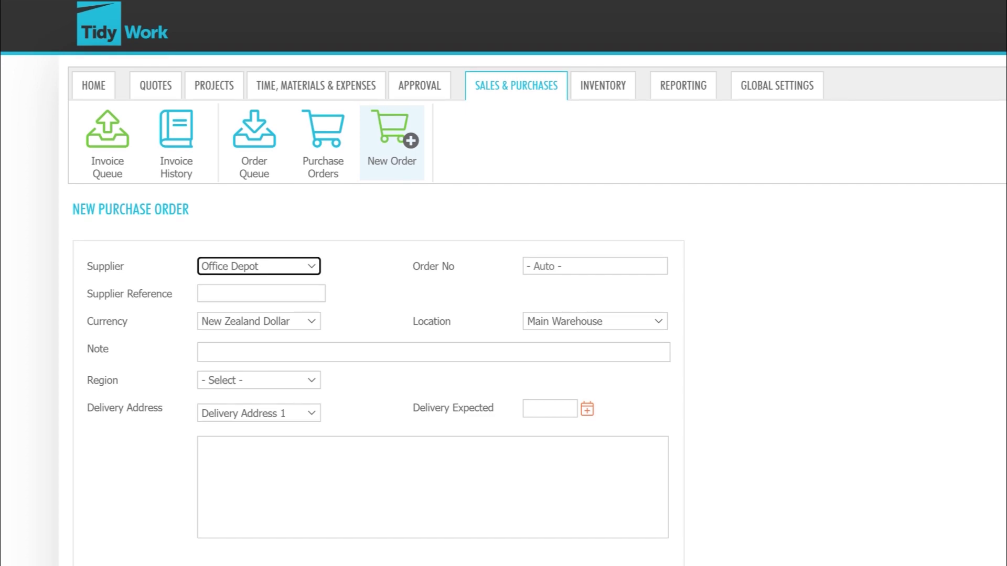
Set the new purchase order's region to Eastside, and check the delivery address and template options.
scroll(907, 557, down, 5)
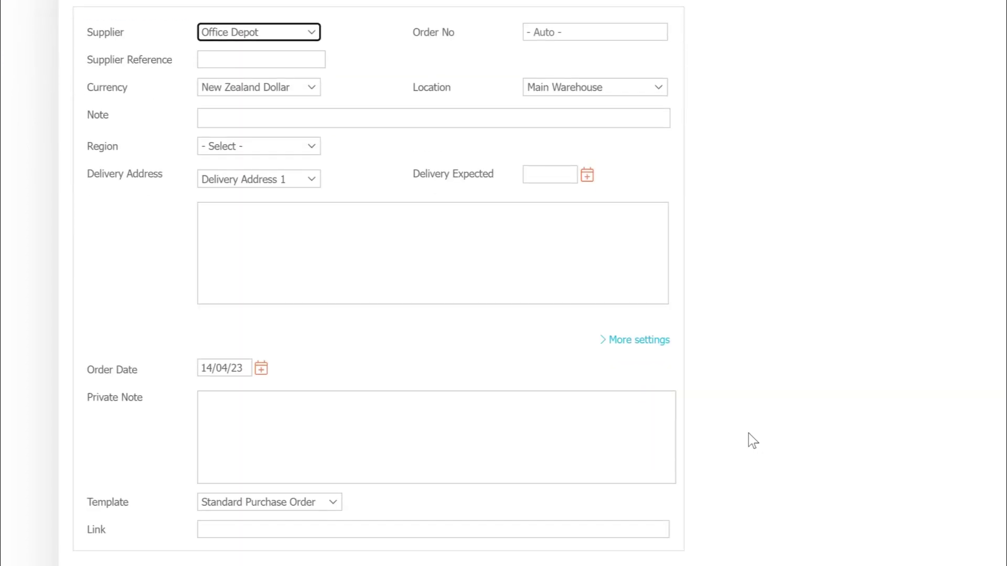
click(276, 178)
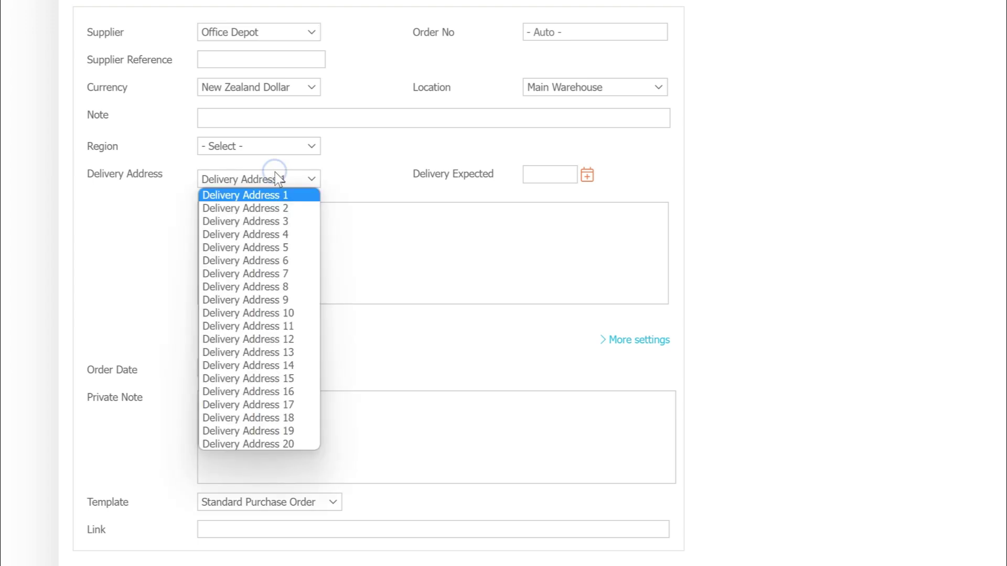
click(287, 149)
click(285, 145)
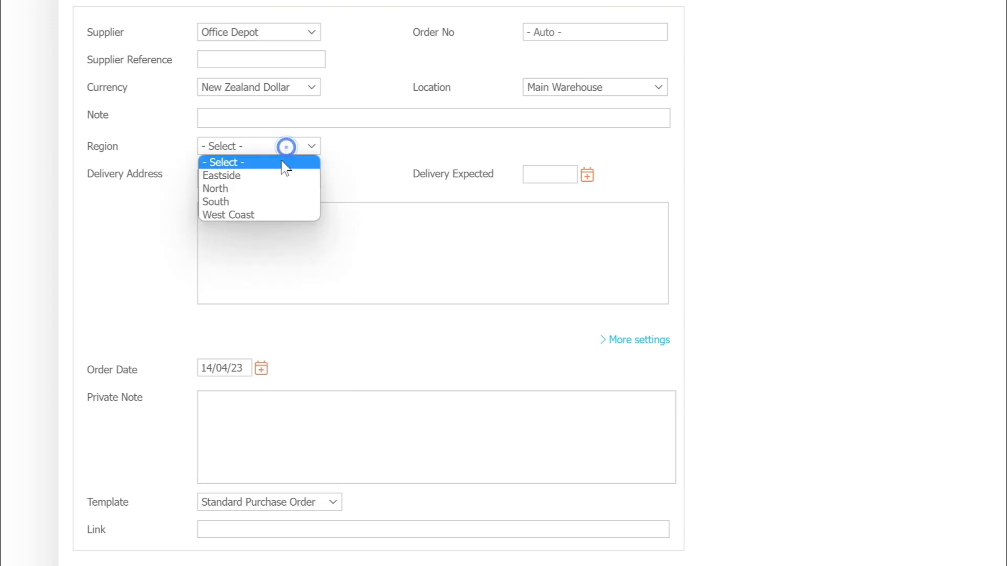
click(274, 174)
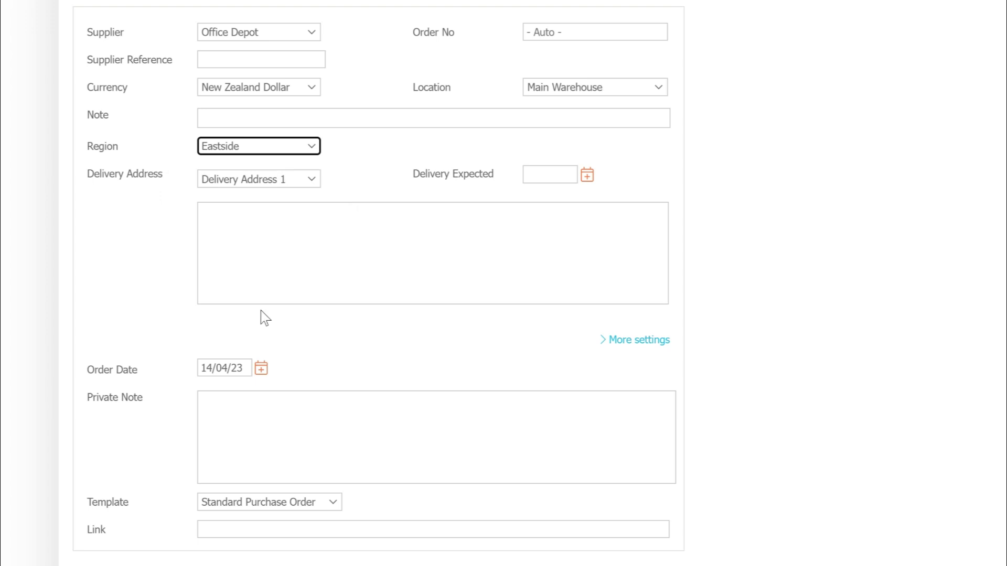
click(270, 507)
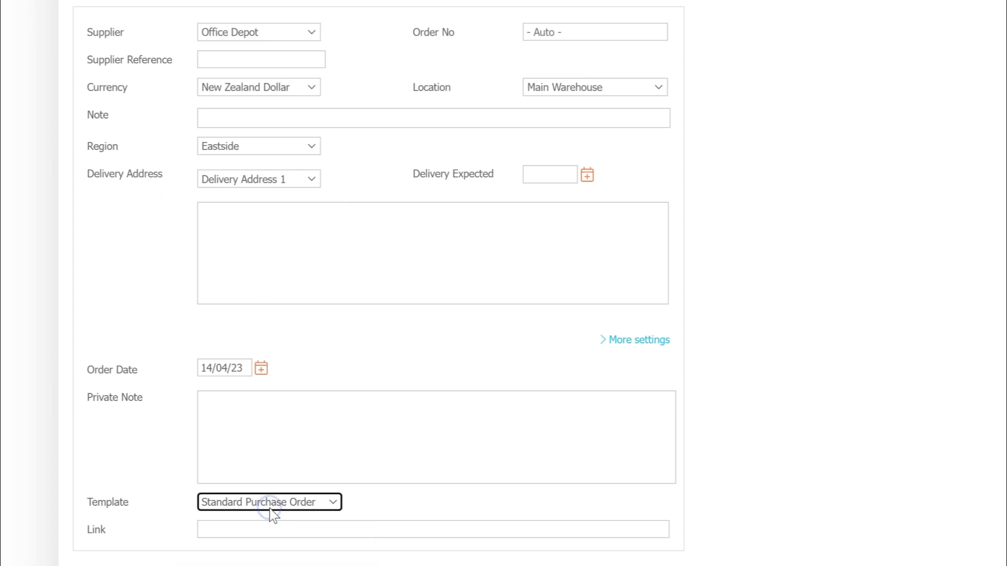
Add a blank line to the purchase order items, and delete it again.
scroll(270, 509, down, 3)
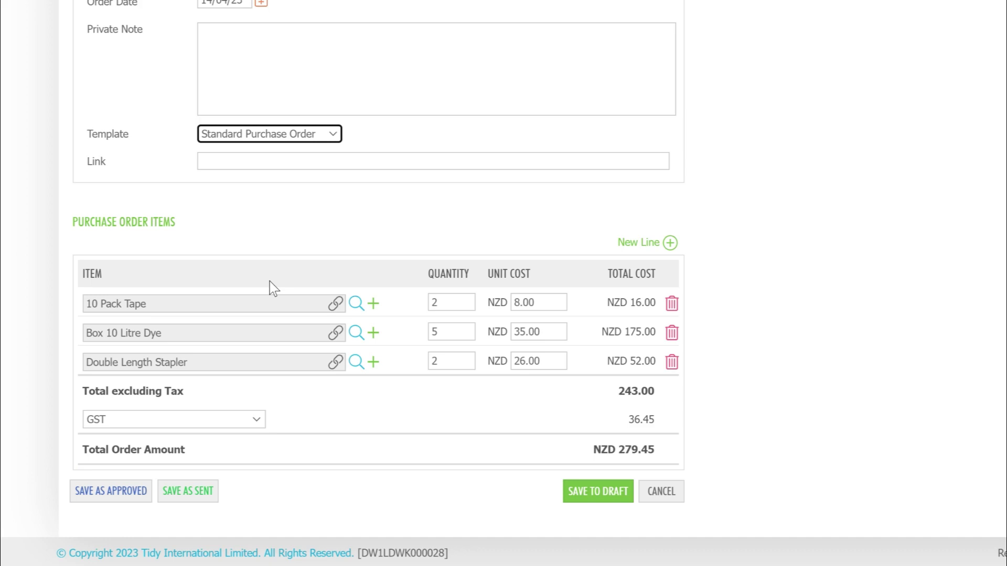
click(672, 244)
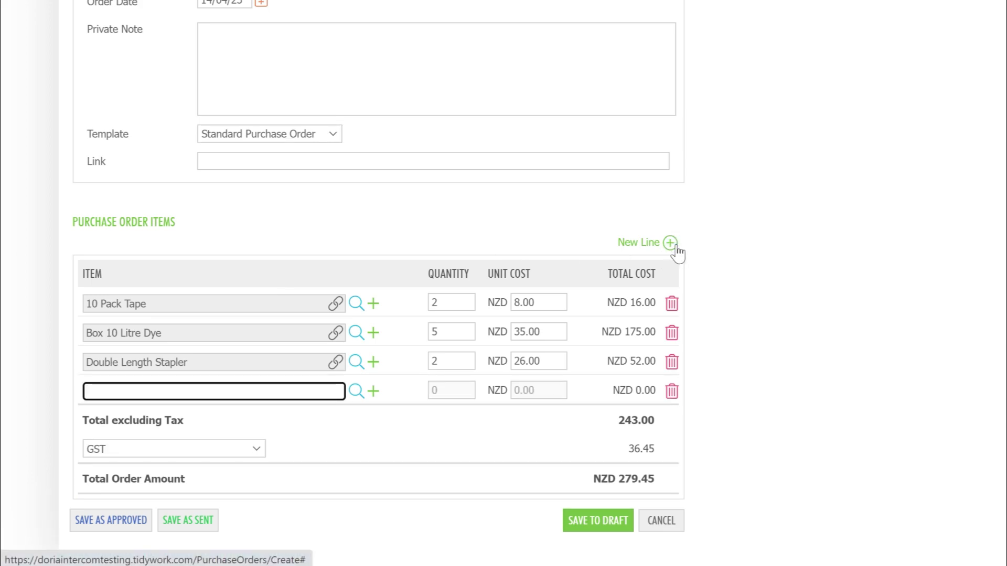
click(672, 392)
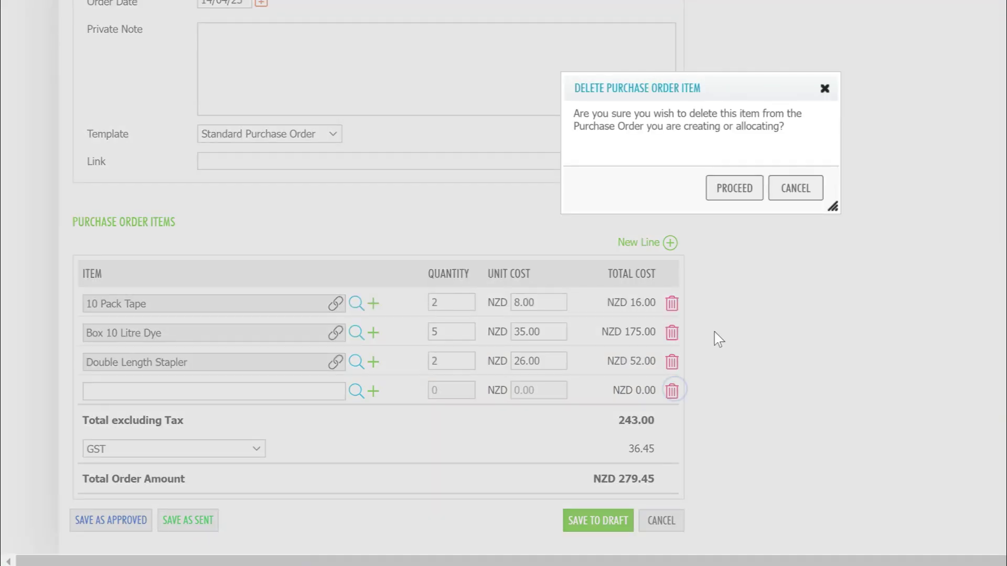
click(729, 184)
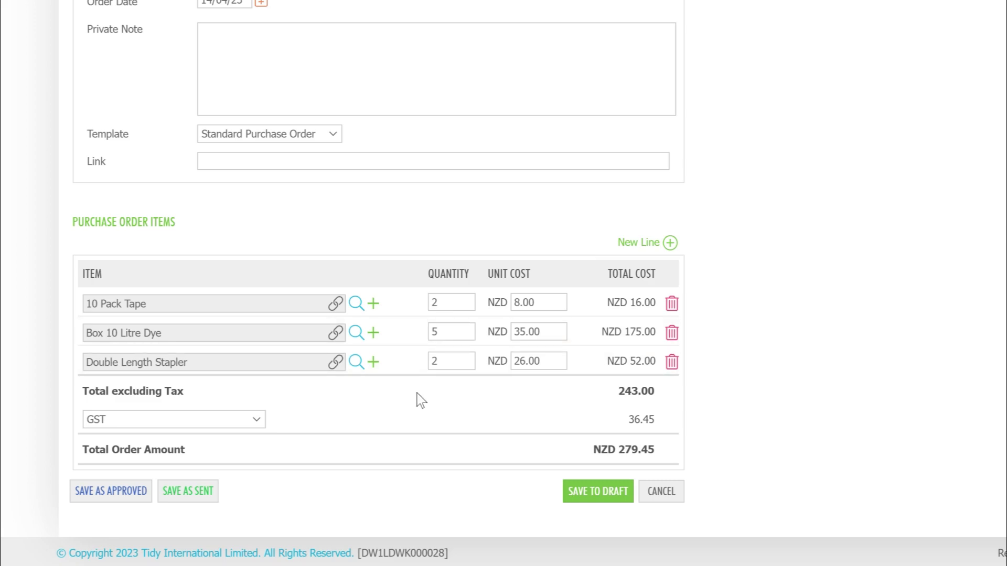
Save the Office Depot purchase order as approved, and change its status to Sent from its details page.
click(110, 495)
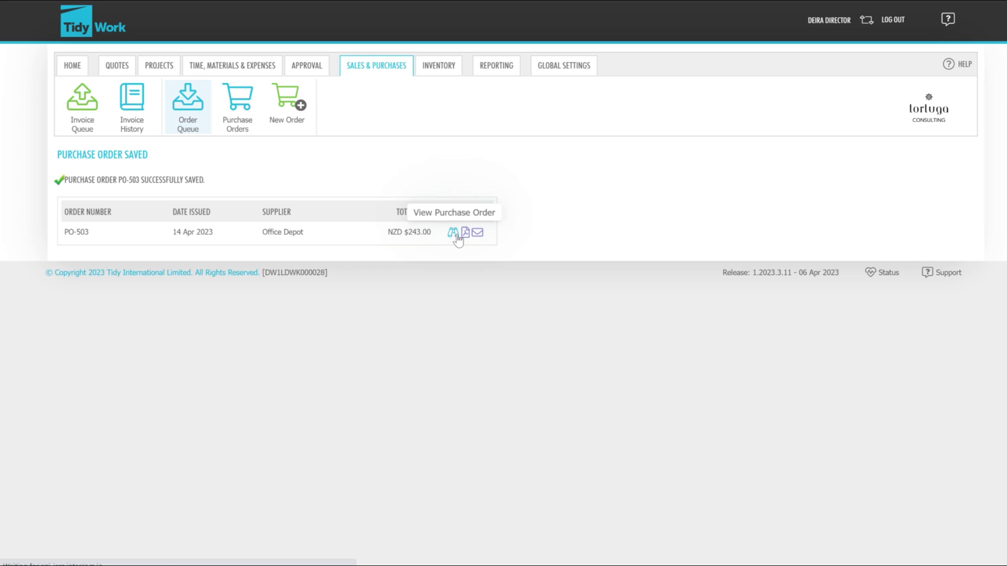
click(457, 234)
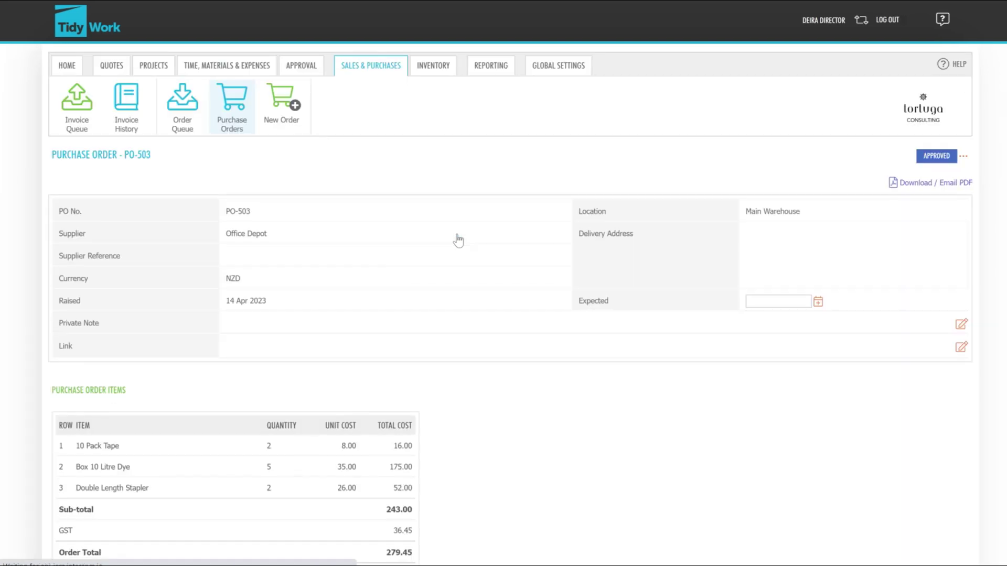
click(964, 156)
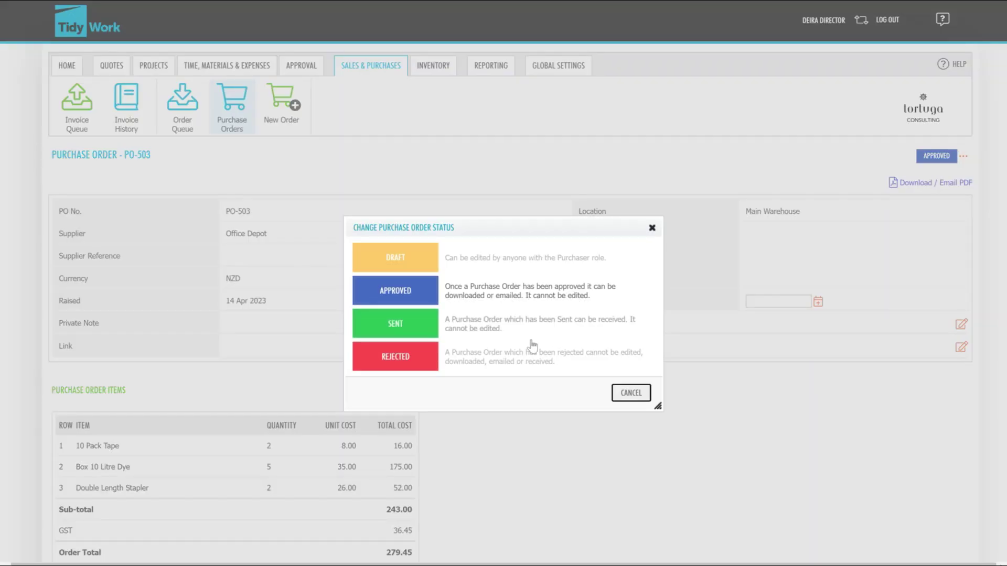
click(510, 331)
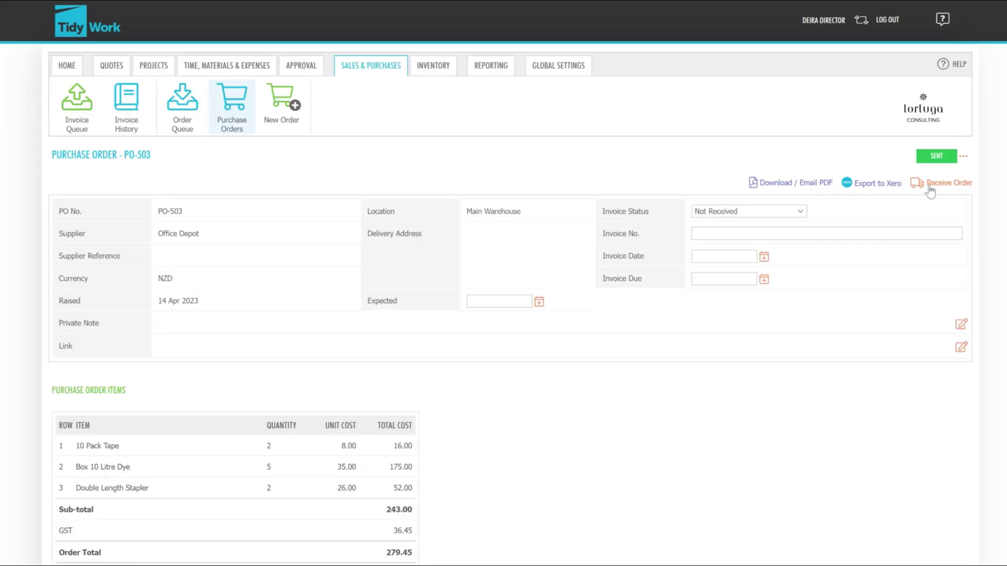
Open the purchase order's Xero export, choose Invoice Received as the invoice status, and close it without exporting.
click(877, 189)
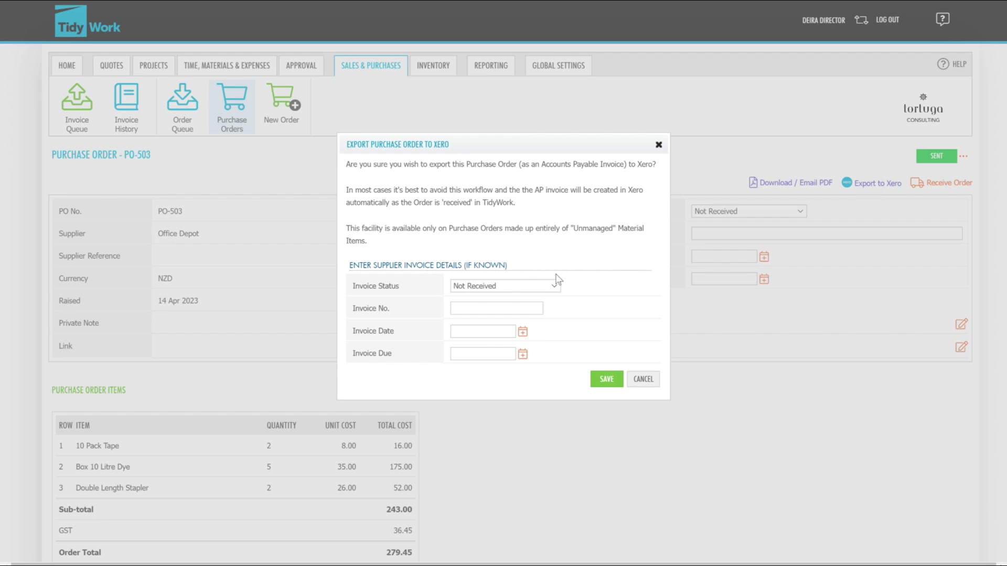
click(534, 286)
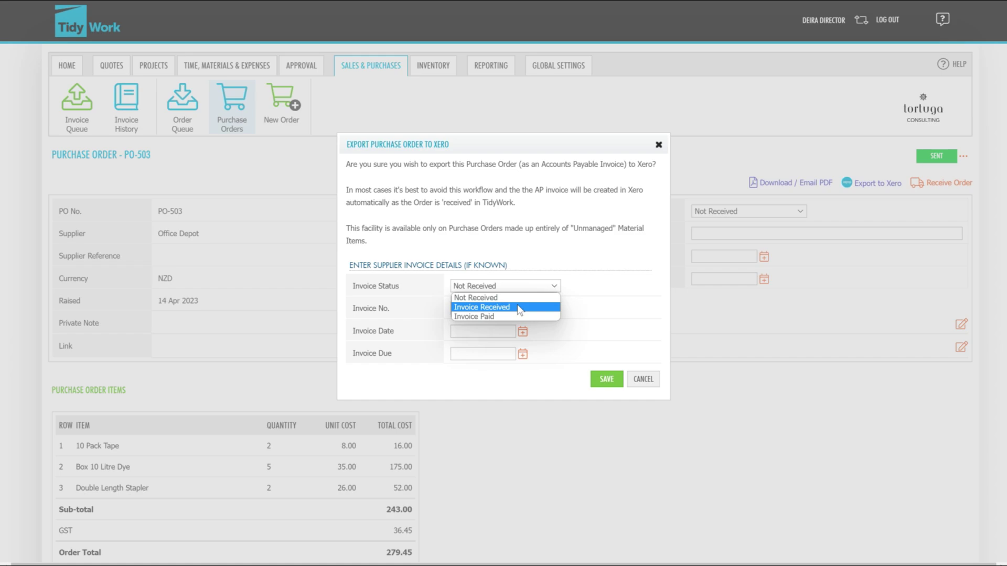
click(519, 308)
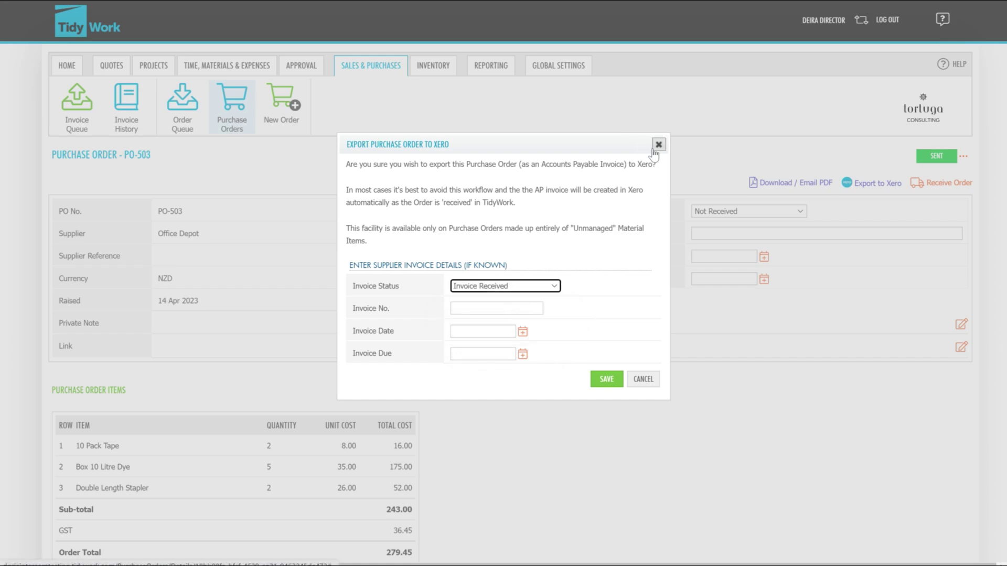
click(654, 150)
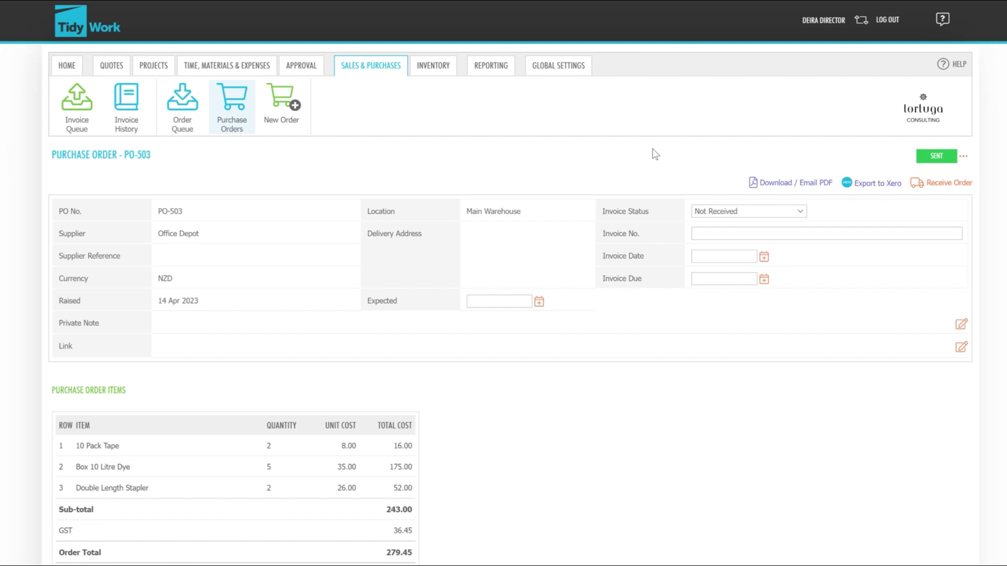
Start receiving the Office Depot purchase order, and set its invoice status to Invoice Received.
click(921, 183)
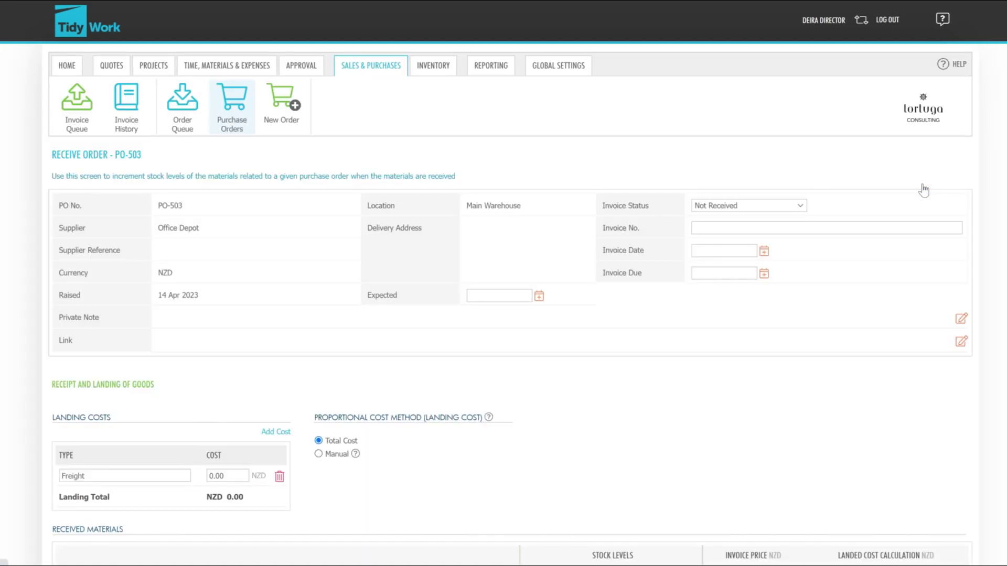
click(785, 206)
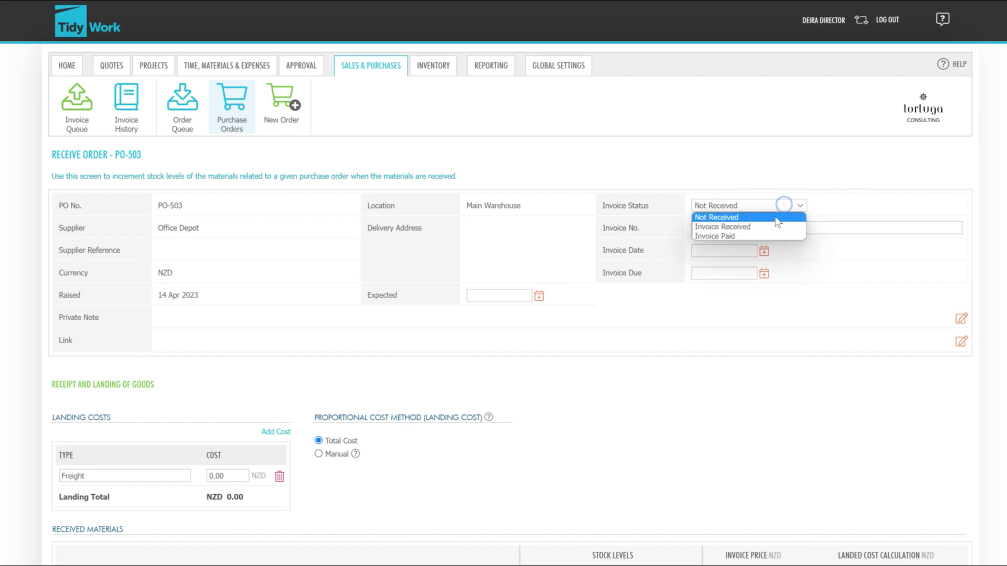
click(772, 227)
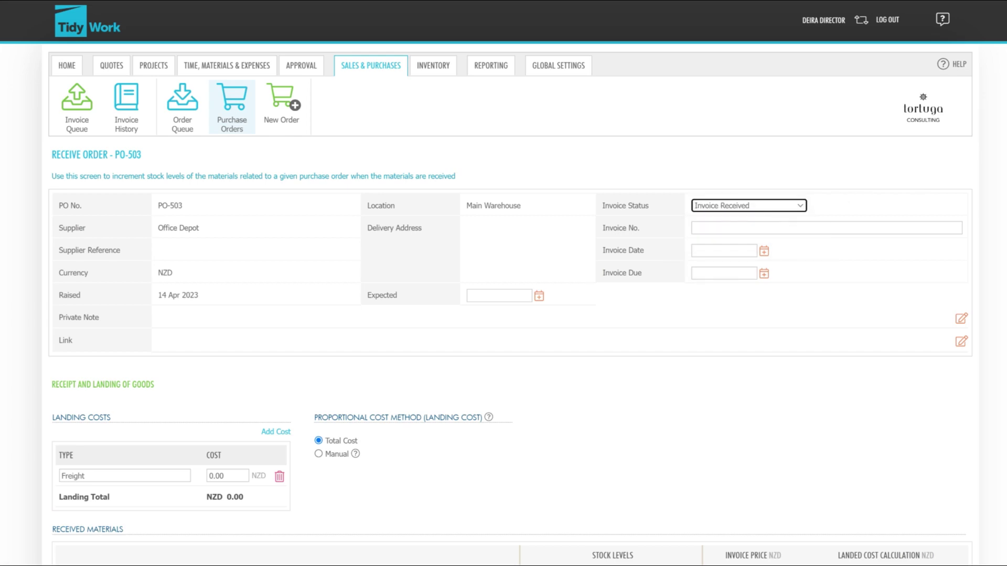
Set the received quantity of 10 Pack Tape to 1, and confirm the receipt with the unreceived items split off into a new purchase order.
scroll(504, 283, down, 6)
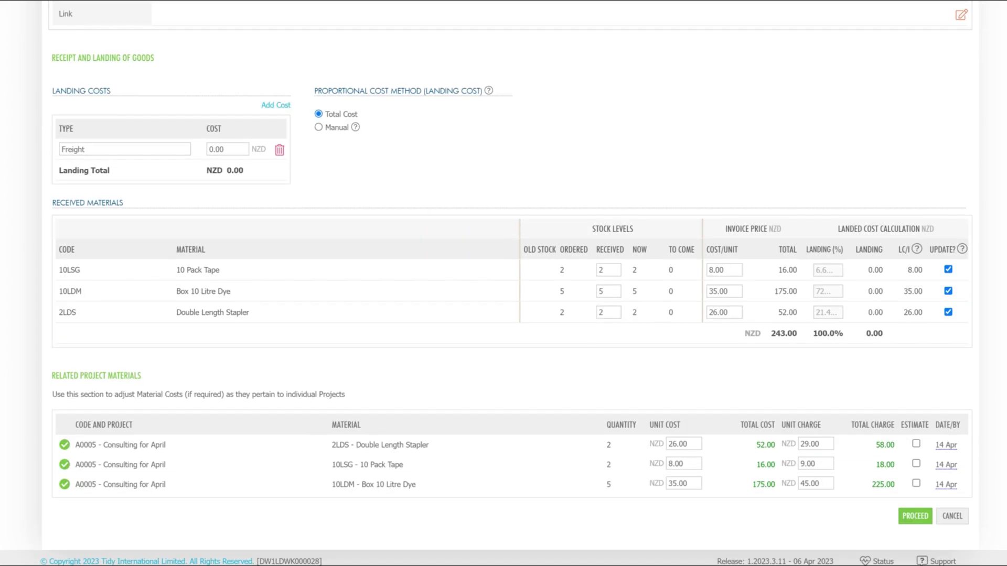
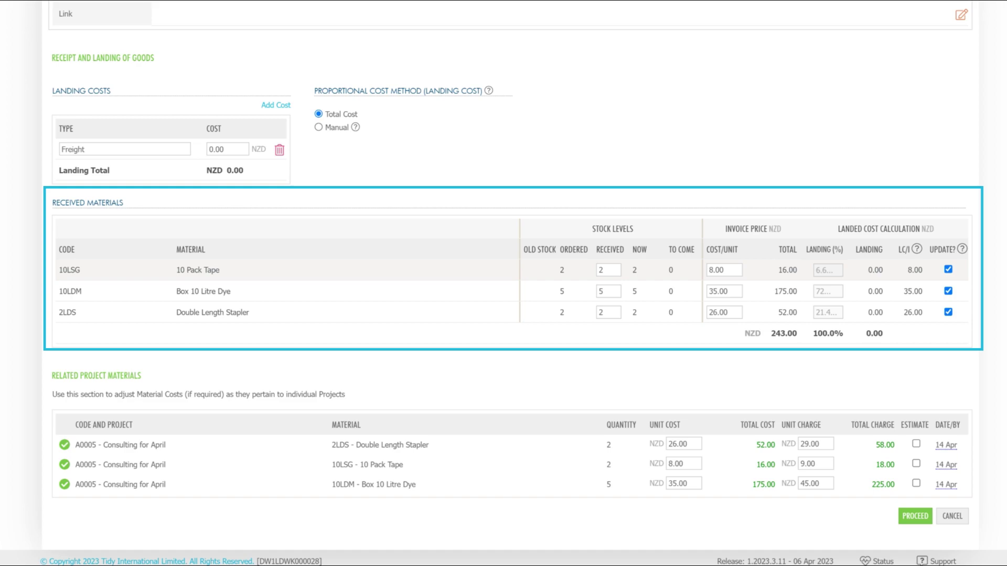
double_click(608, 270)
text(1)
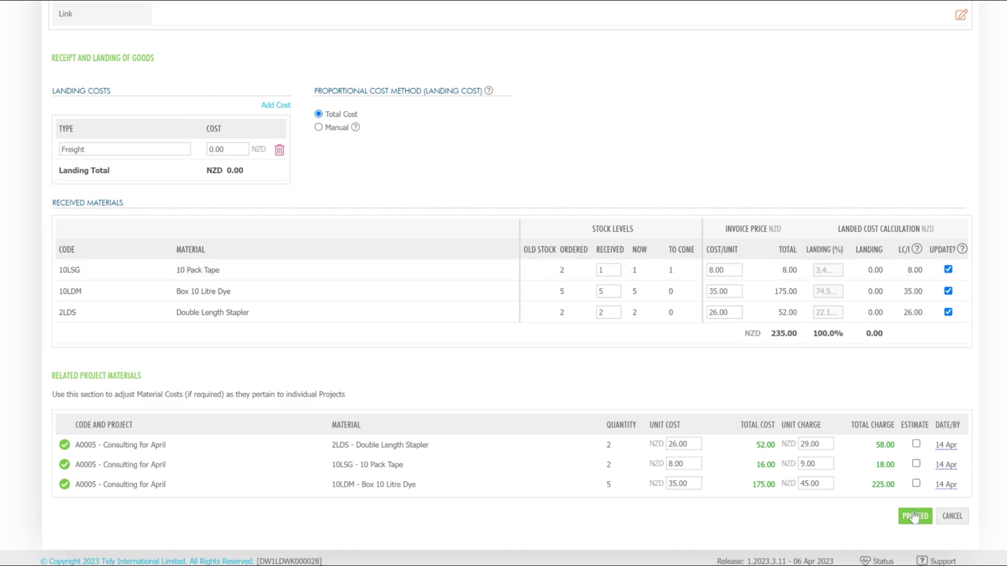
click(916, 517)
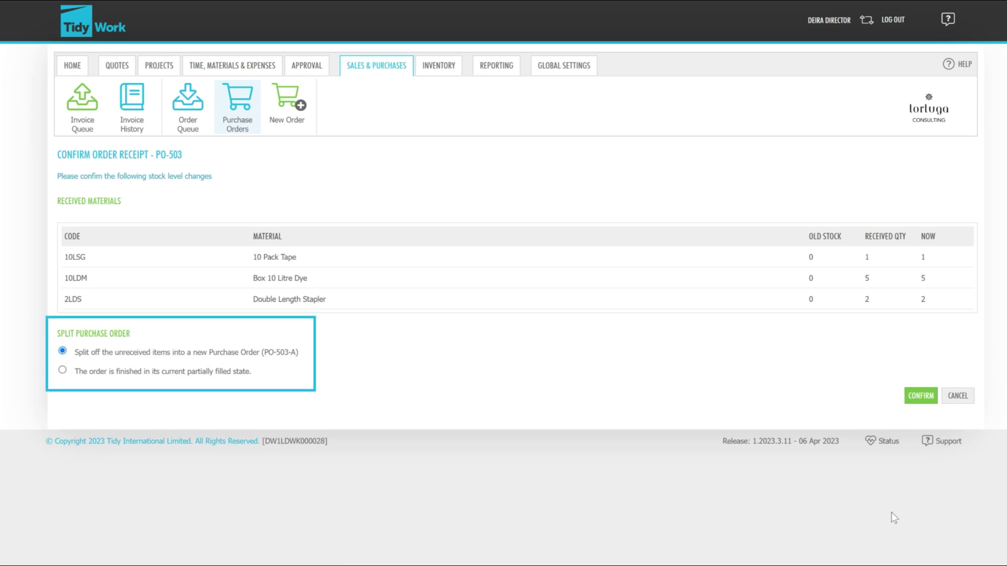
click(928, 397)
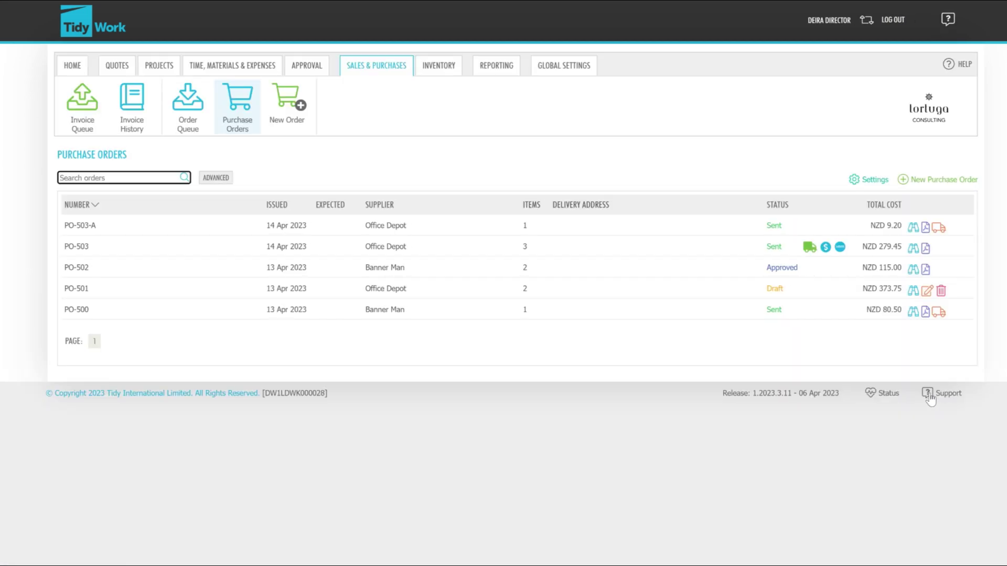
Open the Consulting for April project console, and examine its planned and actual cost and revenue details.
click(933, 443)
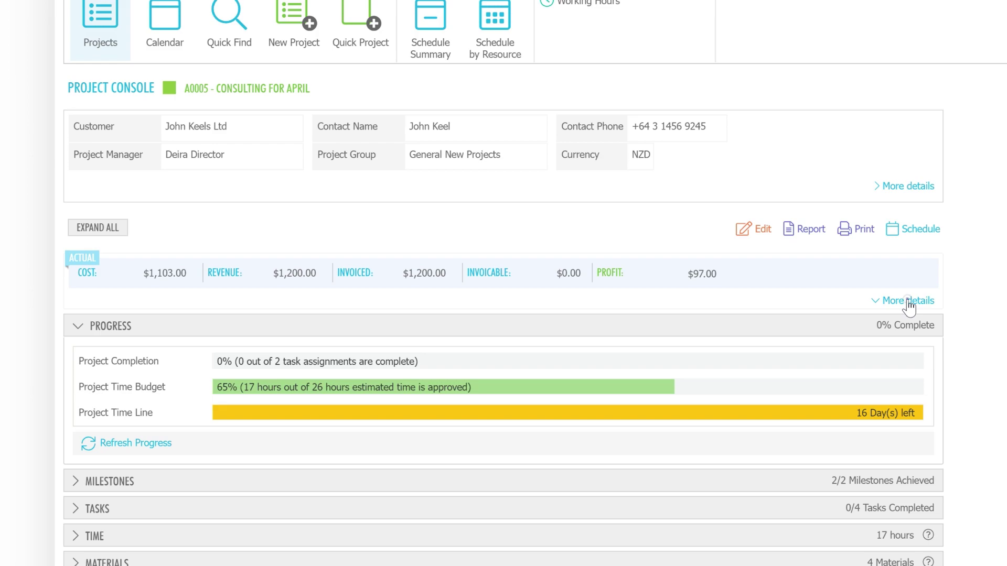
click(908, 300)
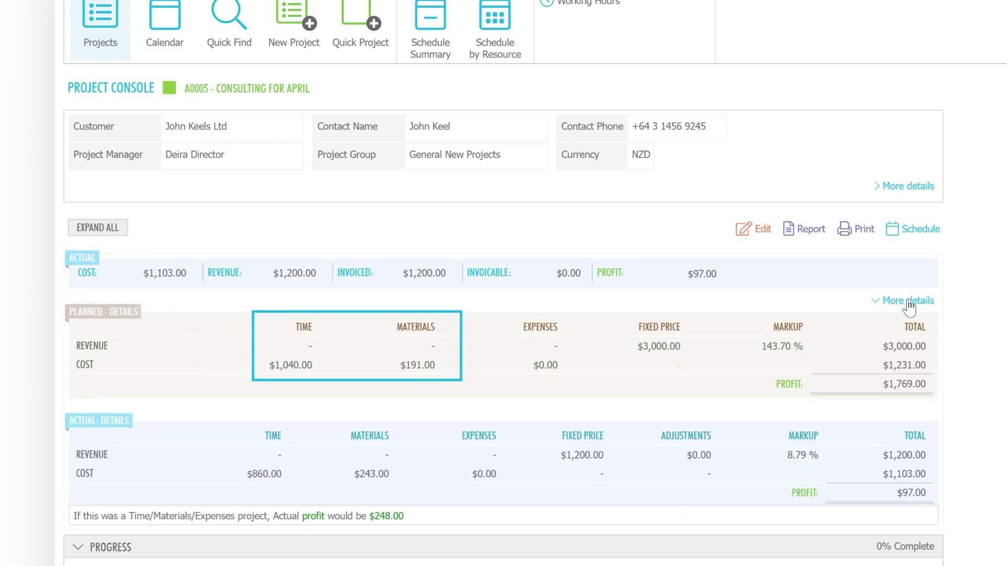
Check the materials revenue account in the Xero setup and the Xero expense account choices for the Banners material category.
click(739, 1)
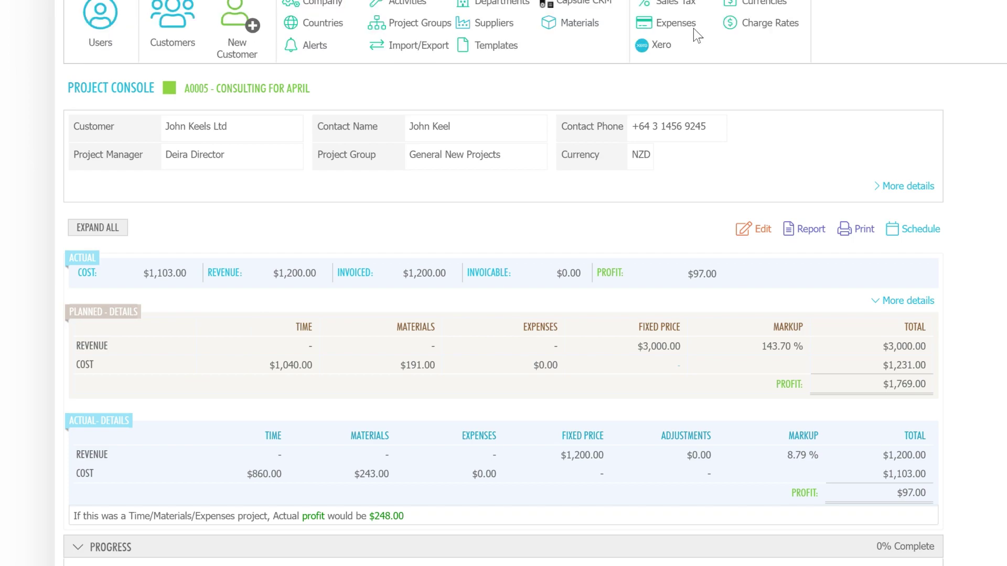
right_click(648, 48)
click(682, 68)
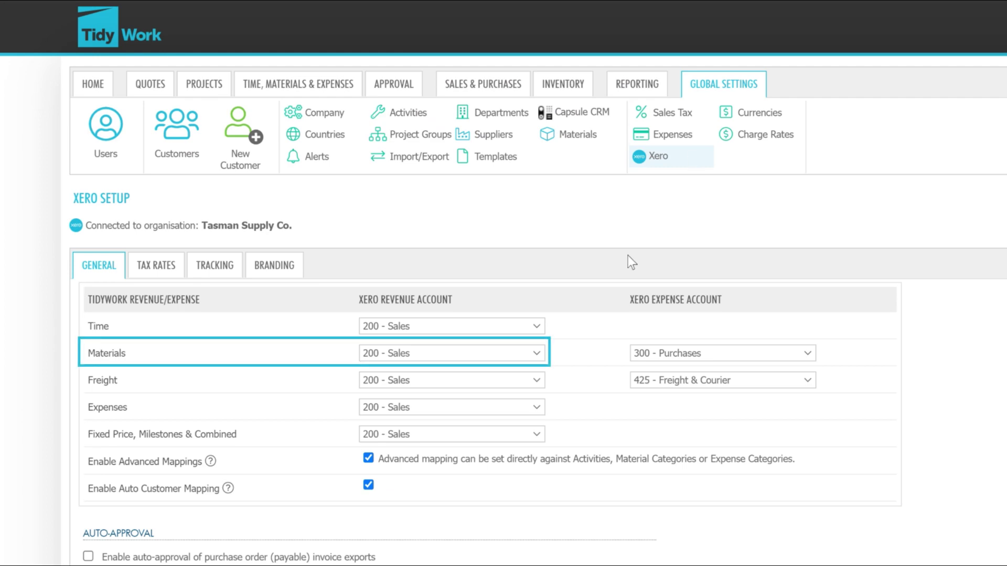
click(522, 353)
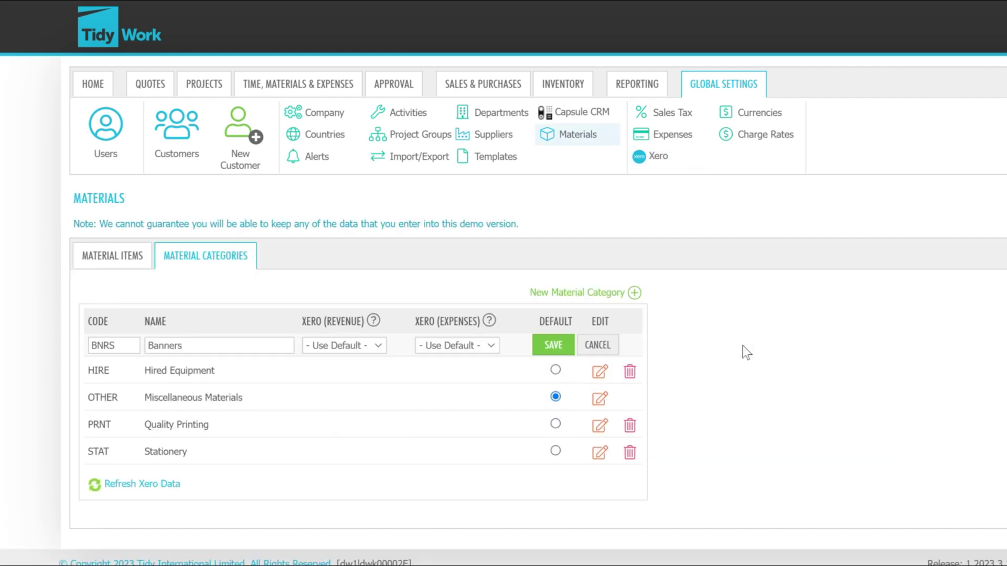
click(460, 347)
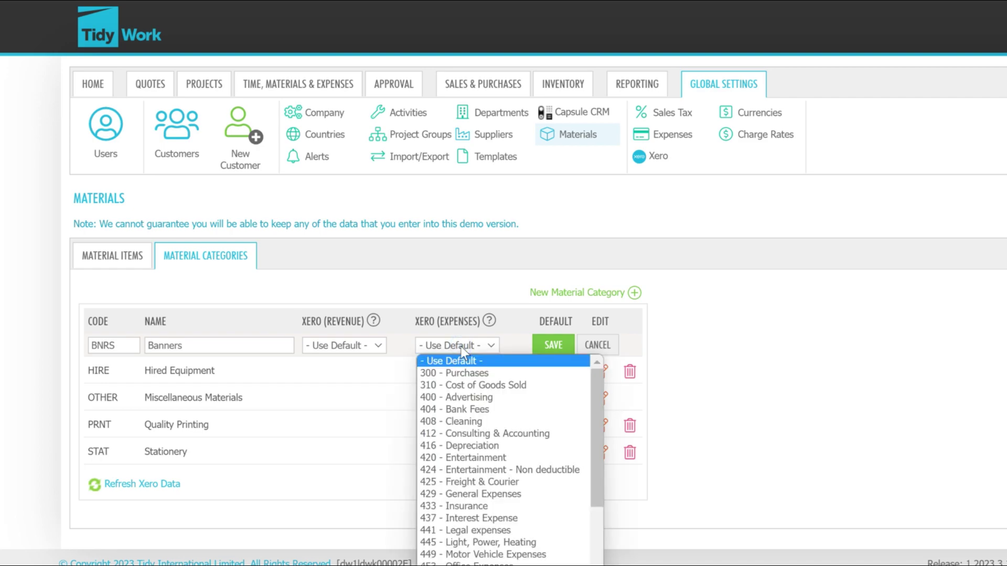
click(461, 347)
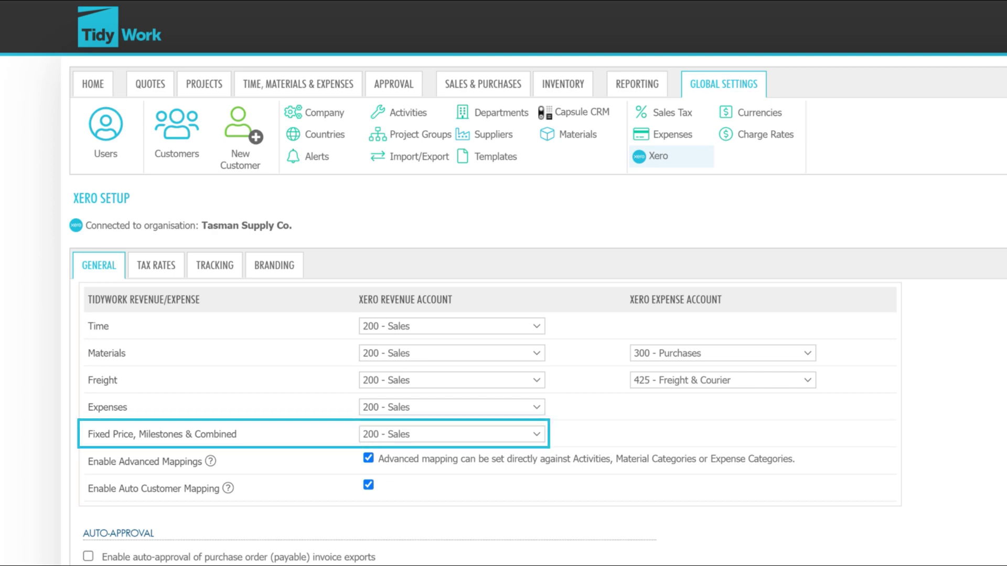
Examine the Xero tax rate mappings, including the revenue rate for NZ Goods & Services Tax.
click(154, 277)
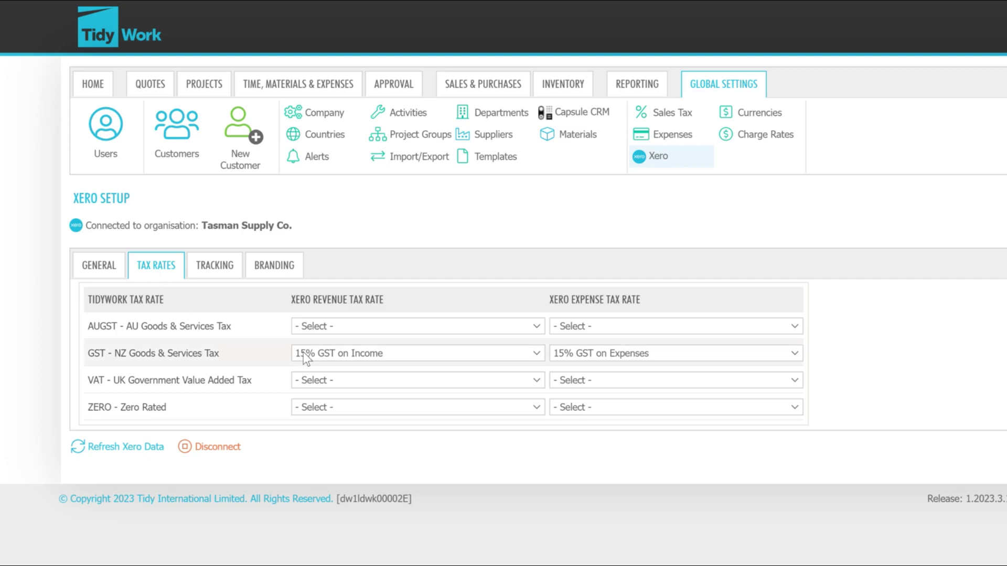
click(340, 352)
click(340, 353)
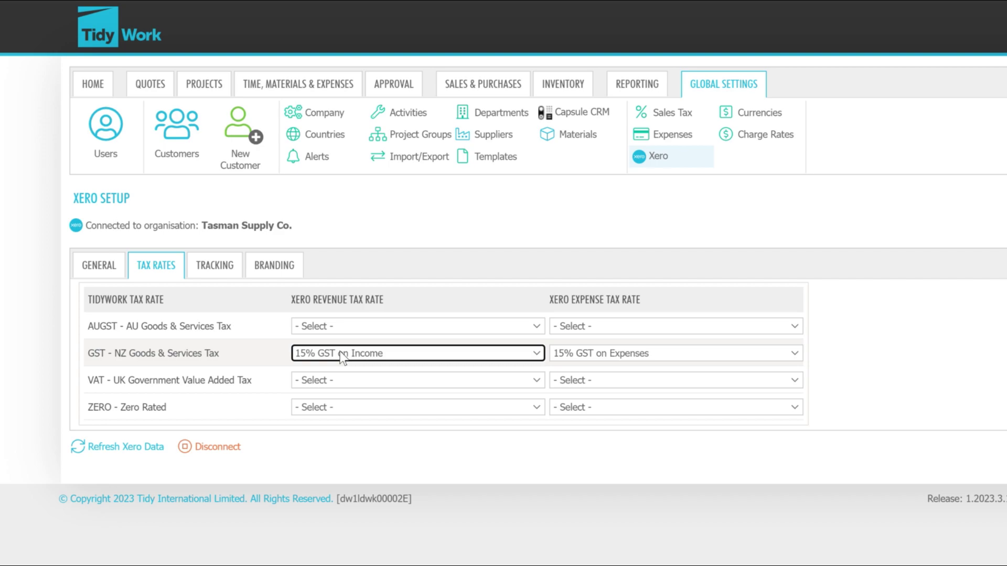
Review the Xero tracking category, and check the region setting of the General New Projects project group.
click(222, 270)
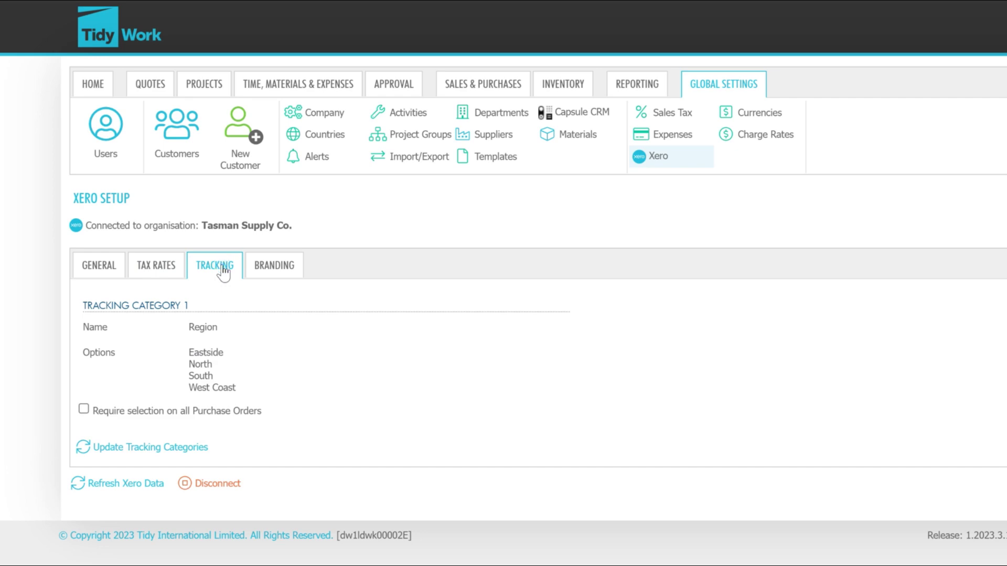
right_click(429, 138)
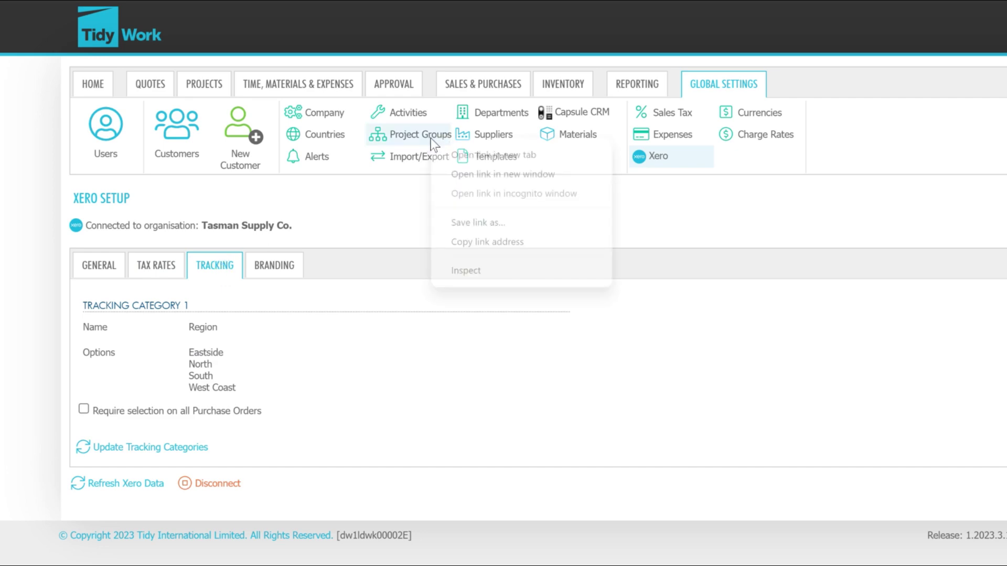
click(465, 161)
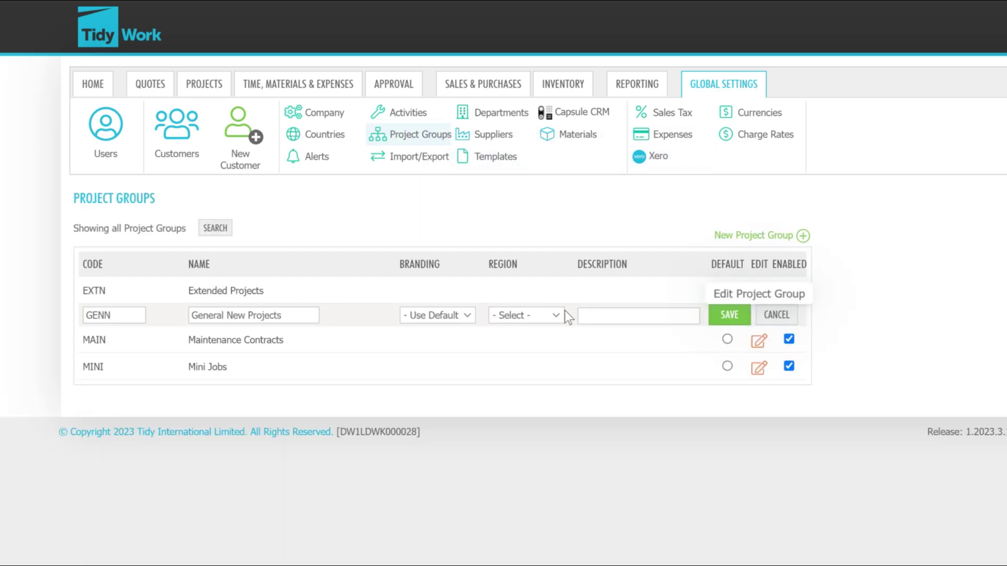
click(543, 316)
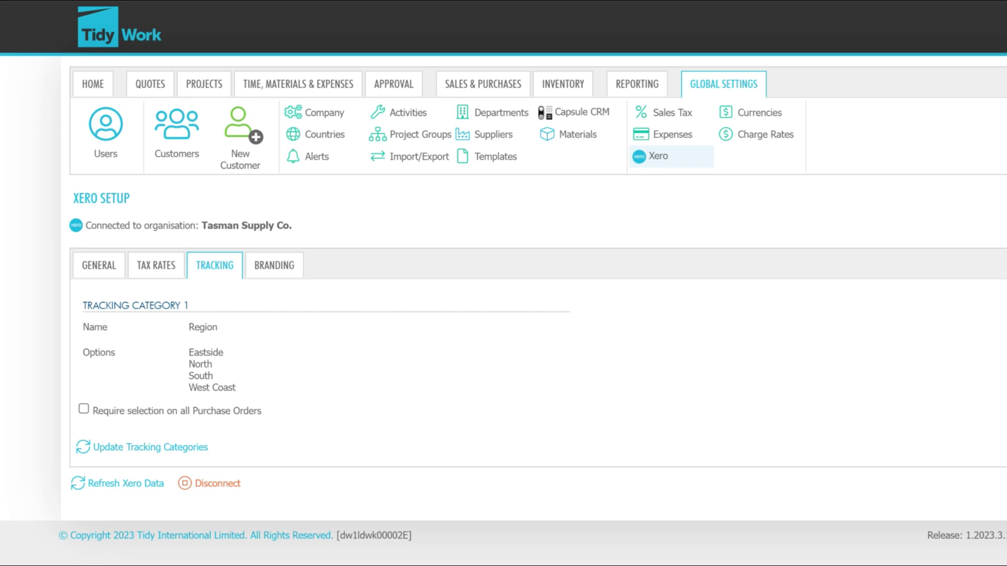
Review the Xero branding settings, and check the branding options of the General New Projects project group.
click(291, 269)
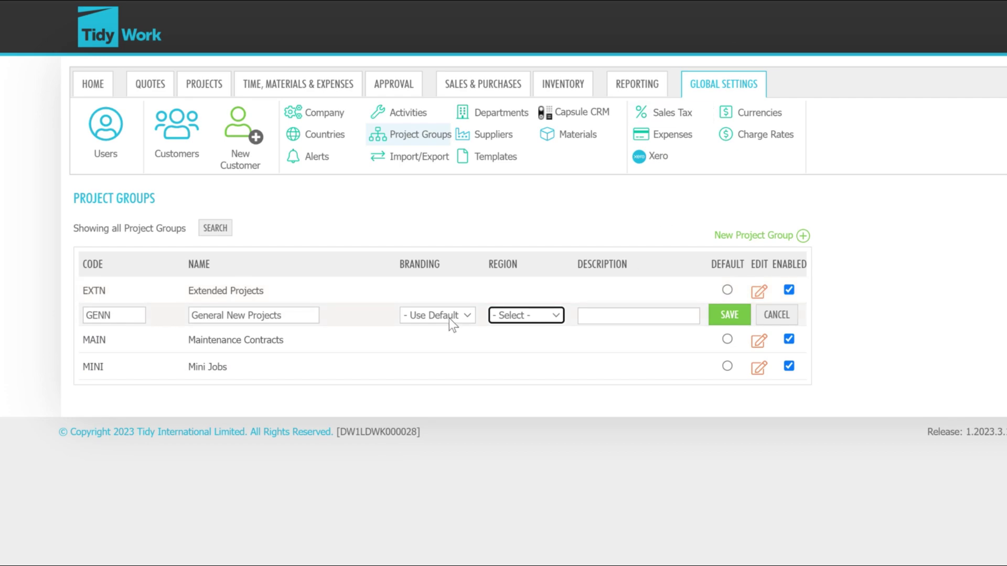
click(450, 317)
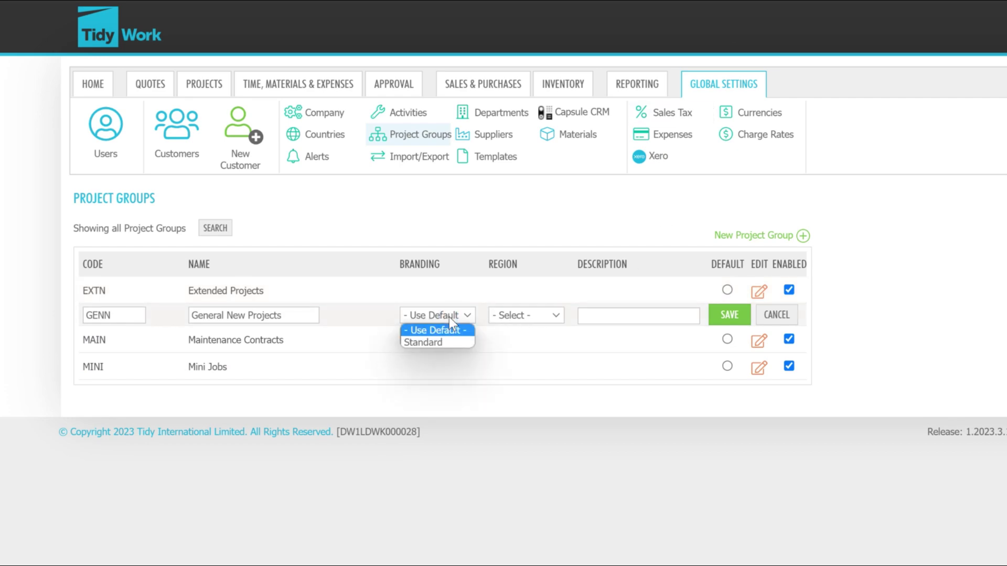
click(449, 316)
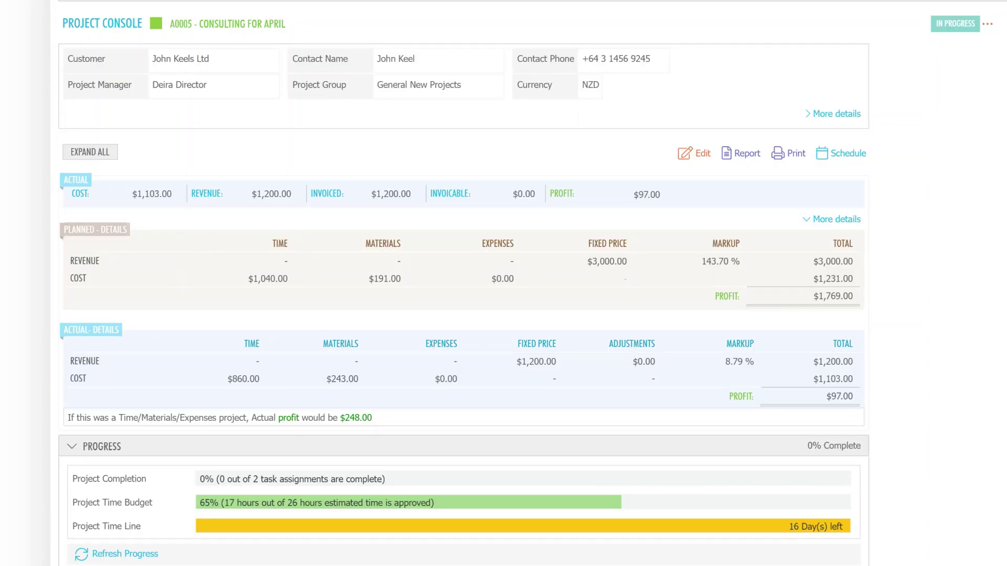
Change the Consulting for April project's status to Completed, and expand its planned and actual financial details.
click(988, 30)
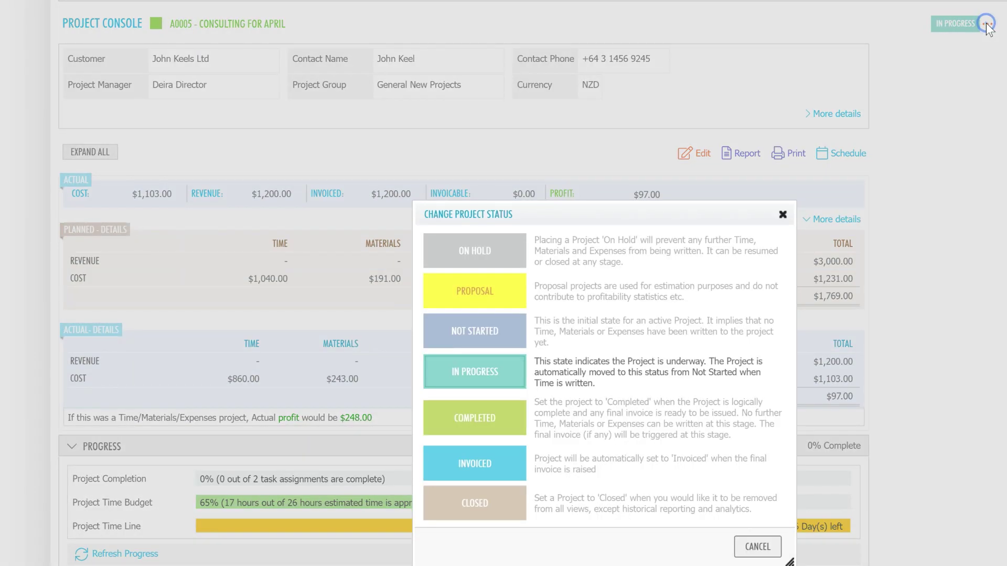
click(641, 414)
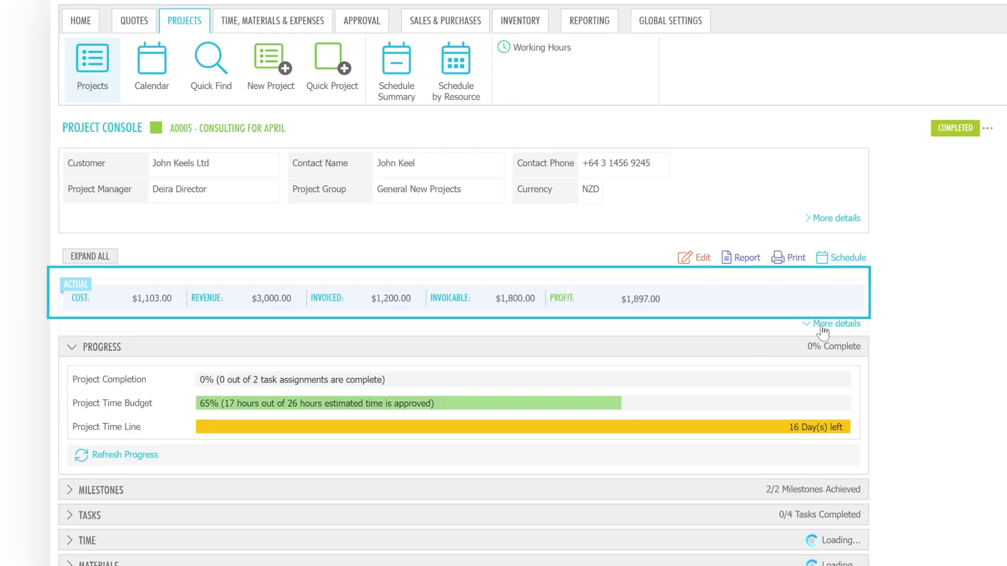
click(827, 325)
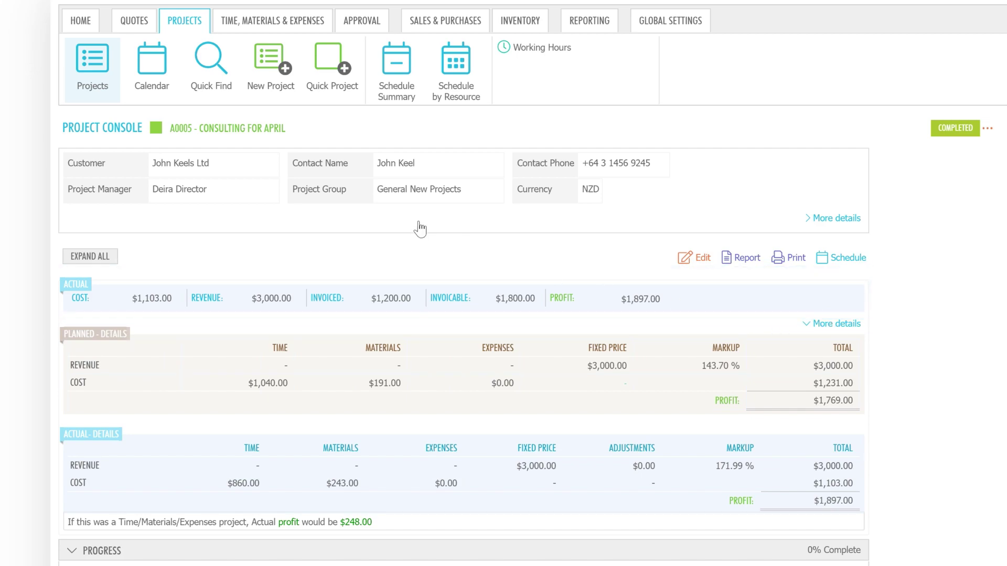
Include the Consulting for April invoice from the invoice queue, preview it, and generate it with export to Xero (Approved).
click(443, 24)
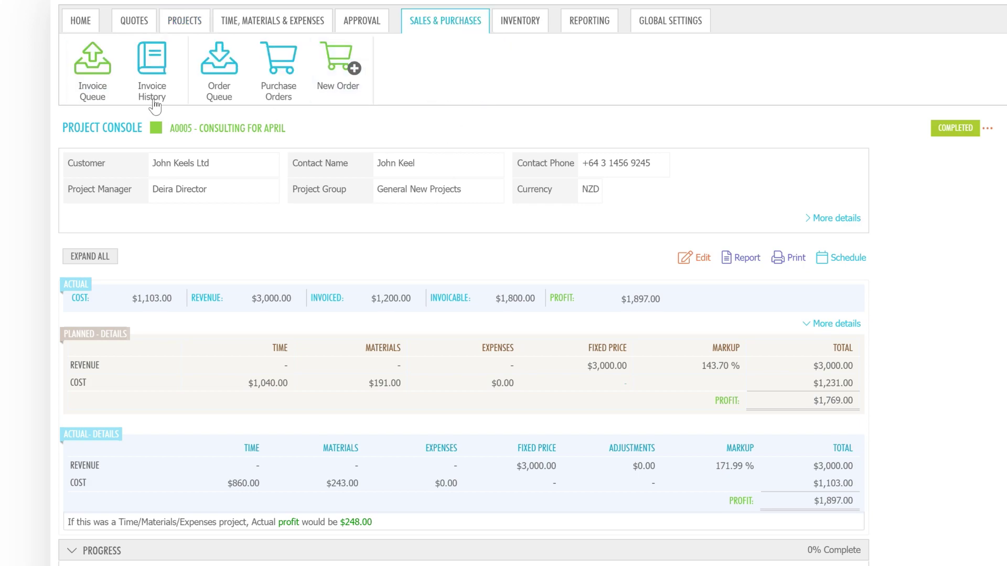
click(101, 98)
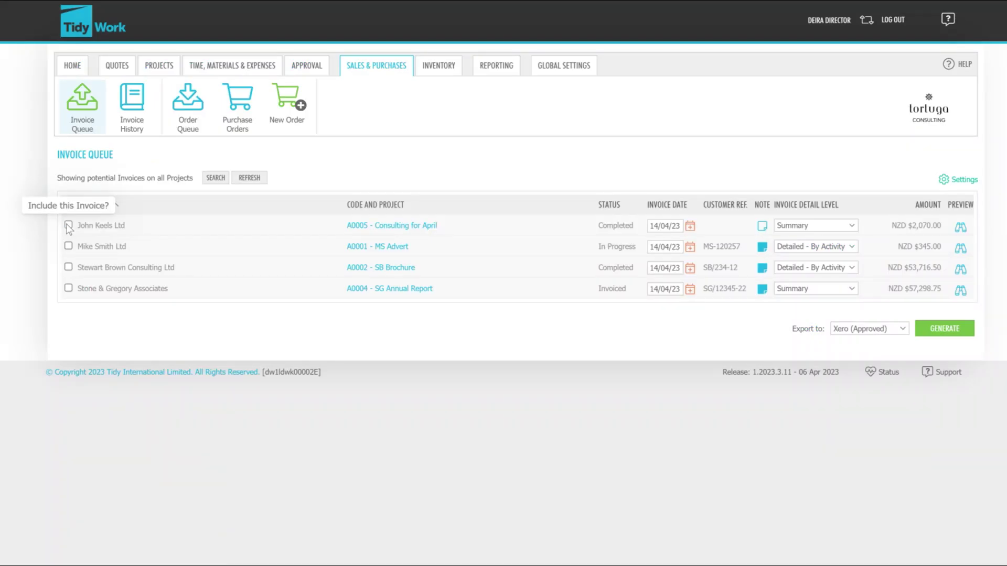
click(74, 212)
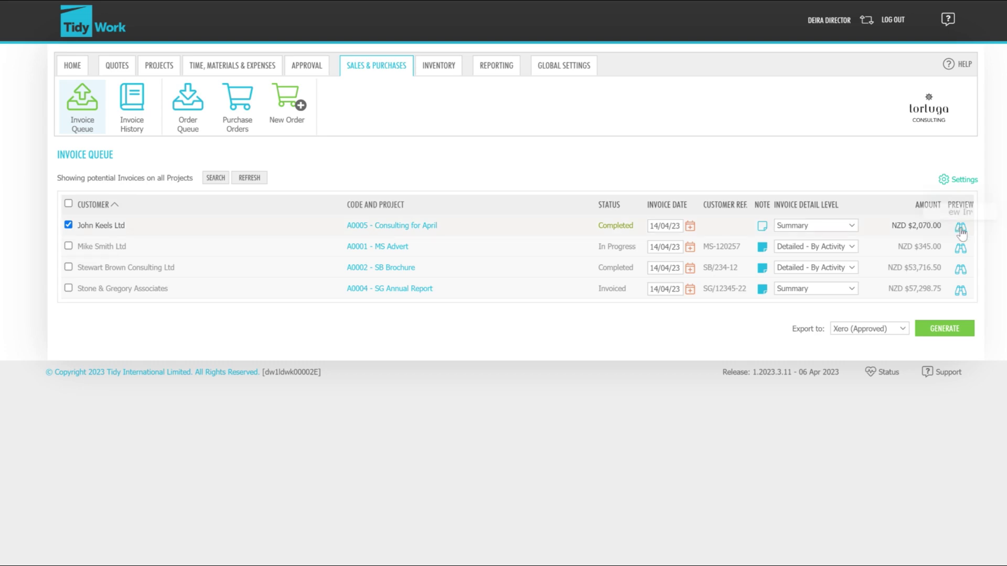
click(960, 227)
click(933, 320)
click(939, 329)
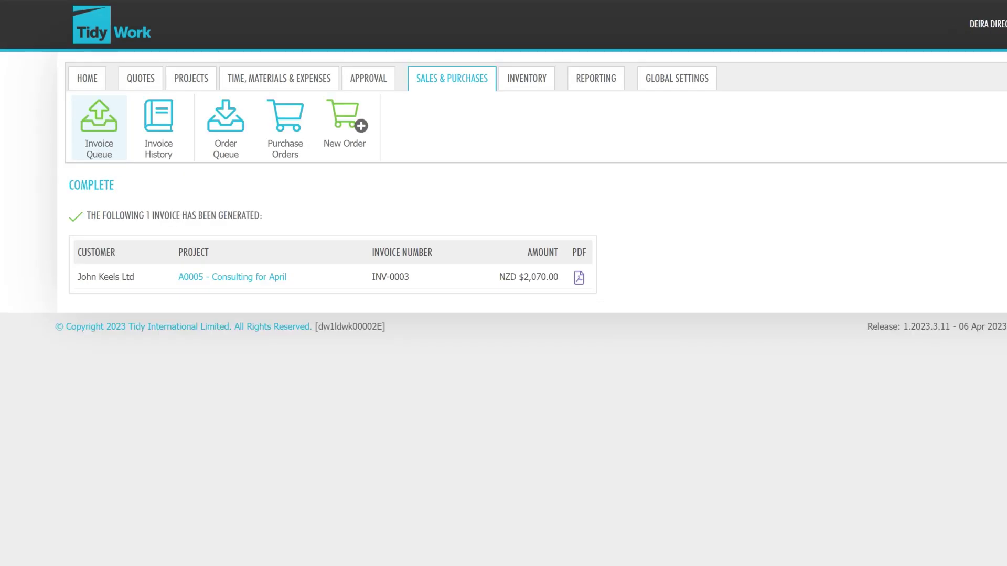
Open the invoiced Consulting for April project, change its status to Closed, and return to the projects list.
click(245, 279)
click(991, 189)
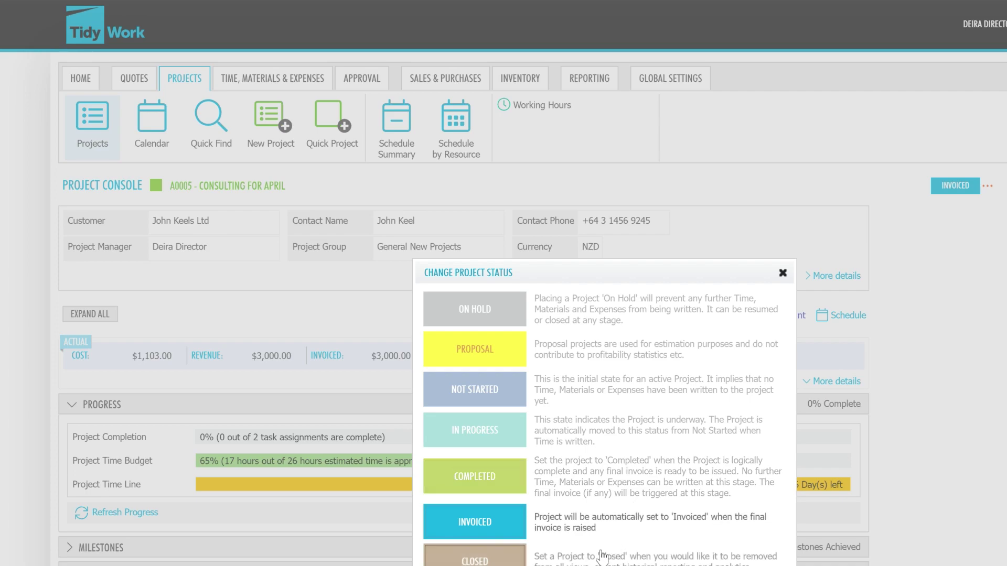
click(601, 559)
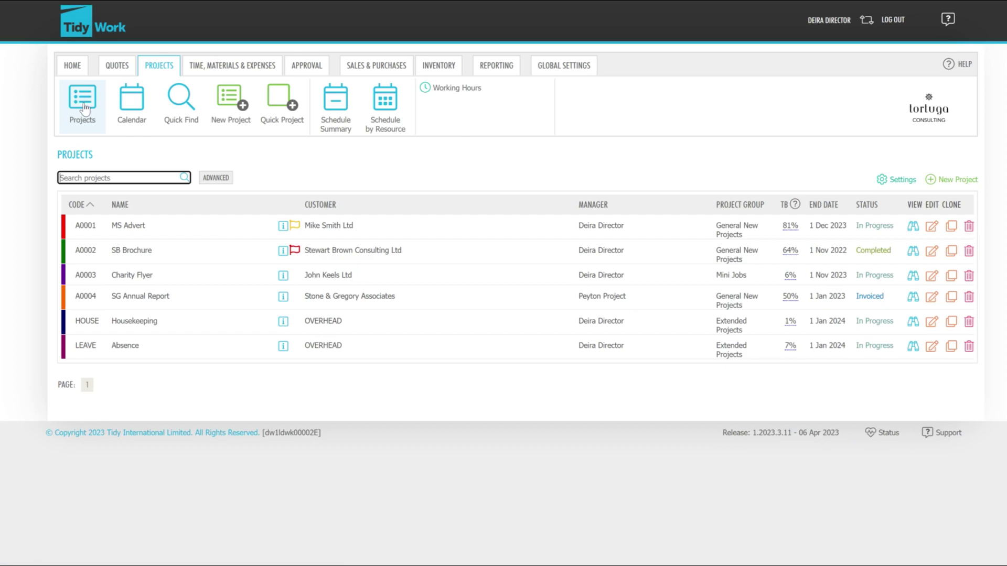
click(37, 102)
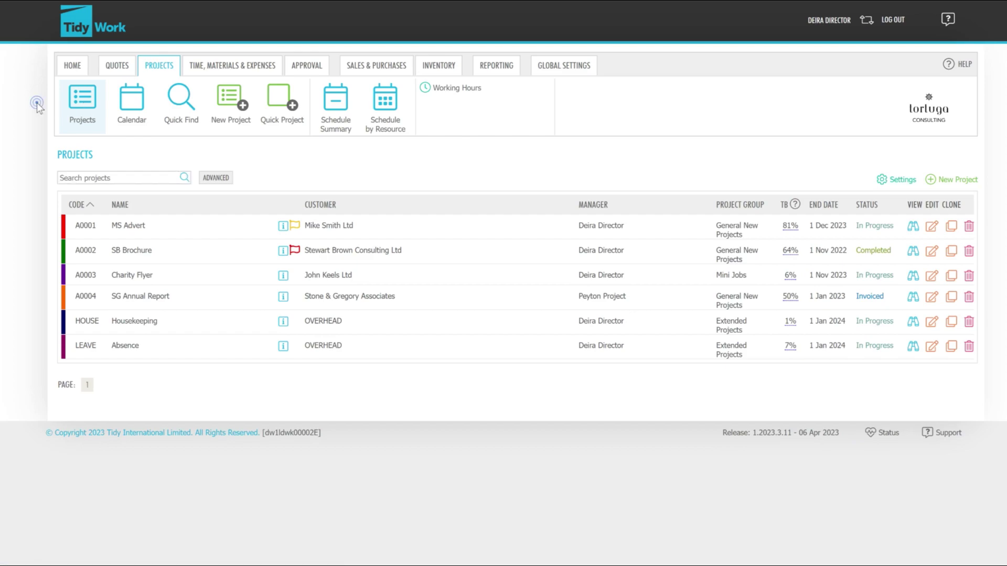
Review the list of available reports, from project reports through to administration reports, and open the Data Export page.
click(483, 71)
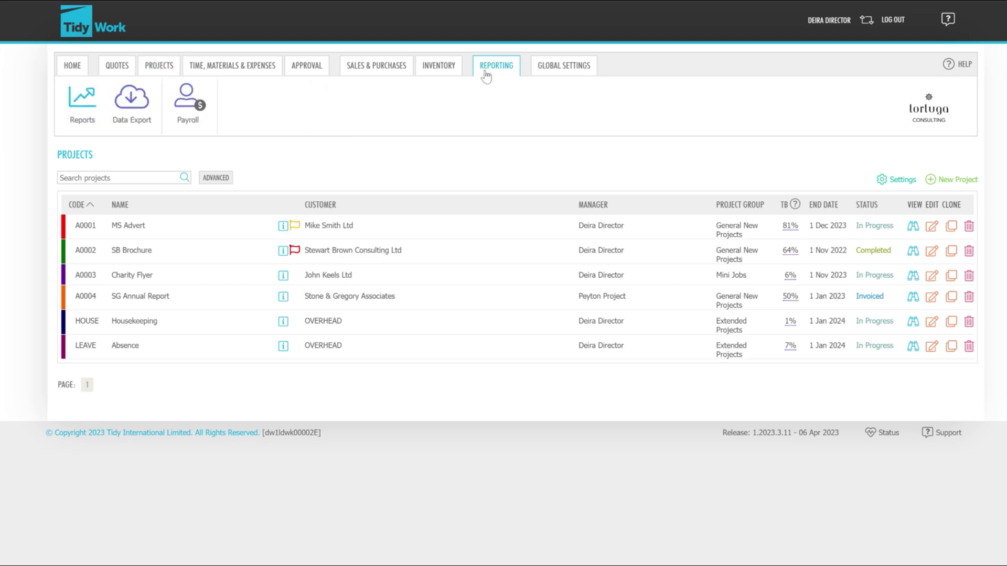
click(83, 108)
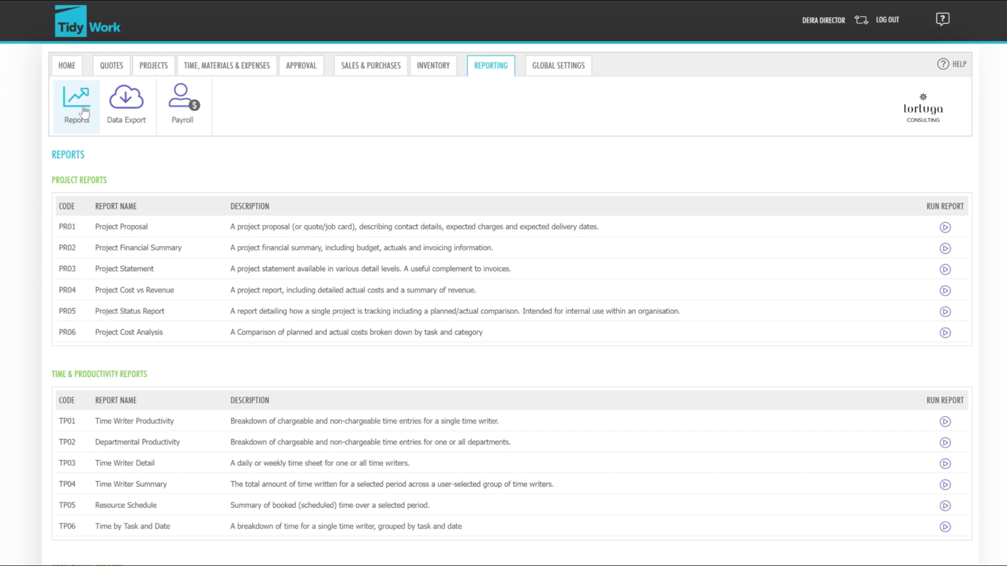
scroll(84, 111, down, 4)
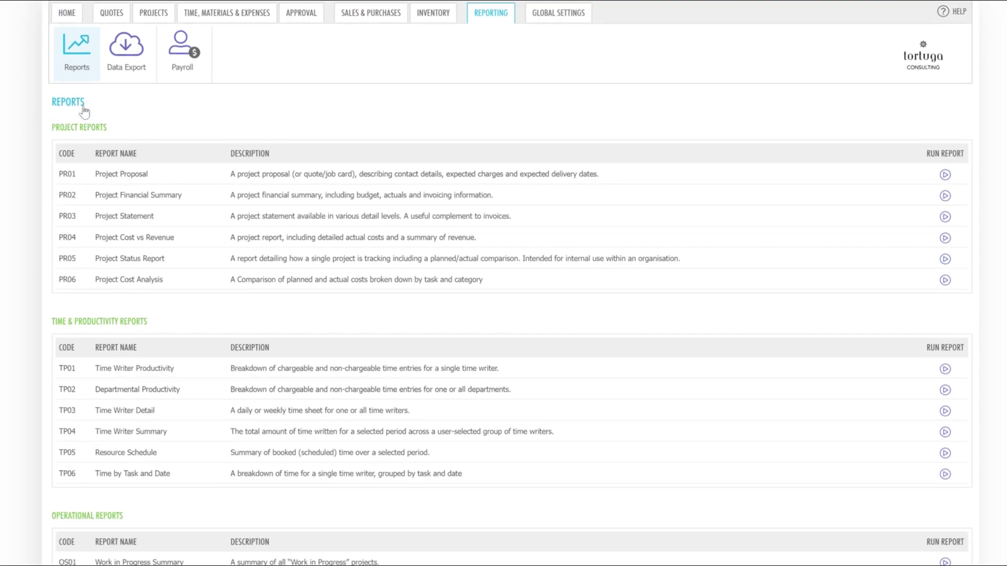
scroll(83, 111, down, 3)
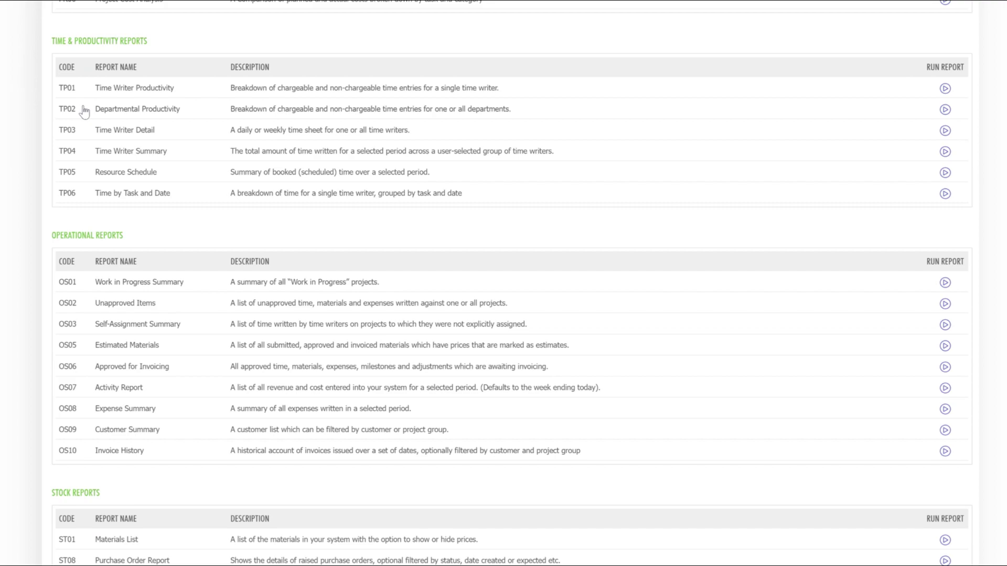
scroll(84, 112, down, 2)
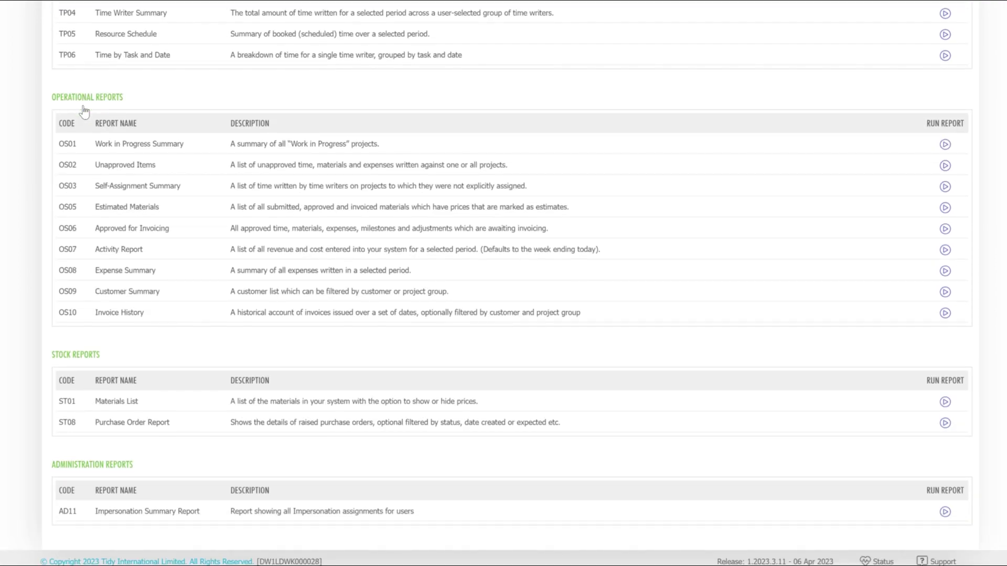
scroll(84, 111, up, 9)
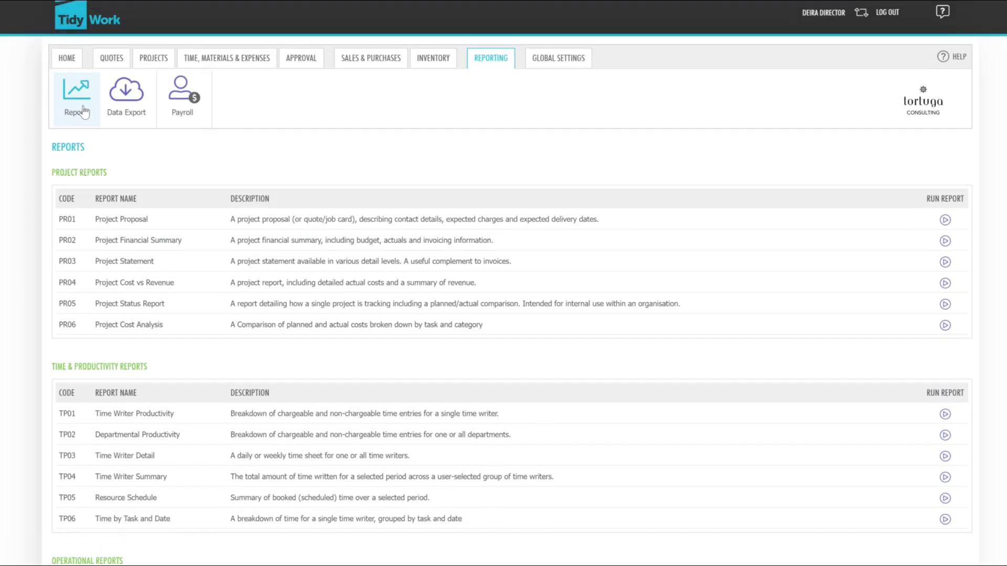
click(132, 113)
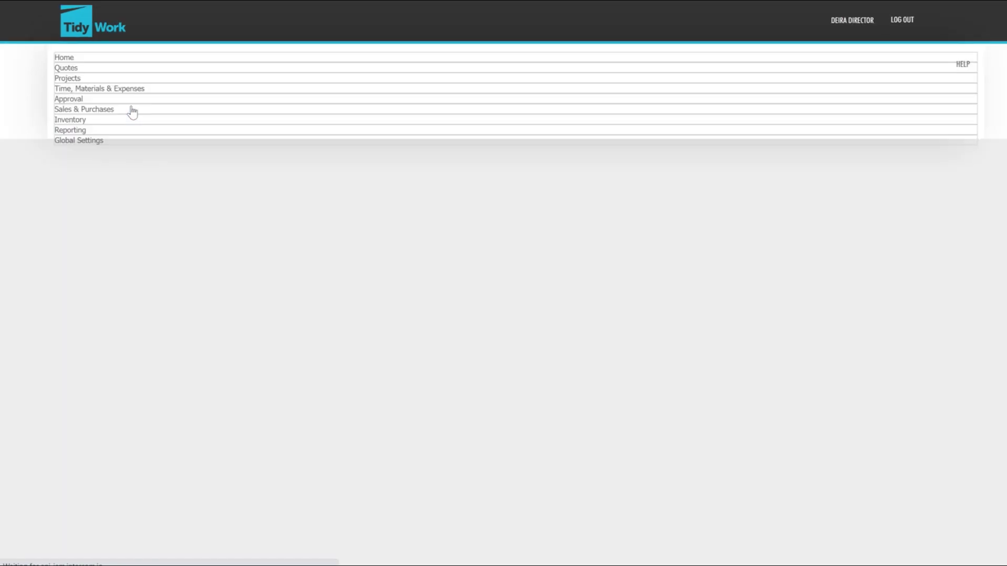